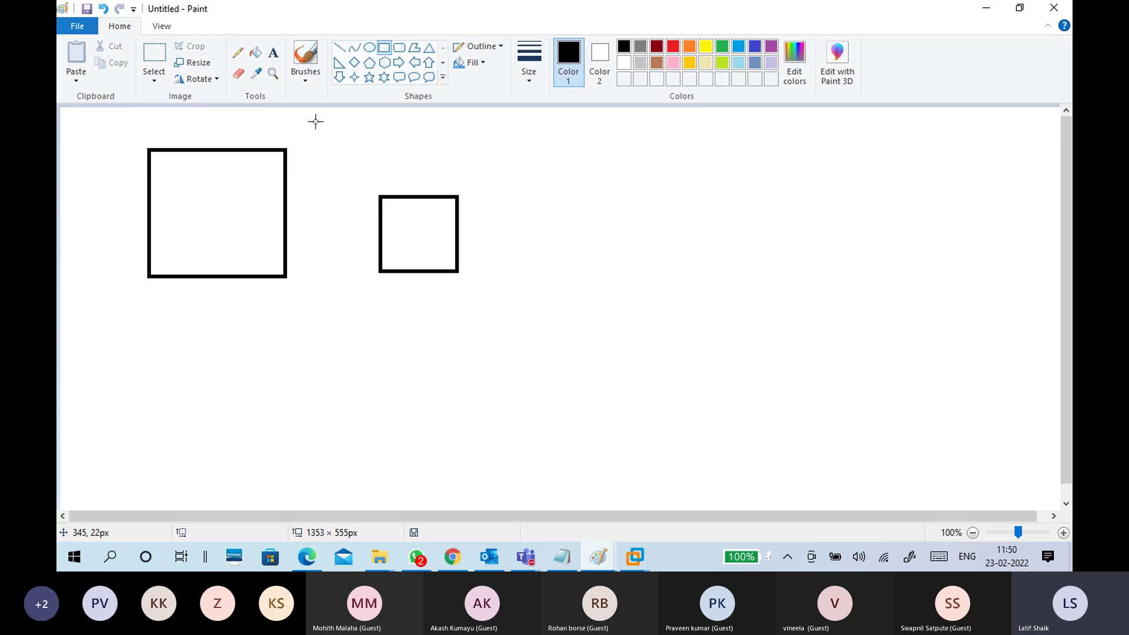
# Sketch a slanted, divided bar with the brush, adding a curved arrow beneath, a circle inside and a small cross beside it
pyautogui.click(297, 78)
pyautogui.click(217, 109)
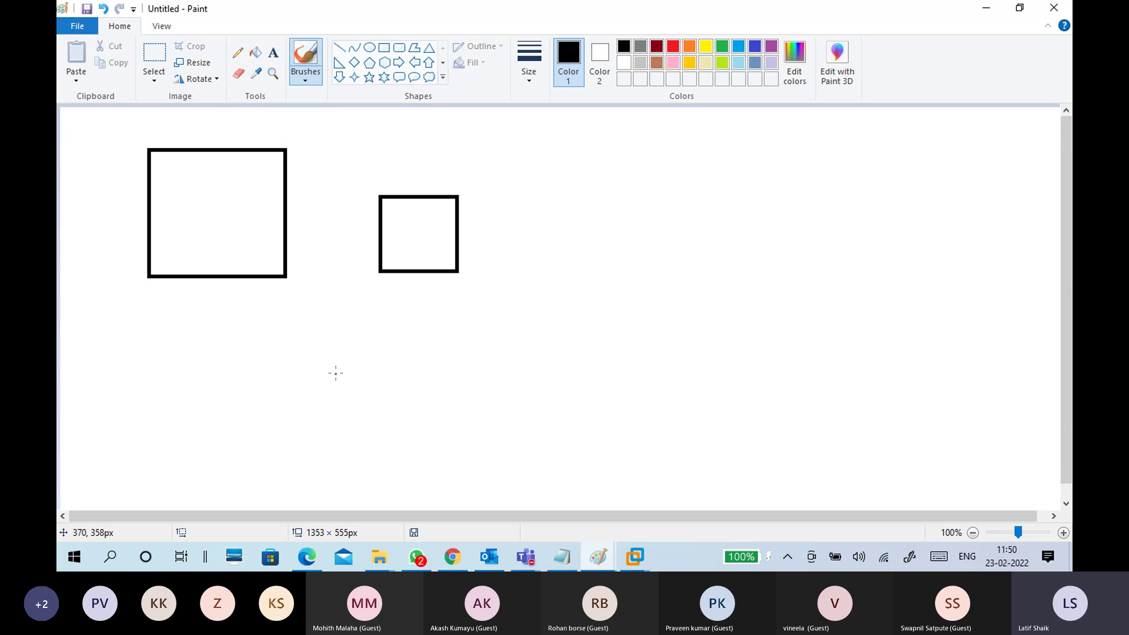
pyautogui.moveTo(569, 165)
pyautogui.mouseDown()
pyautogui.moveTo(568, 183)
pyautogui.moveTo(673, 165)
pyautogui.moveTo(566, 172)
pyautogui.moveTo(609, 176)
pyautogui.moveTo(638, 197)
pyautogui.moveTo(650, 172)
pyautogui.moveTo(657, 184)
pyautogui.mouseUp()
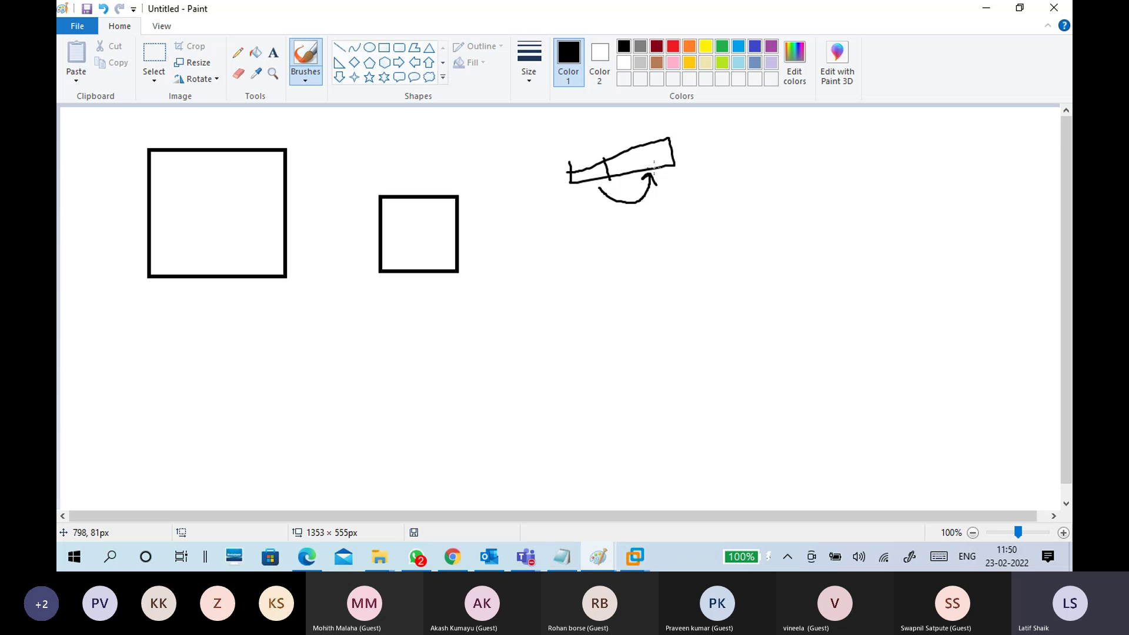
pyautogui.moveTo(705, 138)
pyautogui.mouseDown()
pyautogui.moveTo(701, 154)
pyautogui.moveTo(726, 155)
pyautogui.mouseUp()
pyautogui.moveTo(620, 144); pyautogui.dragTo(630, 182)
pyautogui.moveTo(646, 147)
pyautogui.mouseDown()
pyautogui.moveTo(646, 167)
pyautogui.moveTo(653, 139)
pyautogui.moveTo(643, 143)
pyautogui.mouseUp()
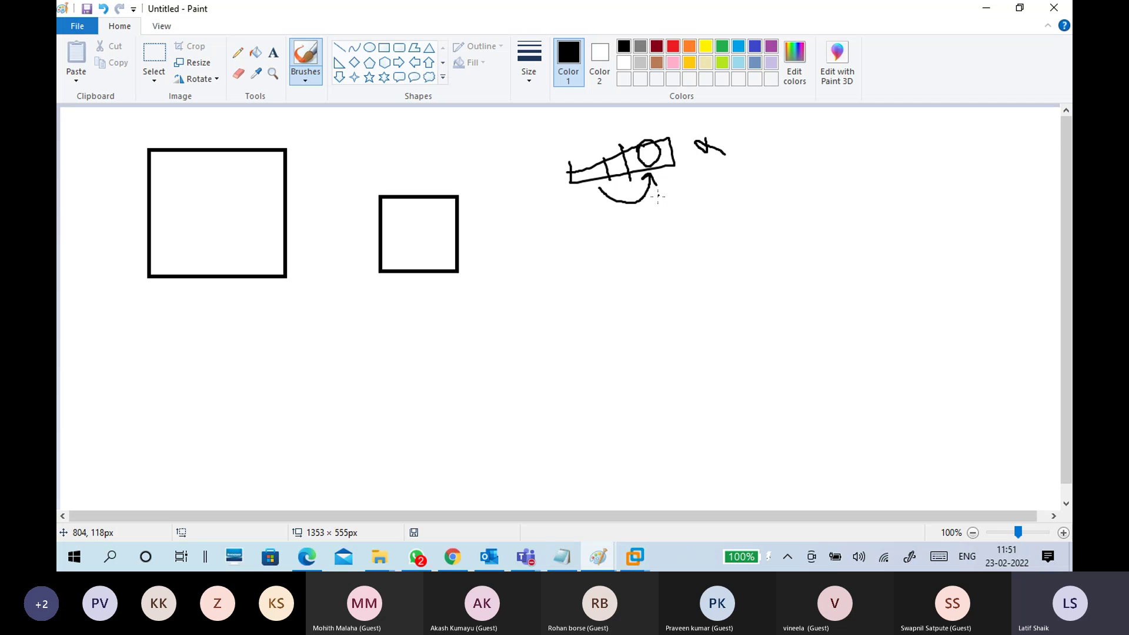
# Brush two more slanted bars with an oval inside each, one below the first bar and one farther along
pyautogui.moveTo(582, 214)
pyautogui.mouseDown()
pyautogui.moveTo(590, 240)
pyautogui.moveTo(684, 186)
pyautogui.moveTo(672, 212)
pyautogui.moveTo(588, 239)
pyautogui.mouseUp()
pyautogui.moveTo(654, 204)
pyautogui.mouseDown()
pyautogui.moveTo(637, 212)
pyautogui.moveTo(654, 204)
pyautogui.mouseUp()
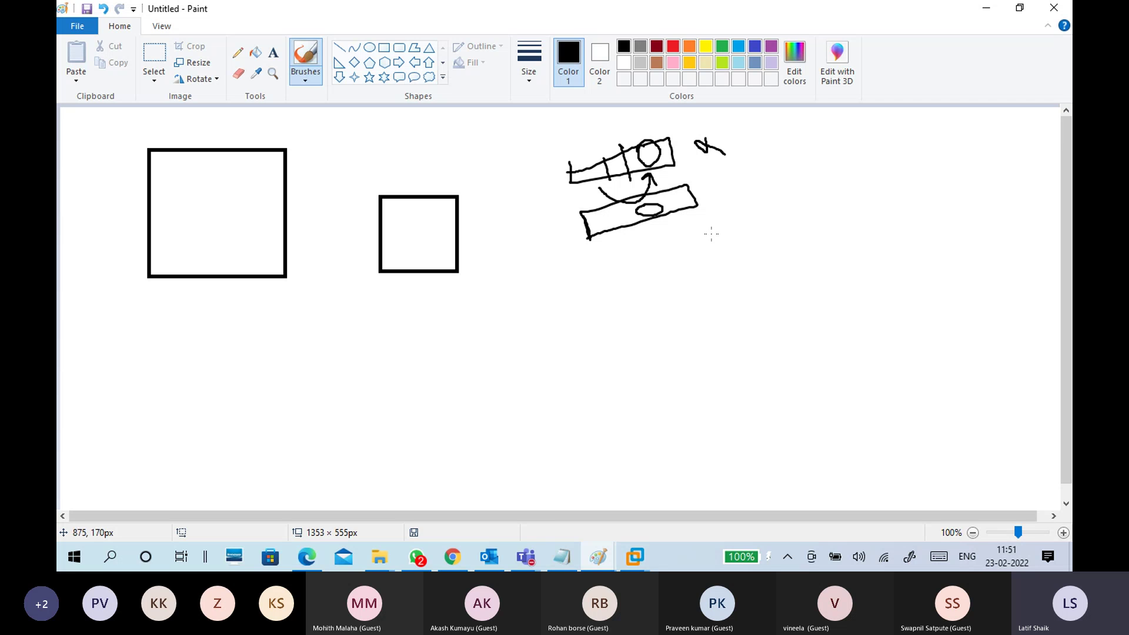
pyautogui.click(665, 201)
pyautogui.moveTo(769, 192)
pyautogui.mouseDown()
pyautogui.moveTo(770, 174)
pyautogui.moveTo(814, 161)
pyautogui.moveTo(809, 191)
pyautogui.moveTo(779, 197)
pyautogui.moveTo(823, 179)
pyautogui.moveTo(817, 170)
pyautogui.mouseUp()
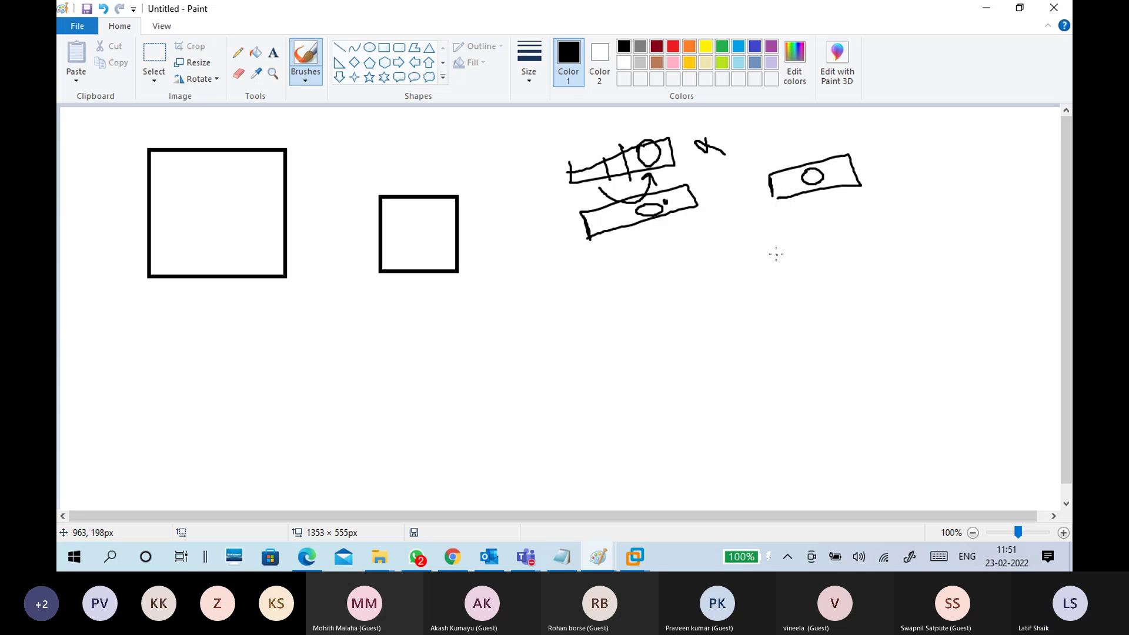
# Undo all the brush sketches of the slanted bars, keeping both squares on the canvas
pyautogui.hotkey('ctrl', 'z')
pyautogui.hotkey('ctrl', 'z')
pyautogui.hotkey('ctrl', 'z')
pyautogui.hotkey('ctrl', 'z')
pyautogui.hotkey('ctrl', 'z')
pyautogui.hotkey('ctrl', 'z')
pyautogui.hotkey('ctrl', 'z')
pyautogui.hotkey('ctrl', 'z')
pyautogui.hotkey('ctrl', 'z')
pyautogui.hotkey('ctrl', 'z')
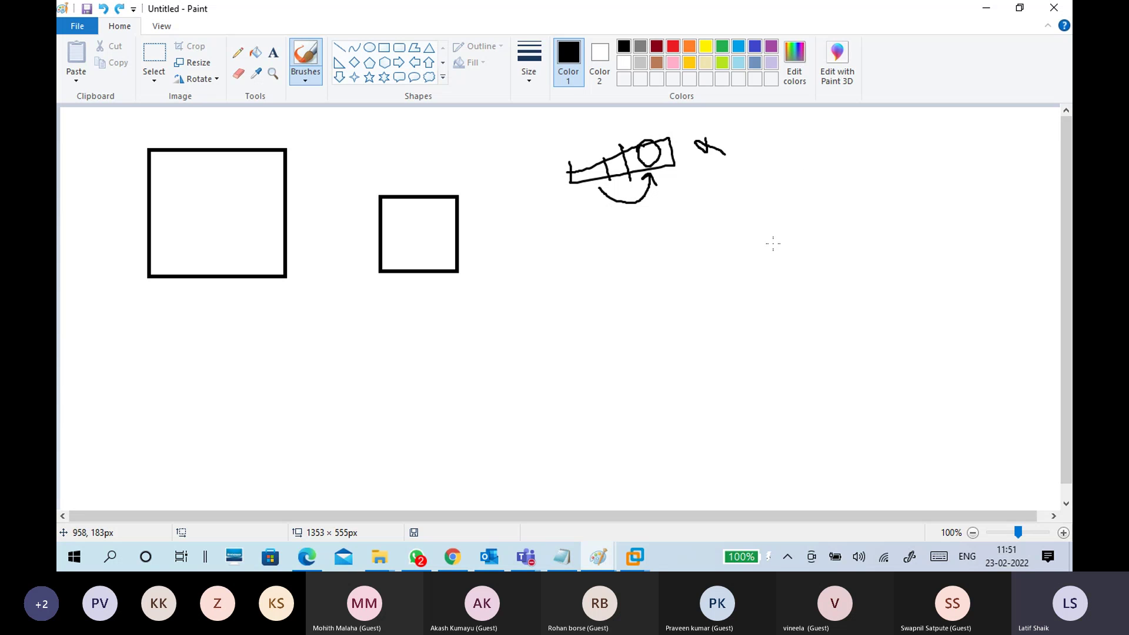
pyautogui.hotkey('ctrl', 'z')
pyautogui.hotkey('ctrl', 'z')
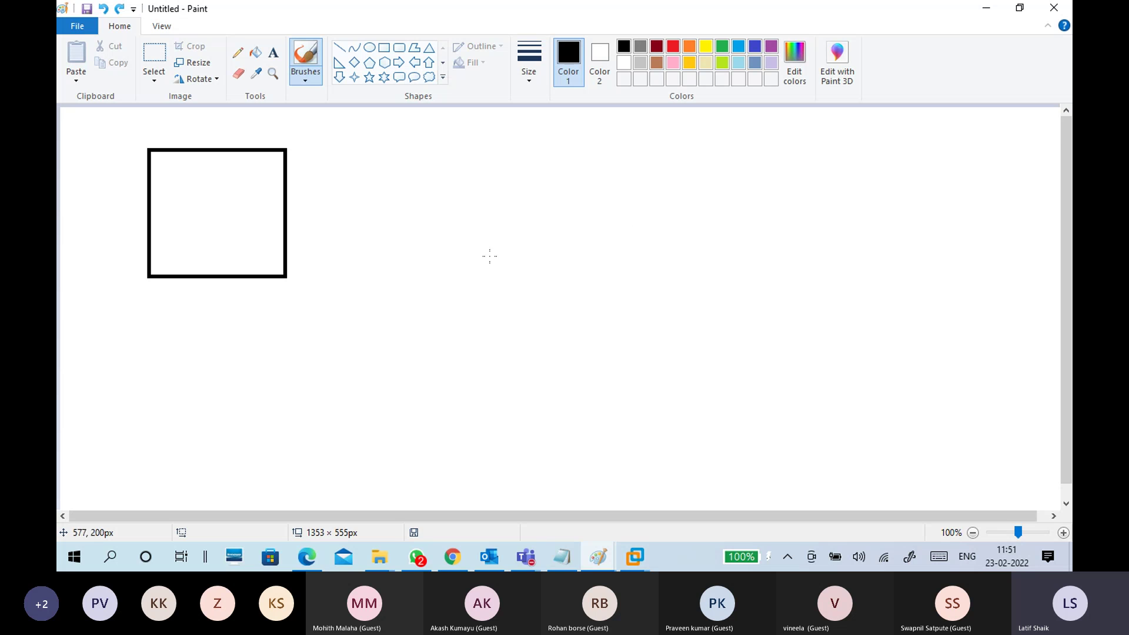
pyautogui.click(120, 9)
# Draw a roughly horizontal brush line connecting the small square to the large square near their lower edges
pyautogui.click(542, 221)
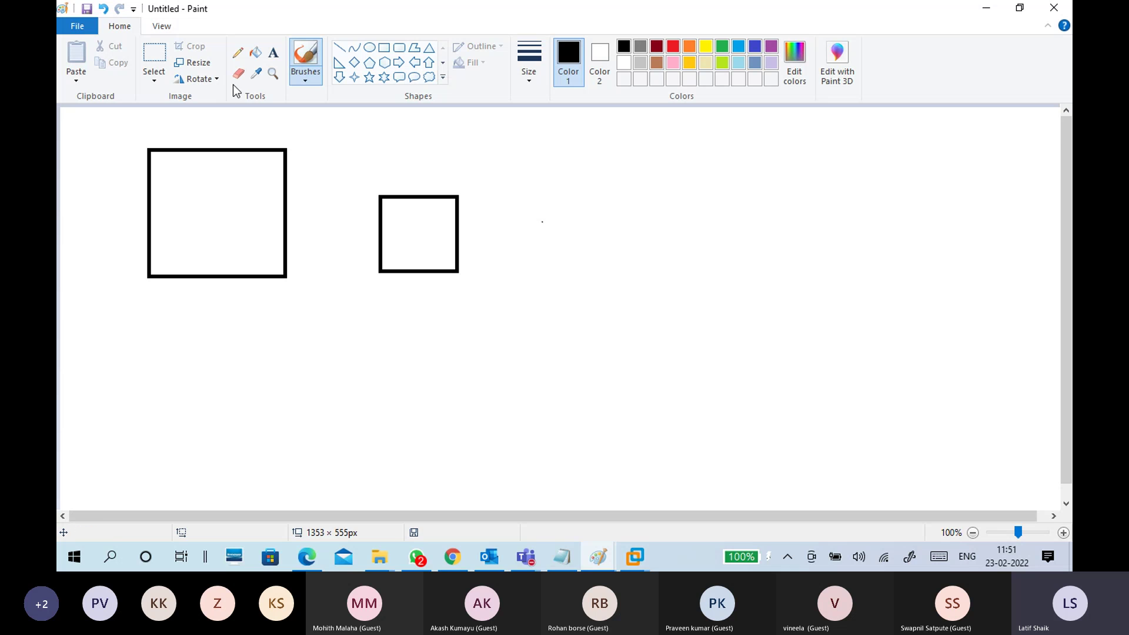
pyautogui.moveTo(385, 265); pyautogui.dragTo(281, 263)
# View the Downloads folder in File Explorer, and minimize its window to return to the drawing
pyautogui.click(392, 548)
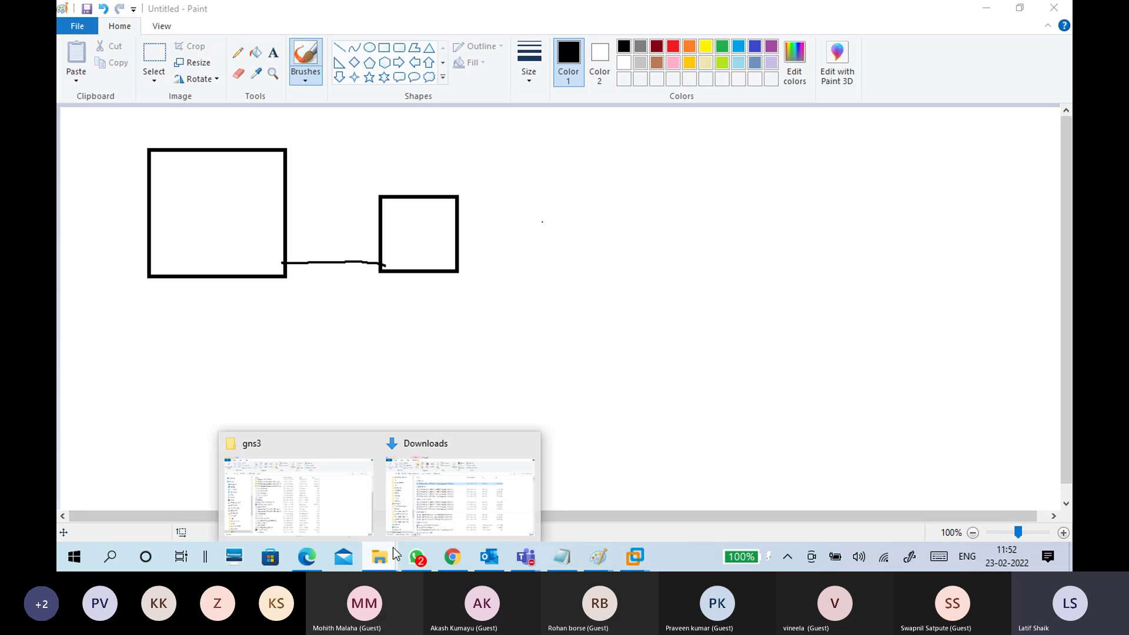
pyautogui.click(442, 500)
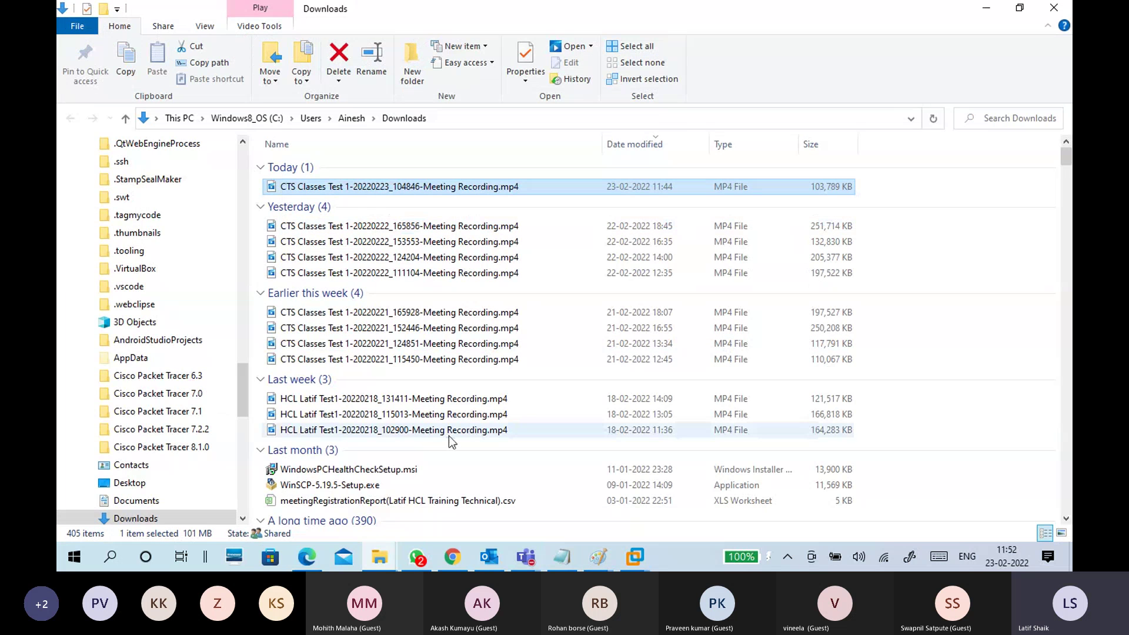
pyautogui.click(986, 8)
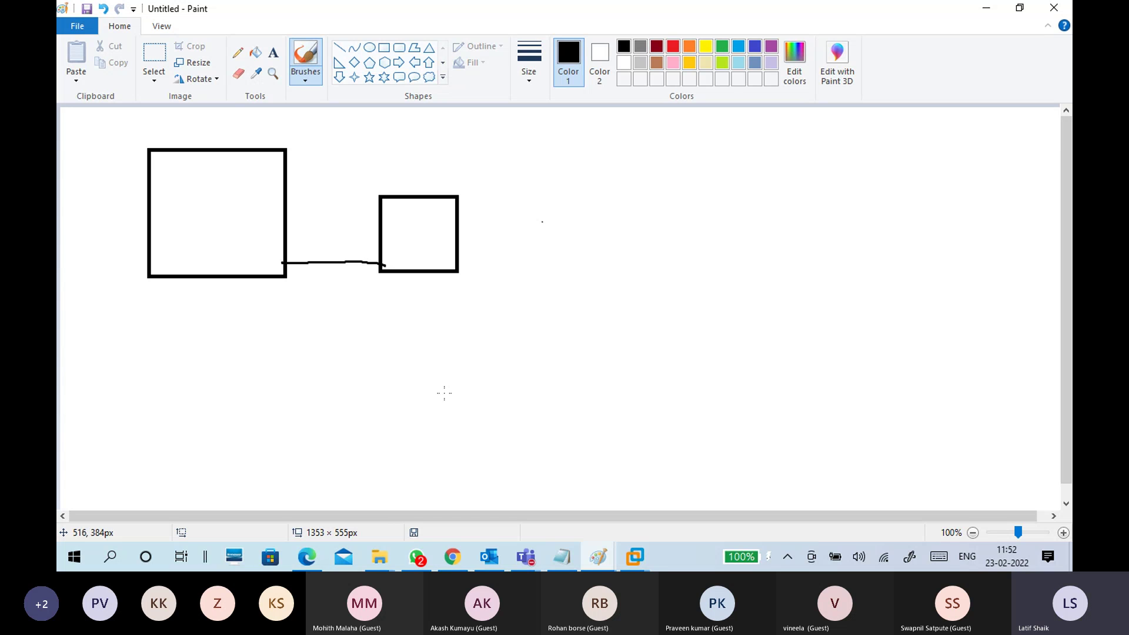
# Add the text labels c:, d: and e: inside the large square, one below another with a blank line between them
pyautogui.click(273, 52)
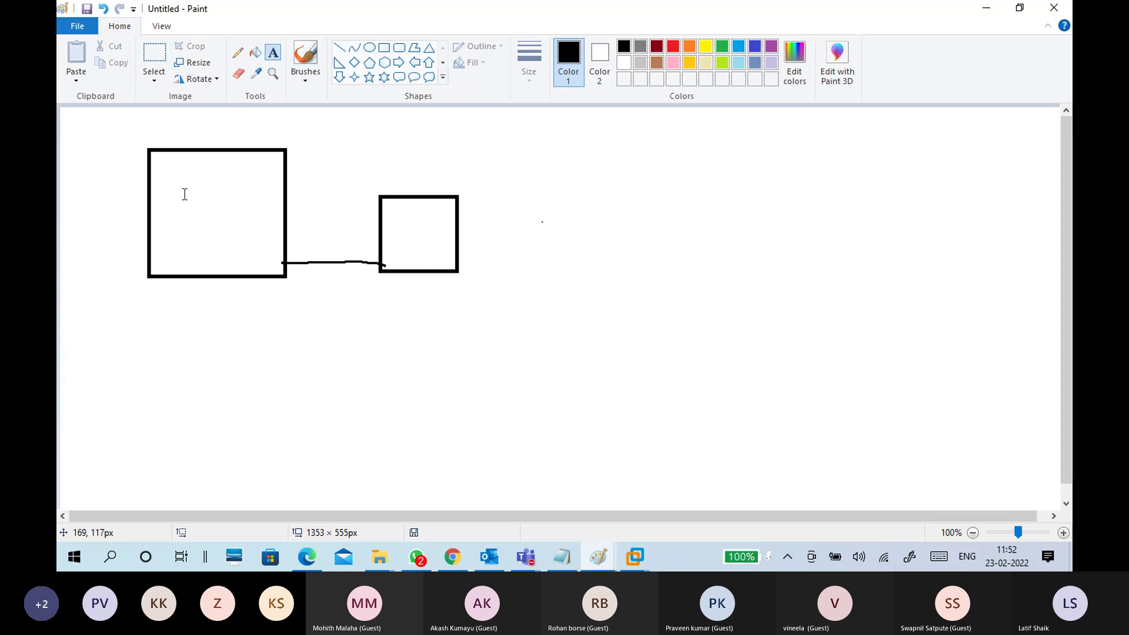
pyautogui.click(166, 177)
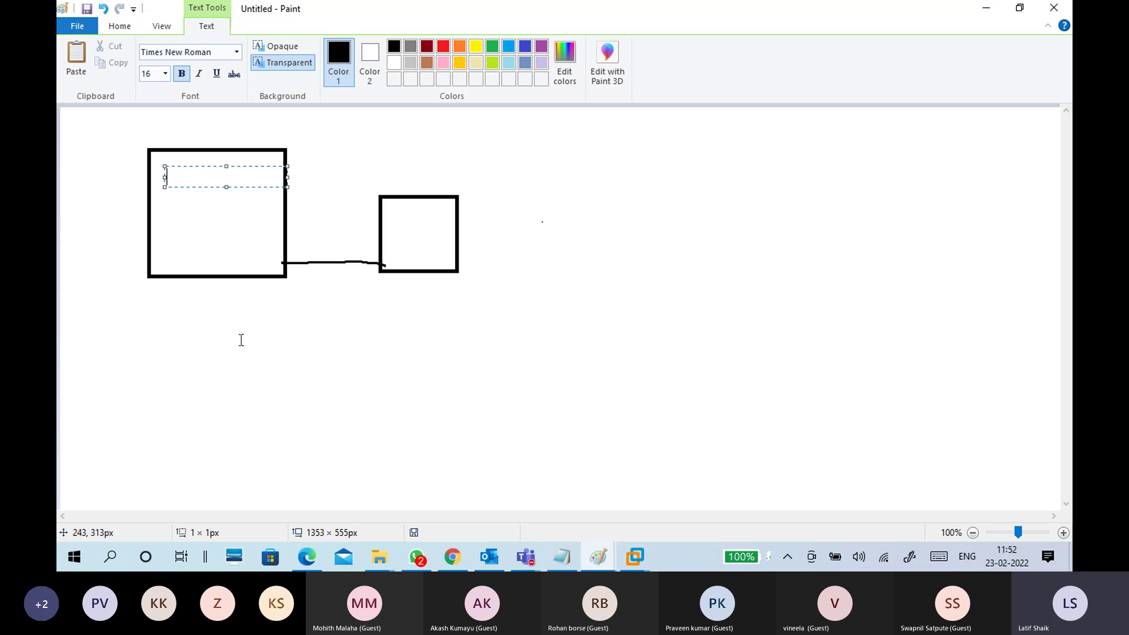
pyautogui.click(241, 340)
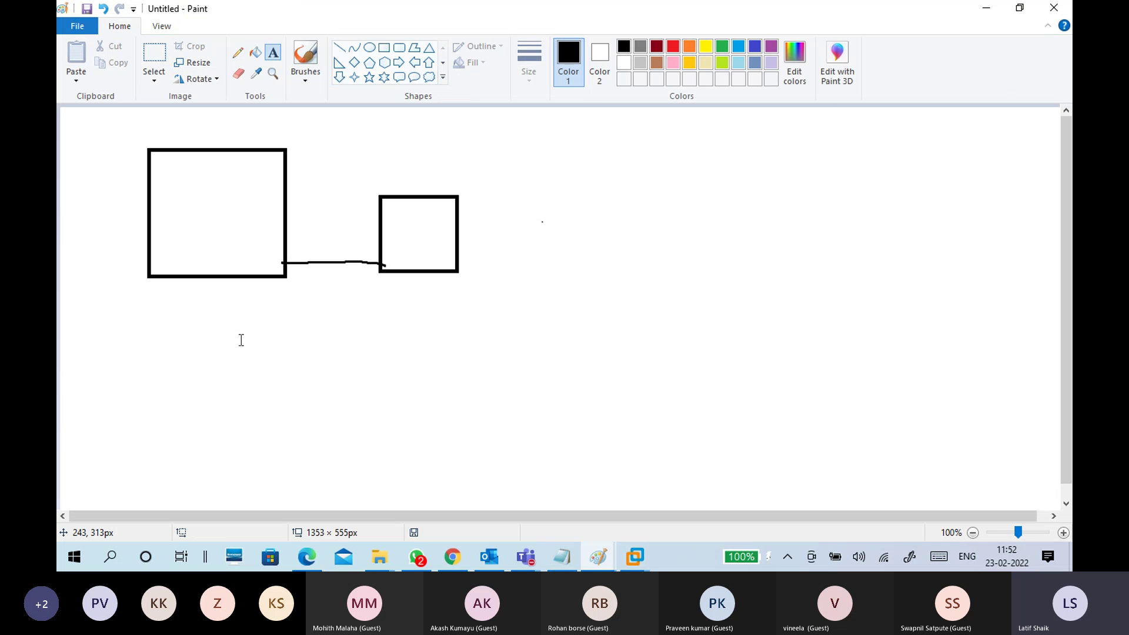
pyautogui.click(164, 177)
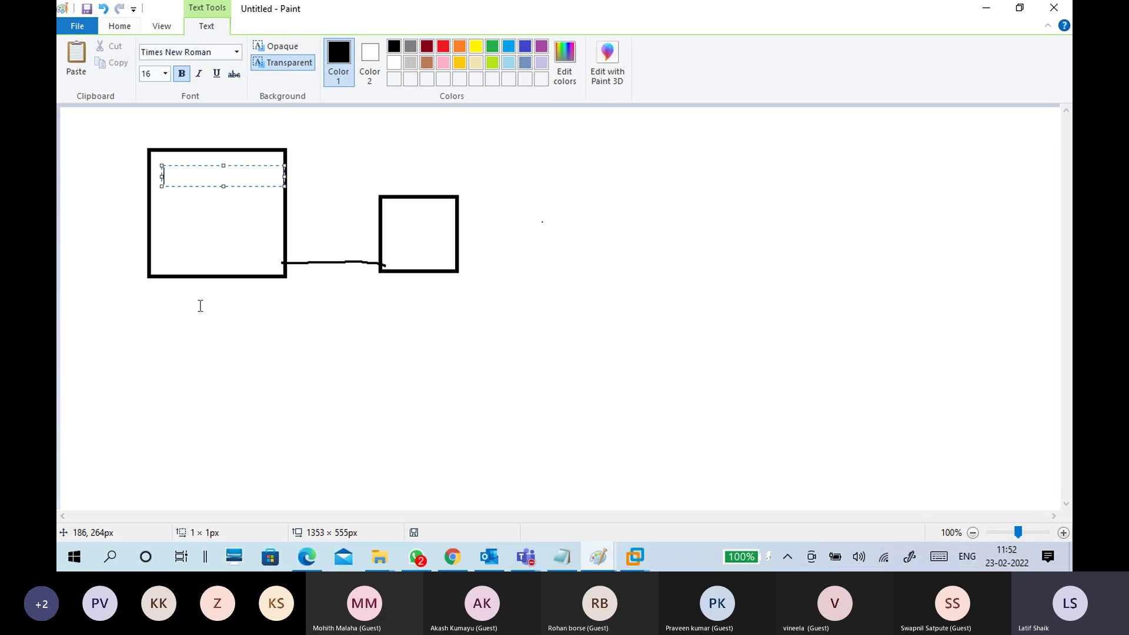
pyautogui.write('C:')
pyautogui.press('Return')
pyautogui.press('Return')
pyautogui.write('d')
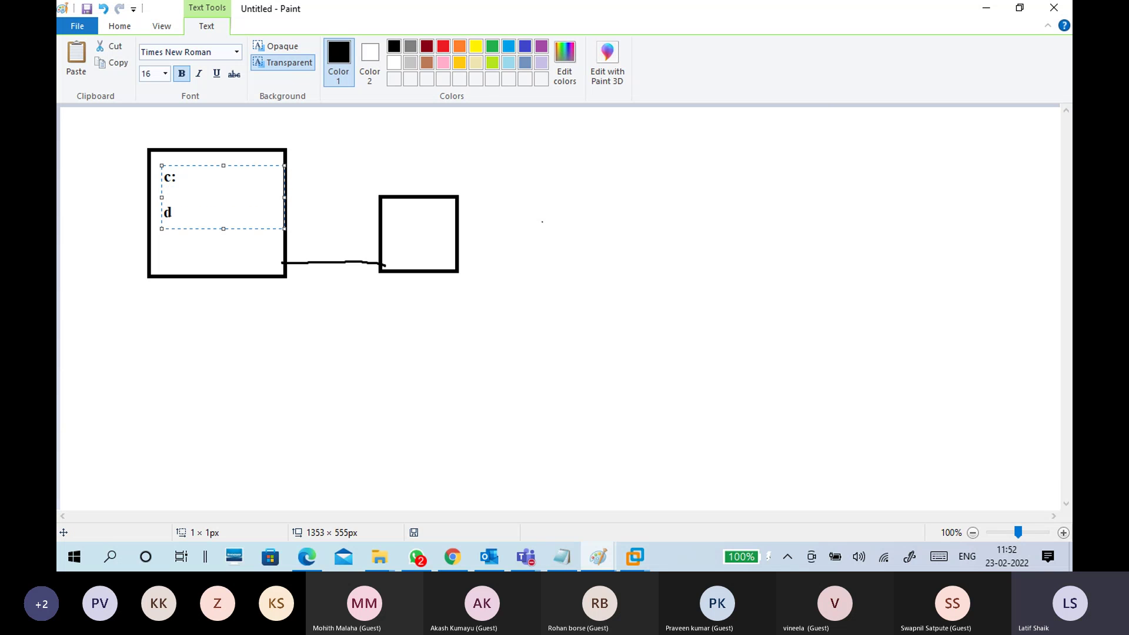
pyautogui.write(':')
pyautogui.press('Return')
pyautogui.press('Return')
pyautogui.write('e:')
pyautogui.click(252, 345)
# Add the texts ff, ee and gg beside and slightly below the c:, d: and e: labels respectively
pyautogui.click(187, 189)
pyautogui.write('ff')
pyautogui.click(186, 230)
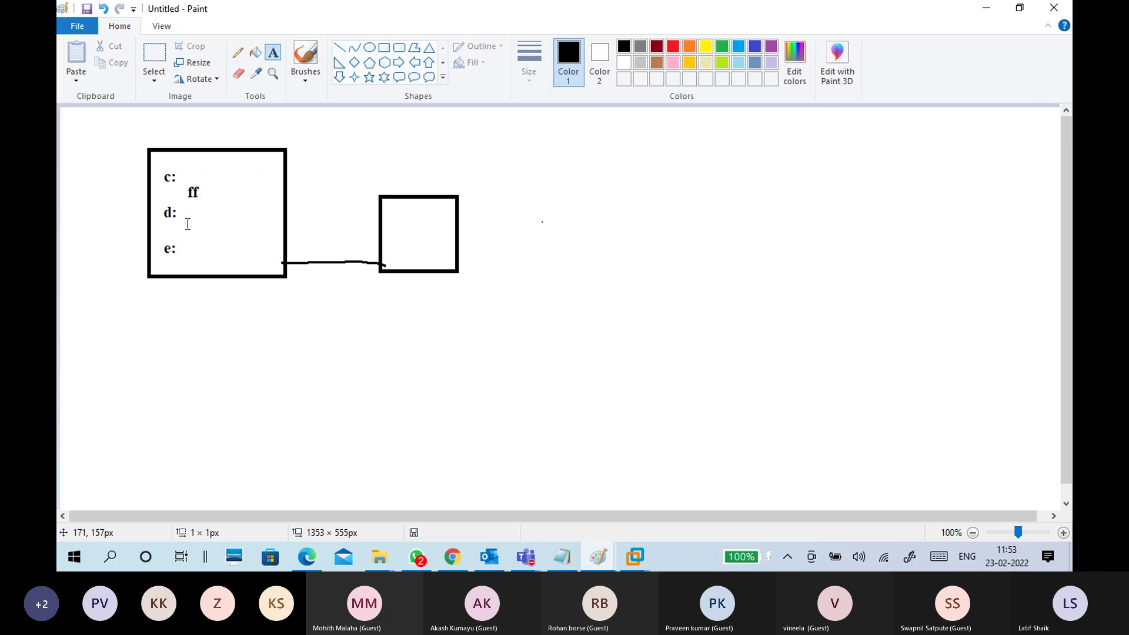
pyautogui.click(187, 224)
pyautogui.write('ee')
pyautogui.click(200, 260)
pyautogui.click(187, 252)
pyautogui.write('gg')
pyautogui.click(229, 321)
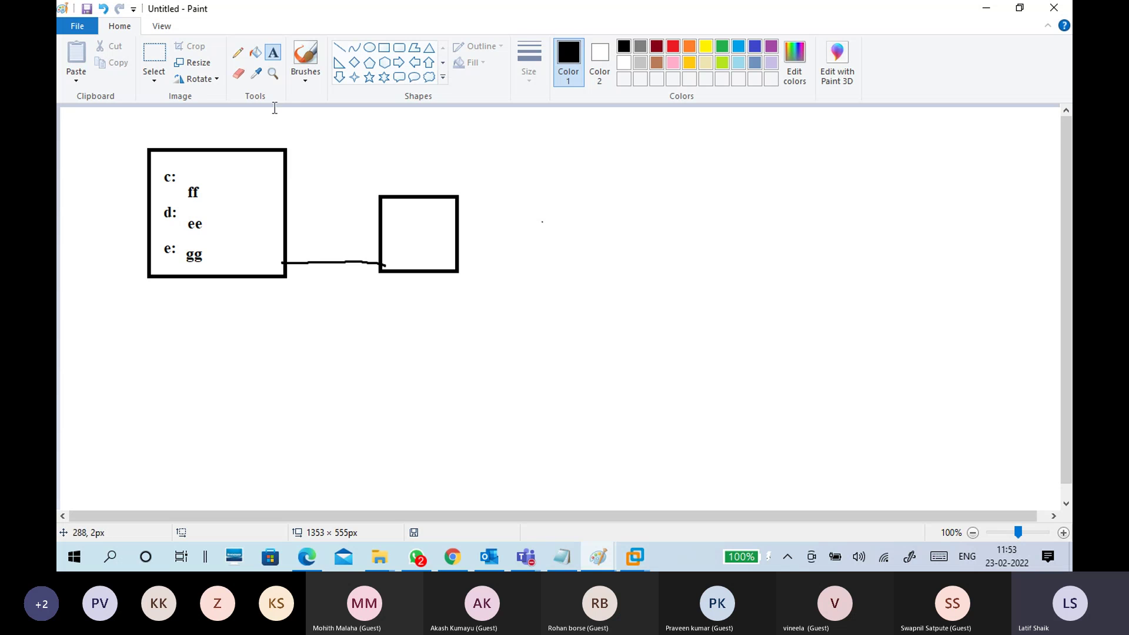
# Add the text "ff ee gg" on one line inside the small square
pyautogui.click(305, 75)
pyautogui.click(221, 106)
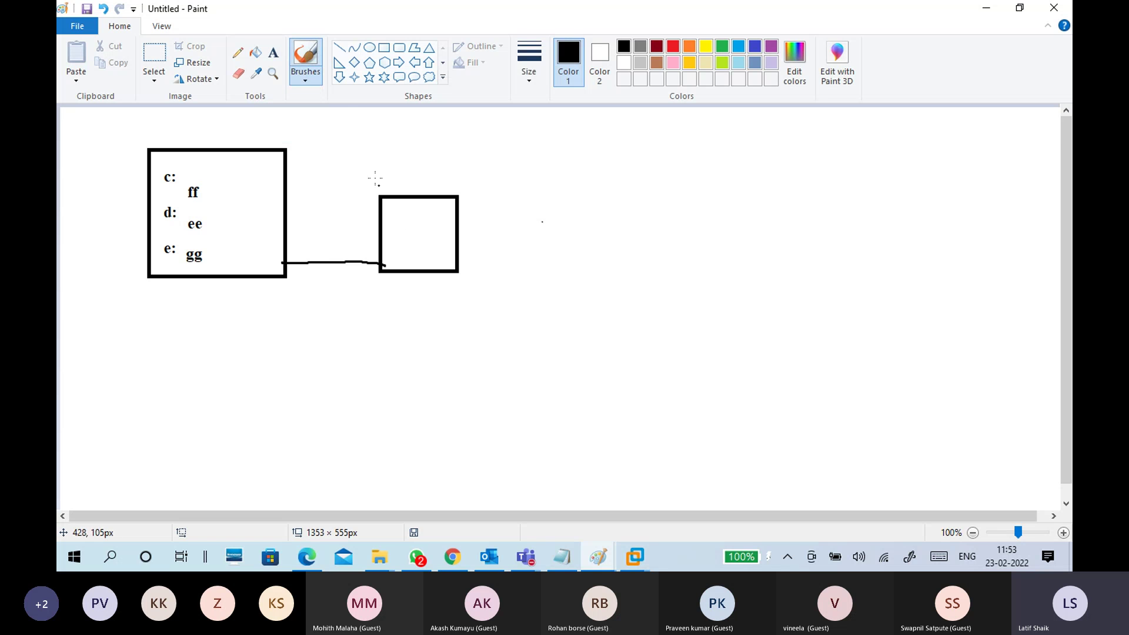
pyautogui.click(278, 56)
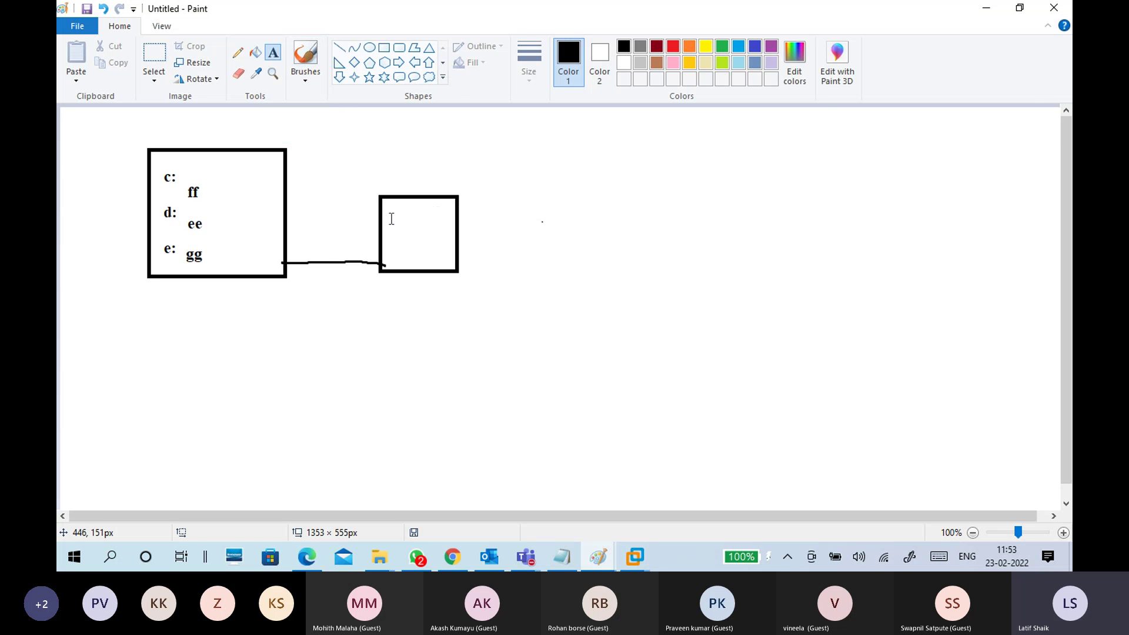
pyautogui.click(389, 212)
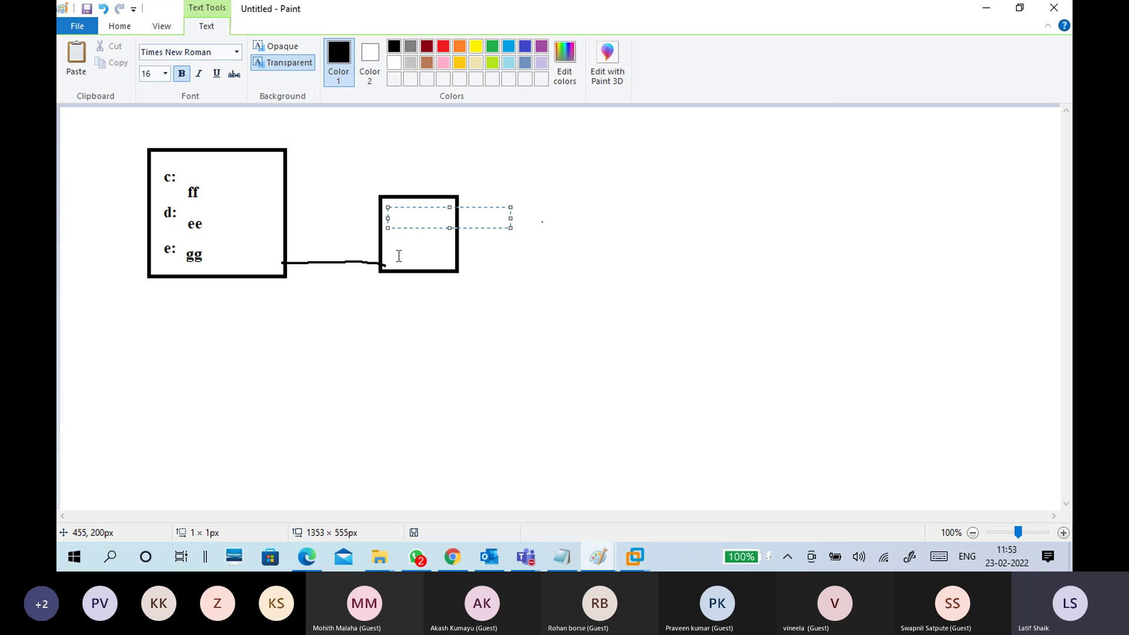
pyautogui.write('ff ee gg')
pyautogui.click(404, 334)
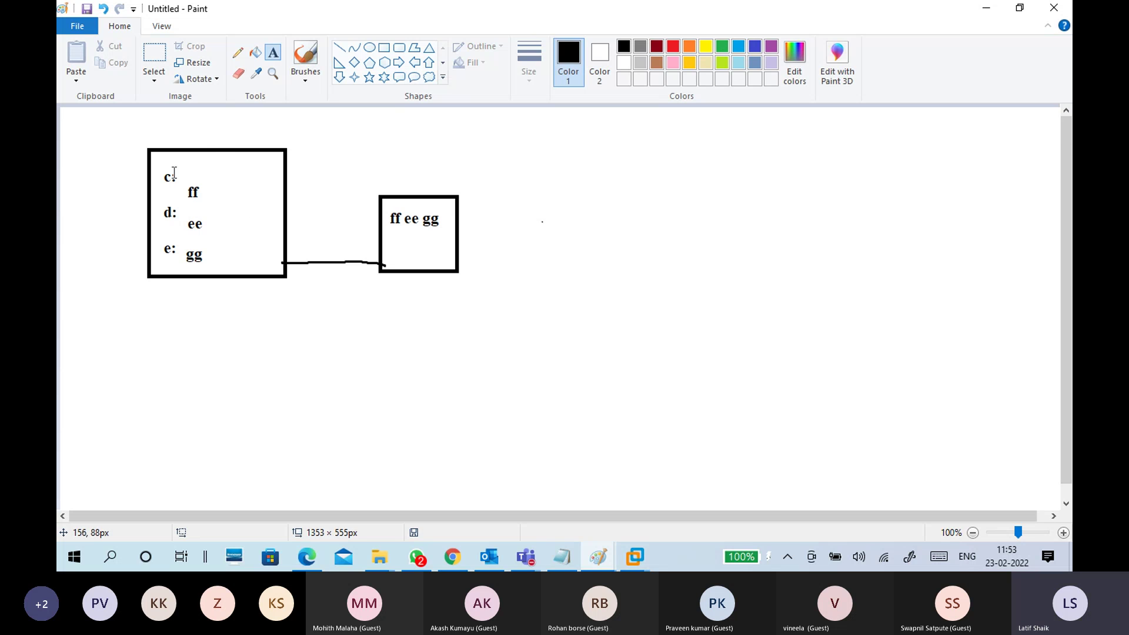
# Outline the drive labels in the large square with the brush and cross out the d: label
pyautogui.click(305, 75)
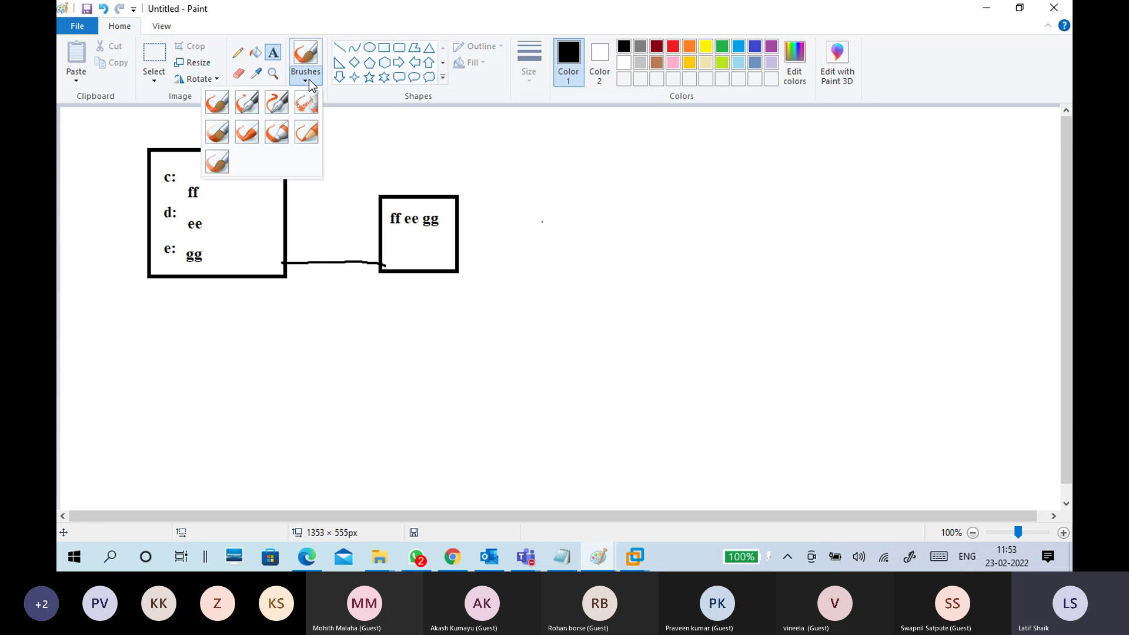
pyautogui.click(219, 102)
pyautogui.moveTo(171, 167)
pyautogui.mouseDown()
pyautogui.moveTo(156, 268)
pyautogui.moveTo(187, 157)
pyautogui.moveTo(174, 163)
pyautogui.mouseUp()
pyautogui.moveTo(169, 212); pyautogui.dragTo(175, 203)
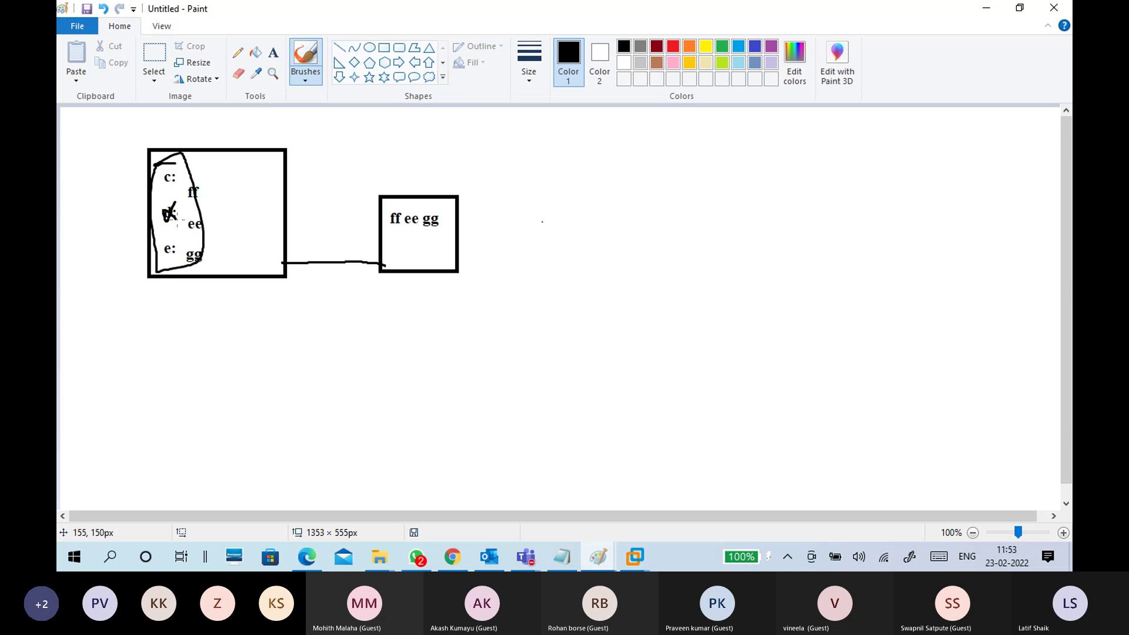
# Brush an outlined area with an inner oval beside the labels, an arrow to it from the small square, and a loop around "ff ee gg"
pyautogui.moveTo(226, 163)
pyautogui.mouseDown()
pyautogui.moveTo(213, 178)
pyautogui.moveTo(278, 259)
pyautogui.moveTo(254, 170)
pyautogui.moveTo(213, 165)
pyautogui.mouseUp()
pyautogui.moveTo(401, 196)
pyautogui.mouseDown()
pyautogui.moveTo(280, 176)
pyautogui.moveTo(262, 179)
pyautogui.moveTo(273, 198)
pyautogui.mouseUp()
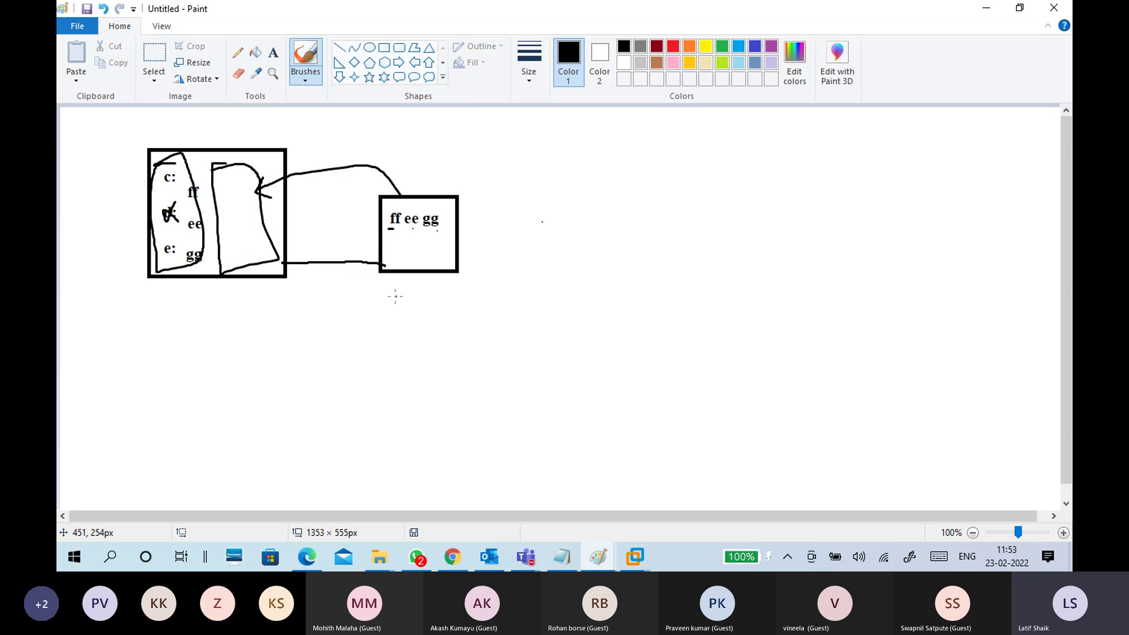
pyautogui.moveTo(398, 205)
pyautogui.mouseDown()
pyautogui.moveTo(383, 228)
pyautogui.moveTo(442, 235)
pyautogui.mouseUp()
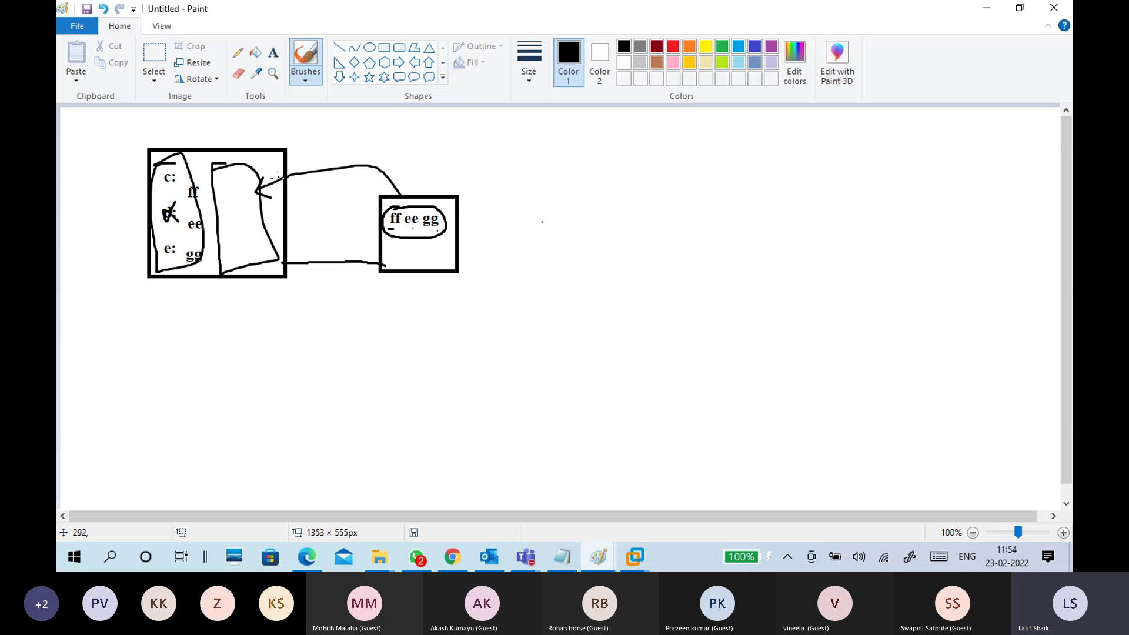
pyautogui.moveTo(240, 188)
pyautogui.mouseDown()
pyautogui.moveTo(222, 239)
pyautogui.moveTo(257, 200)
pyautogui.moveTo(239, 180)
pyautogui.moveTo(227, 186)
pyautogui.mouseUp()
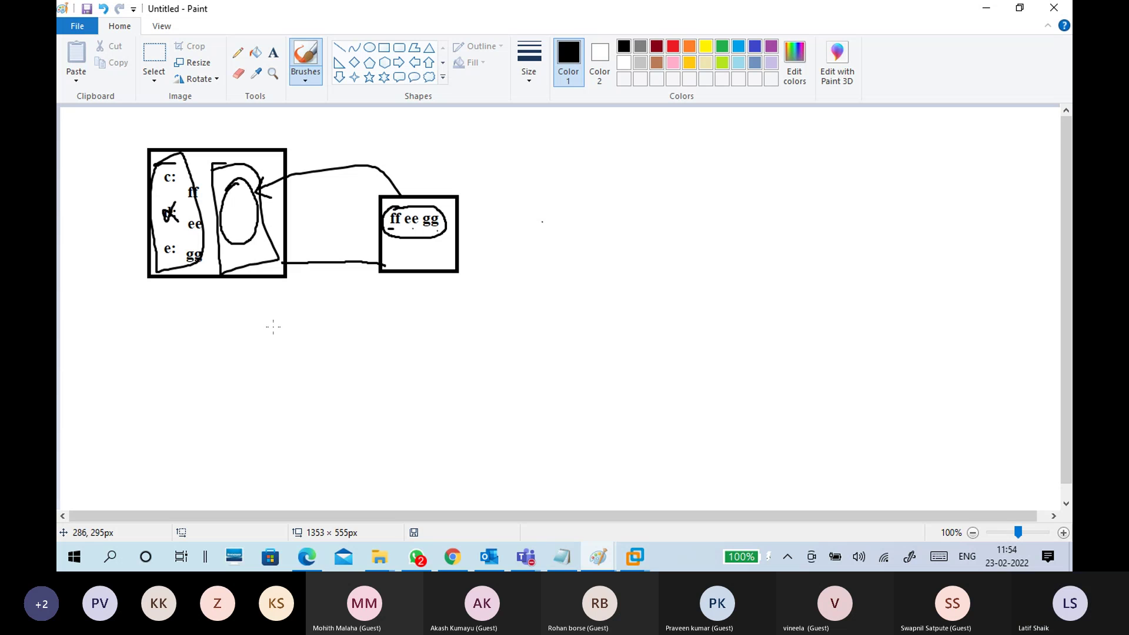
# Undo the brush annotations and the "ff ee gg" text, leaving the small square empty
pyautogui.hotkey('ctrl', 'z')
pyautogui.hotkey('ctrl', 'z')
pyautogui.hotkey('ctrl', 'z')
pyautogui.hotkey('ctrl', 'z')
pyautogui.hotkey('ctrl', 'z')
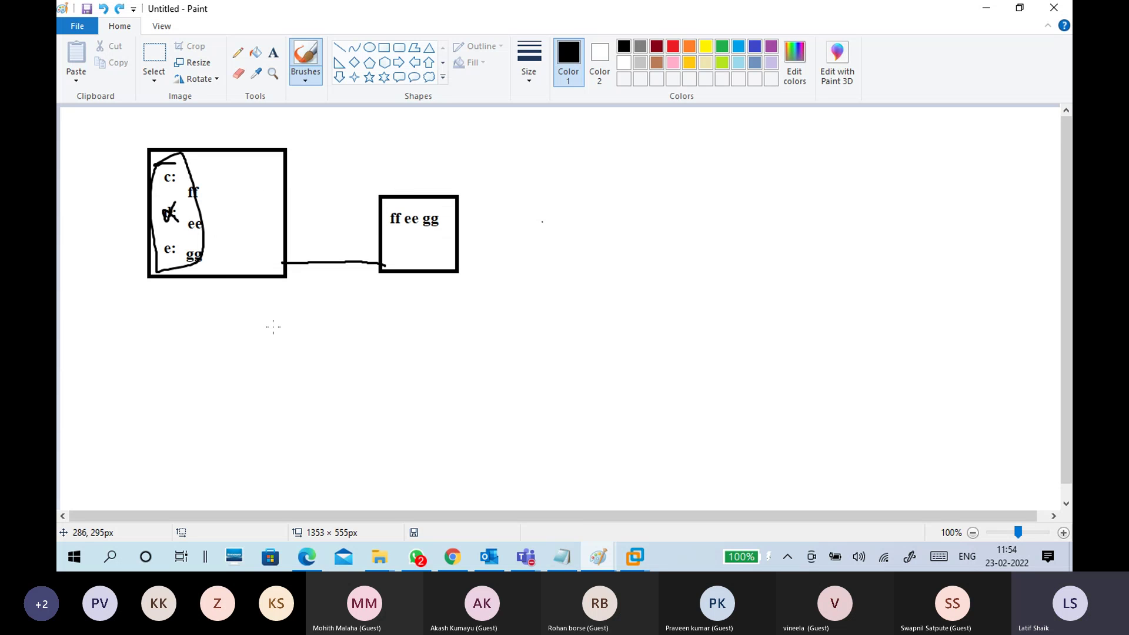
pyautogui.hotkey('ctrl', 'z')
pyautogui.hotkey('ctrl', 'z')
pyautogui.hotkey('ctrl', 'z')
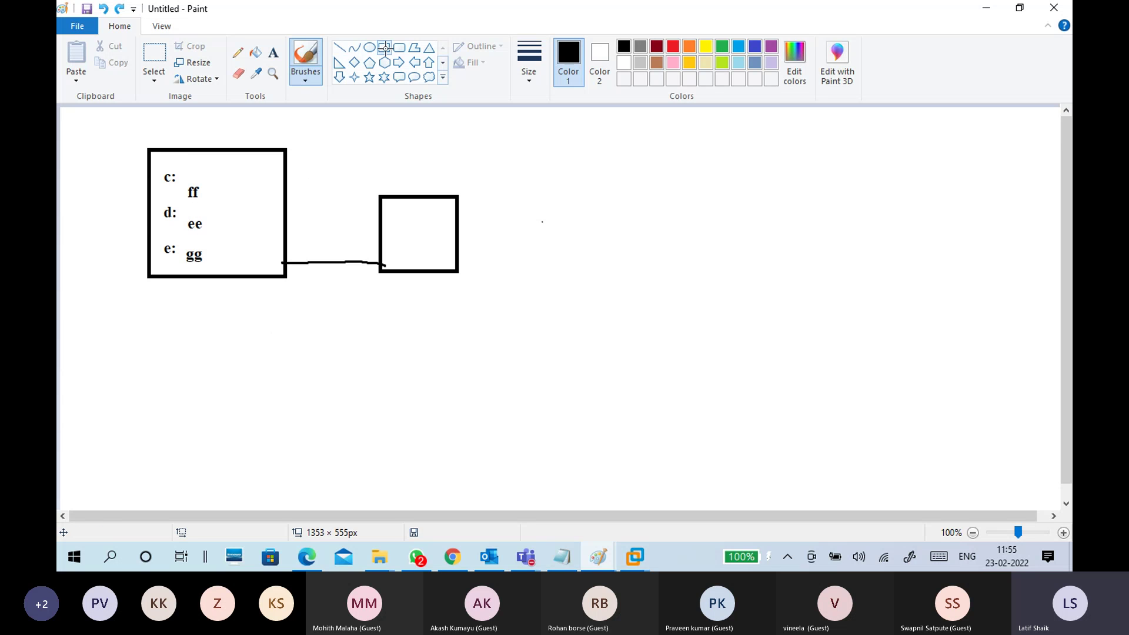
# Draw a smaller rectangle inside the upper part of the small square
pyautogui.click(384, 48)
pyautogui.moveTo(388, 206); pyautogui.dragTo(450, 241)
pyautogui.click(330, 114)
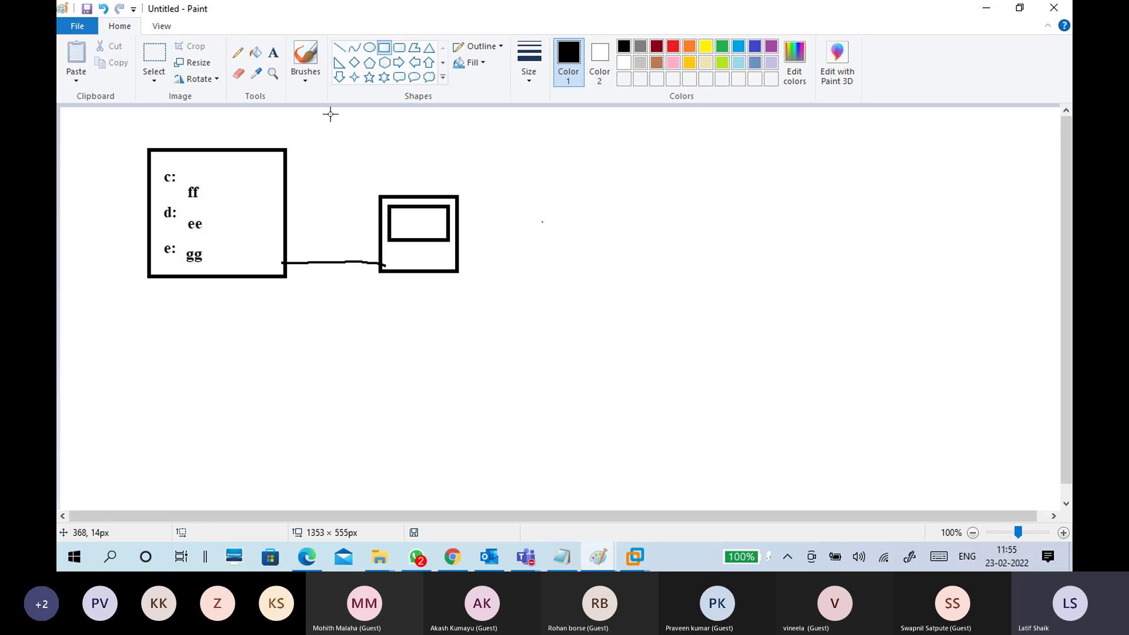
# Add a text block inside the small square with the lines c:ff, d:ee and e:gg
pyautogui.click(272, 52)
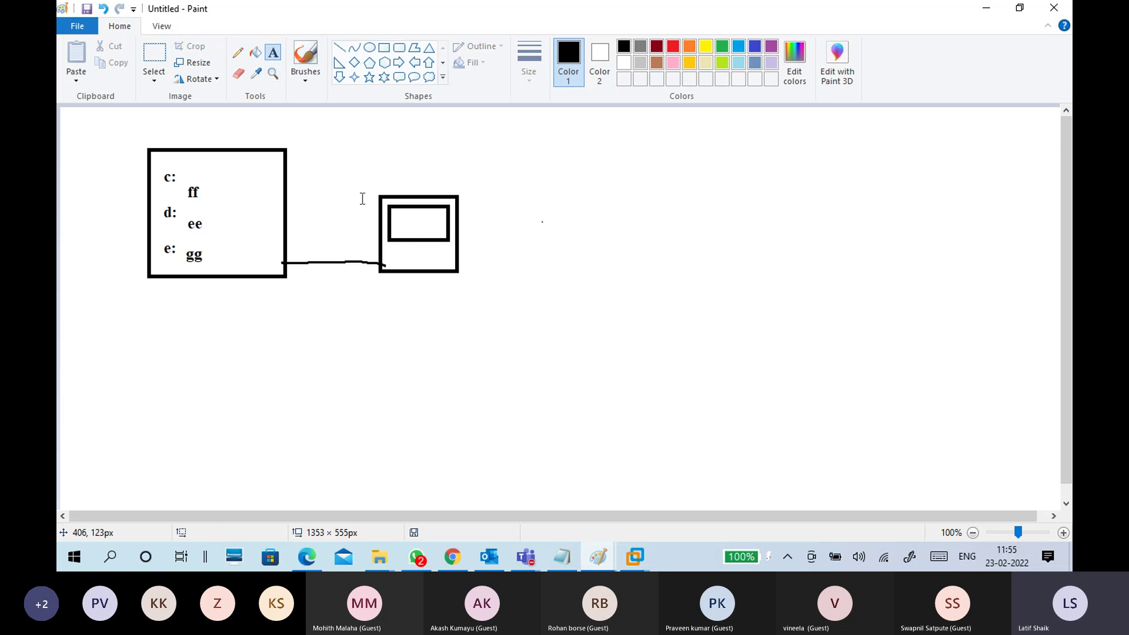
pyautogui.click(394, 207)
pyautogui.write('c:ff')
pyautogui.press('Return')
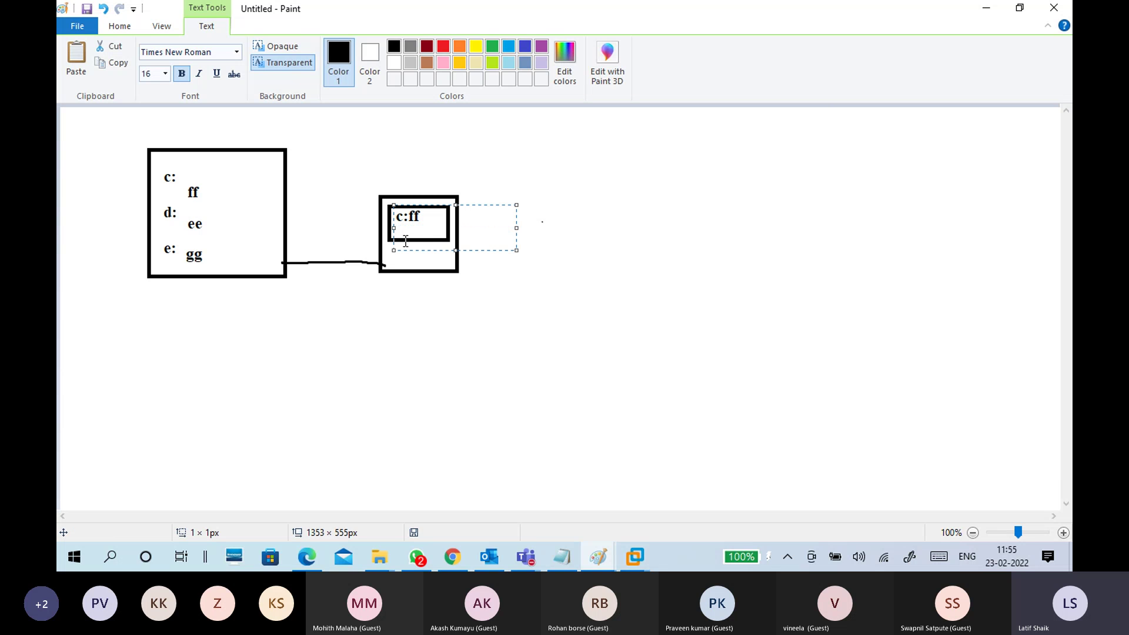
pyautogui.write('d:ee')
pyautogui.press('Return')
pyautogui.write('e:gg')
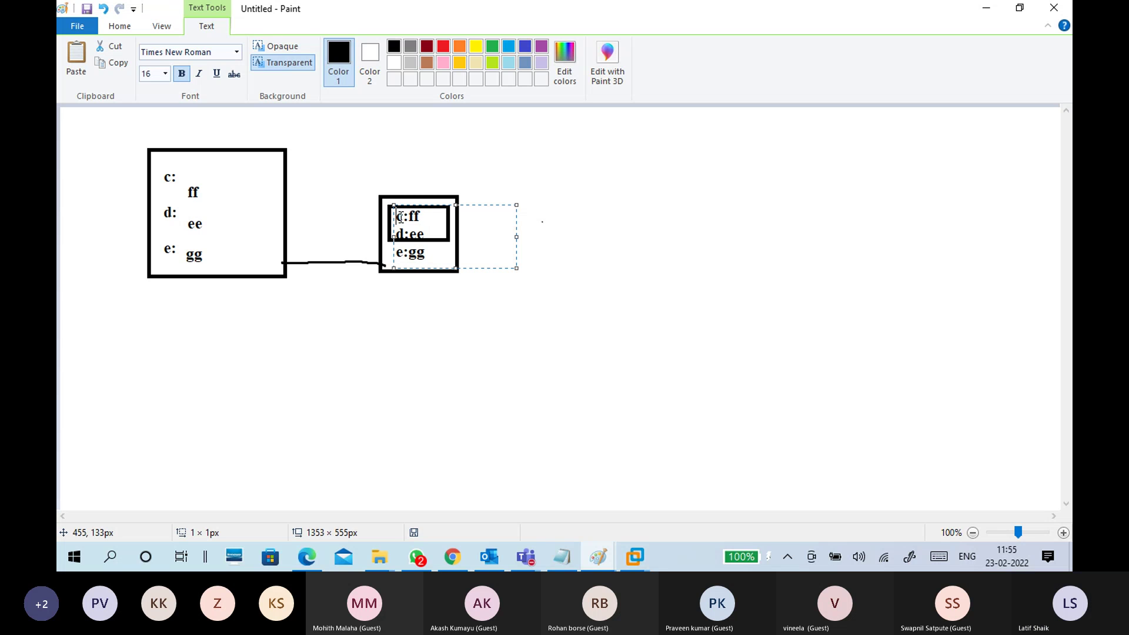
# Insert the line C11 above c:ff in the small square's text block
pyautogui.press('Return')
pyautogui.write('S11')
pyautogui.press('Left')
pyautogui.press('Left')
pyautogui.press('BackSpace')
pyautogui.write('C')
# Highlight the C11 line and the c:ff, d:ee and e:gg lines beneath it to point them out
pyautogui.moveTo(437, 222); pyautogui.dragTo(398, 219)
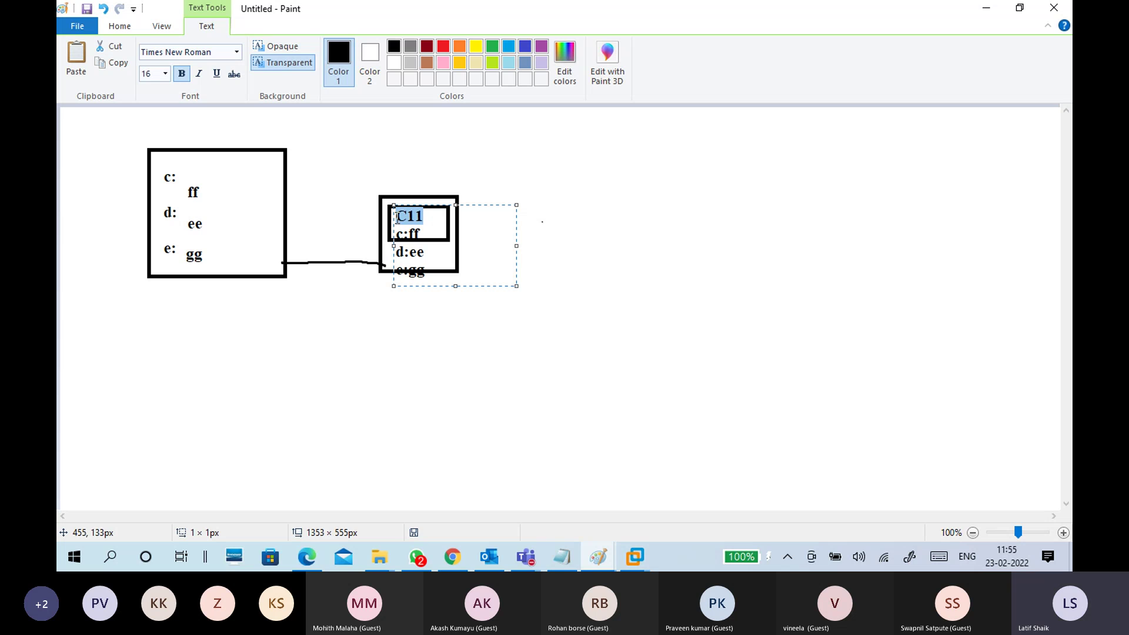
pyautogui.moveTo(434, 273); pyautogui.dragTo(396, 233)
pyautogui.click(425, 221)
pyautogui.moveTo(423, 218); pyautogui.dragTo(432, 276)
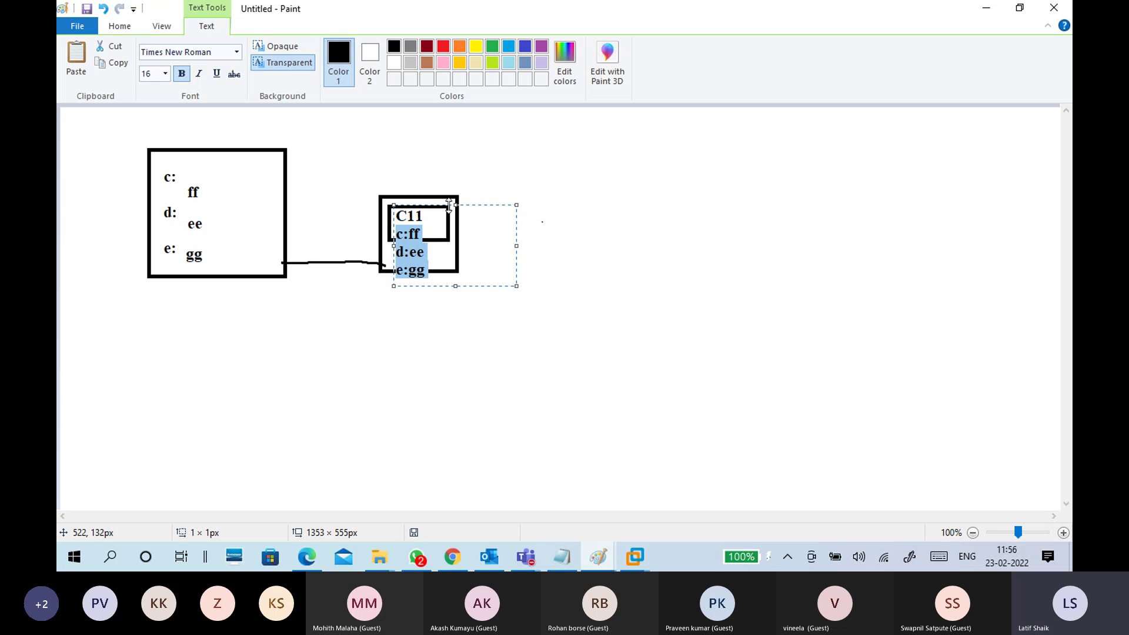
# Finish the small square's text block and add the label C11 above the large box
pyautogui.click(398, 320)
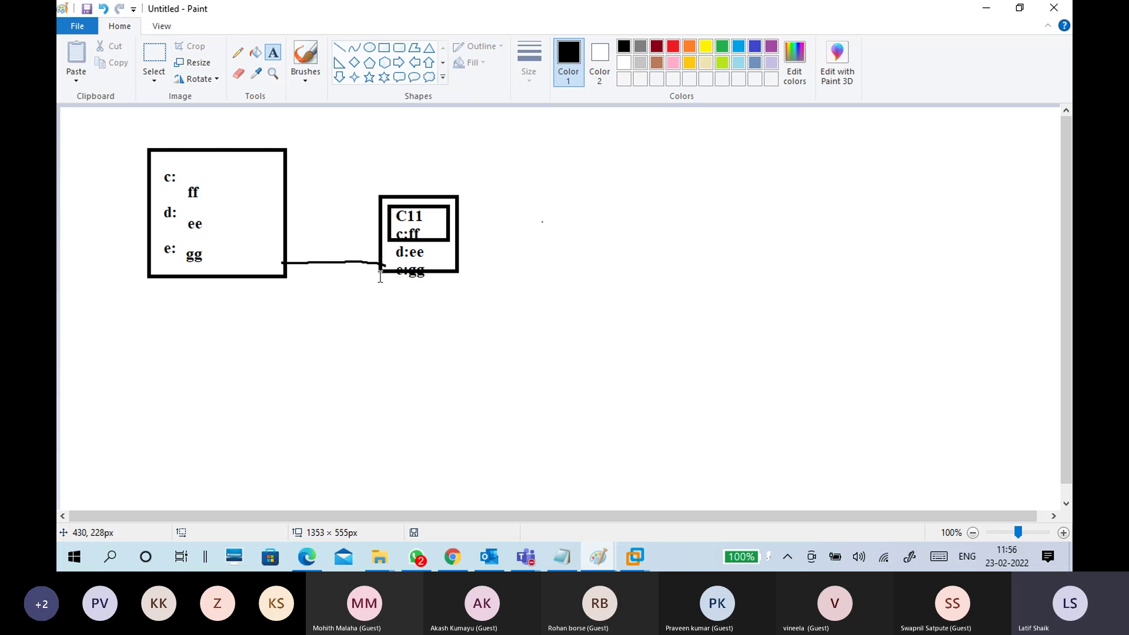
pyautogui.moveTo(158, 133); pyautogui.dragTo(158, 133)
pyautogui.write('C11')
pyautogui.click(176, 161)
# Switch to the Windows virtual machine in VMware Workstation and clear the file selection on New Volume (E:)
pyautogui.click(646, 556)
pyautogui.click(676, 482)
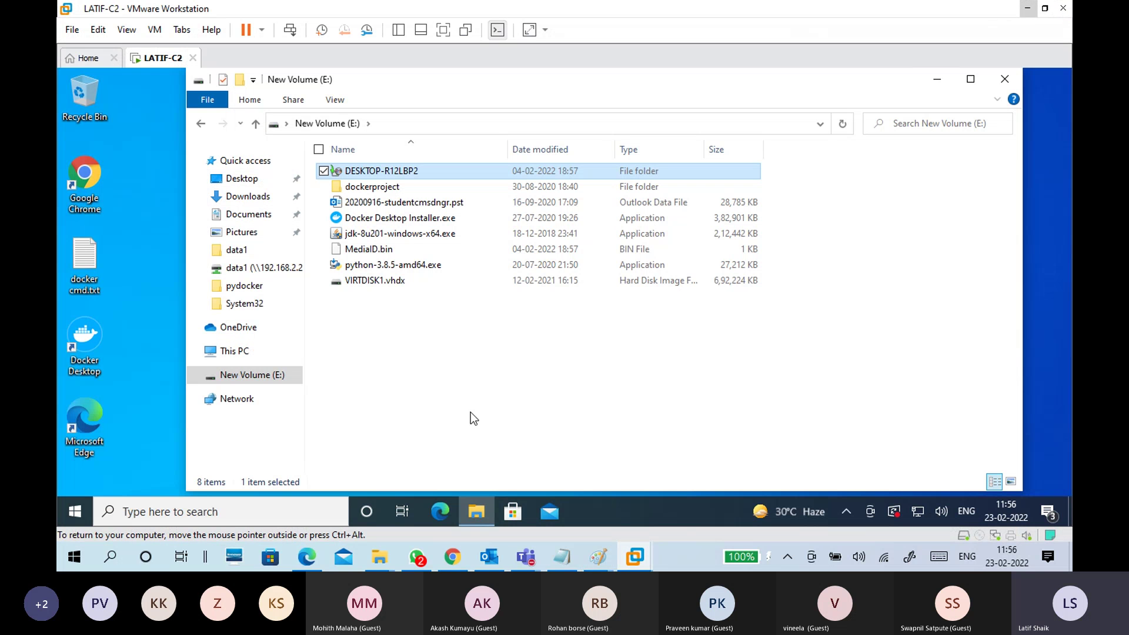
pyautogui.click(503, 341)
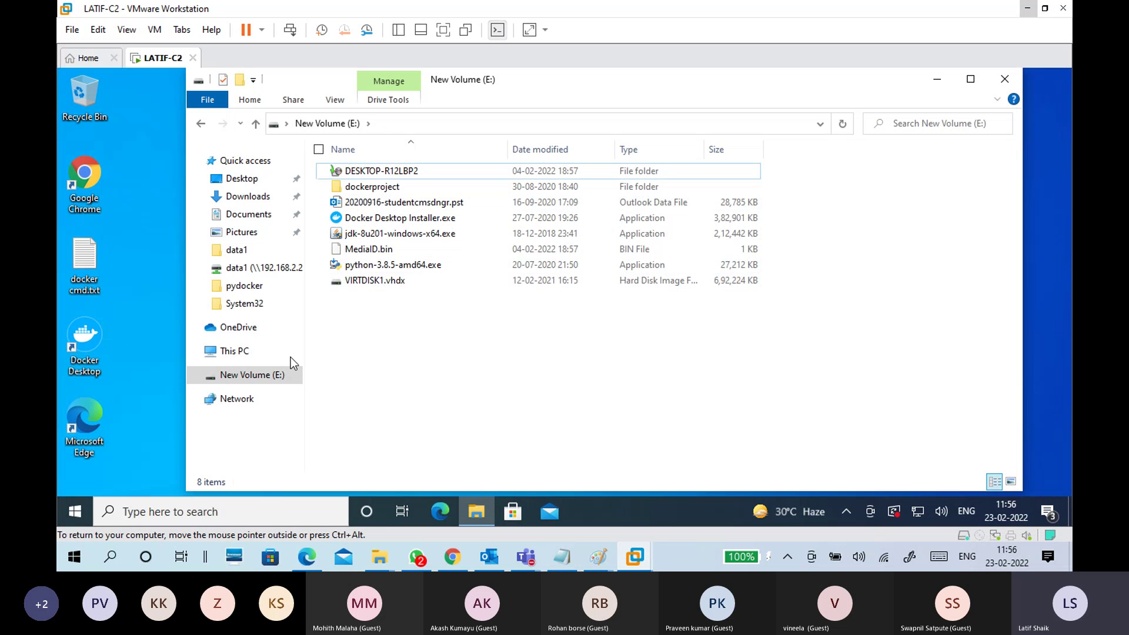
# Open Local Disk (C:) on the virtual machine, look into its data1 folder and return to the drive's root
pyautogui.click(239, 352)
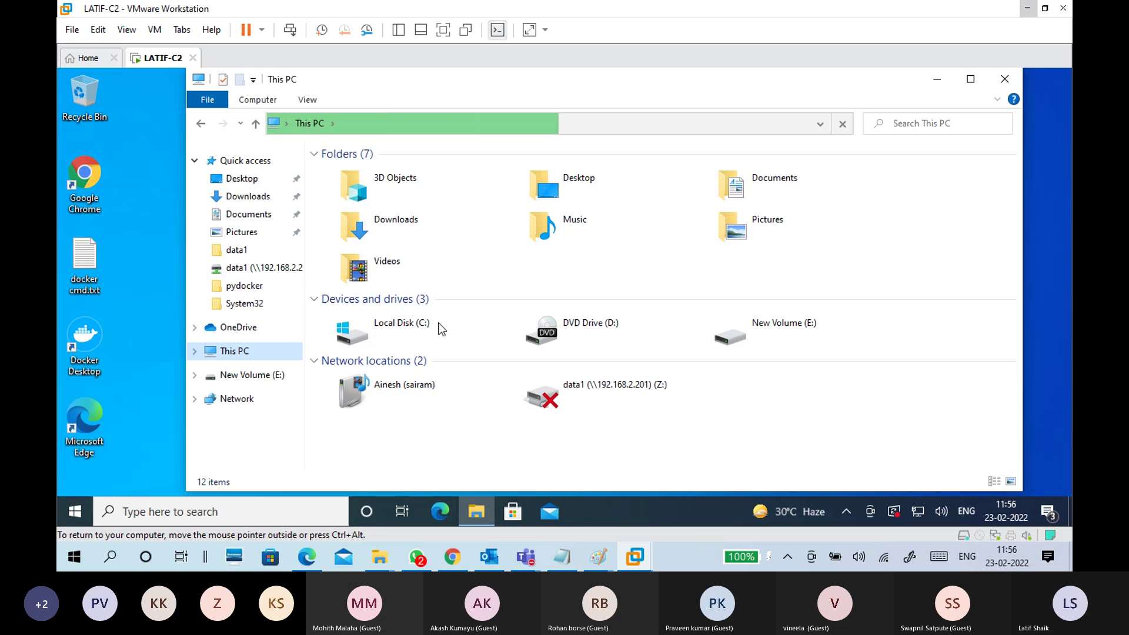
pyautogui.doubleClick(433, 327)
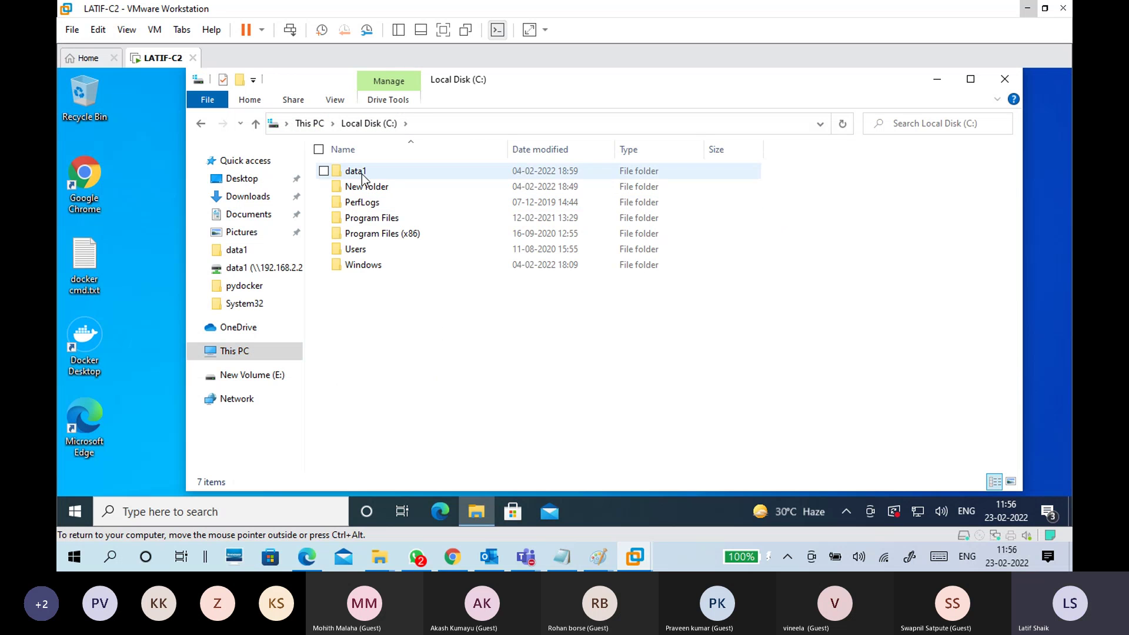
pyautogui.doubleClick(362, 173)
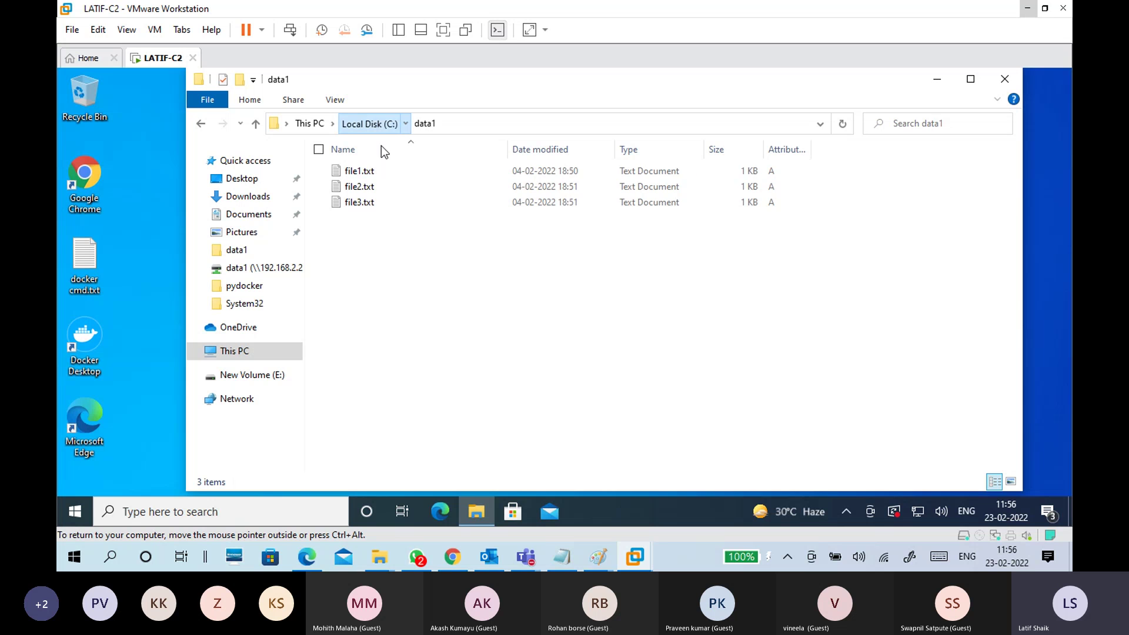
pyautogui.click(383, 125)
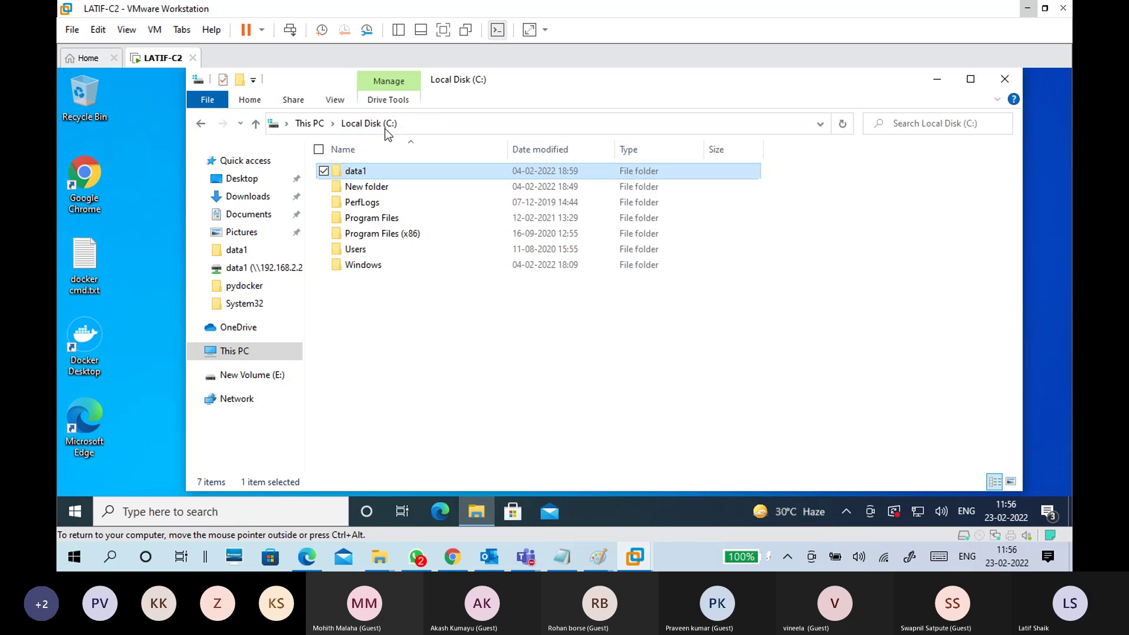
# Create a folder named Data2 in the root of Local Disk (C:)
pyautogui.rightClick(389, 315)
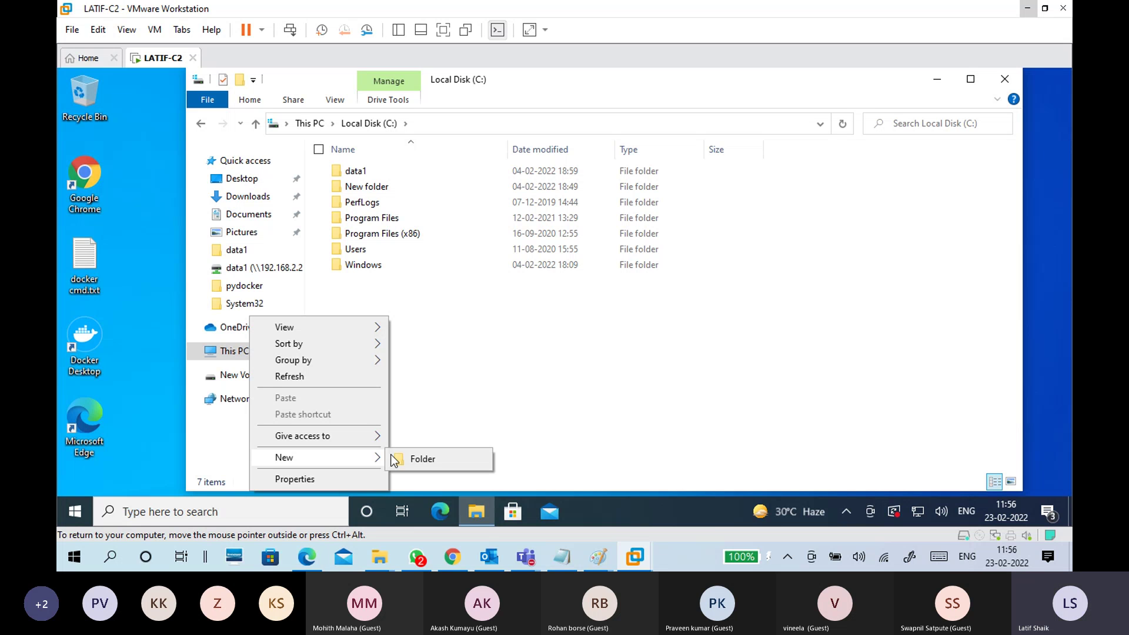
pyautogui.click(428, 442)
pyautogui.hotkey('ctrl', 'shift', 'n')
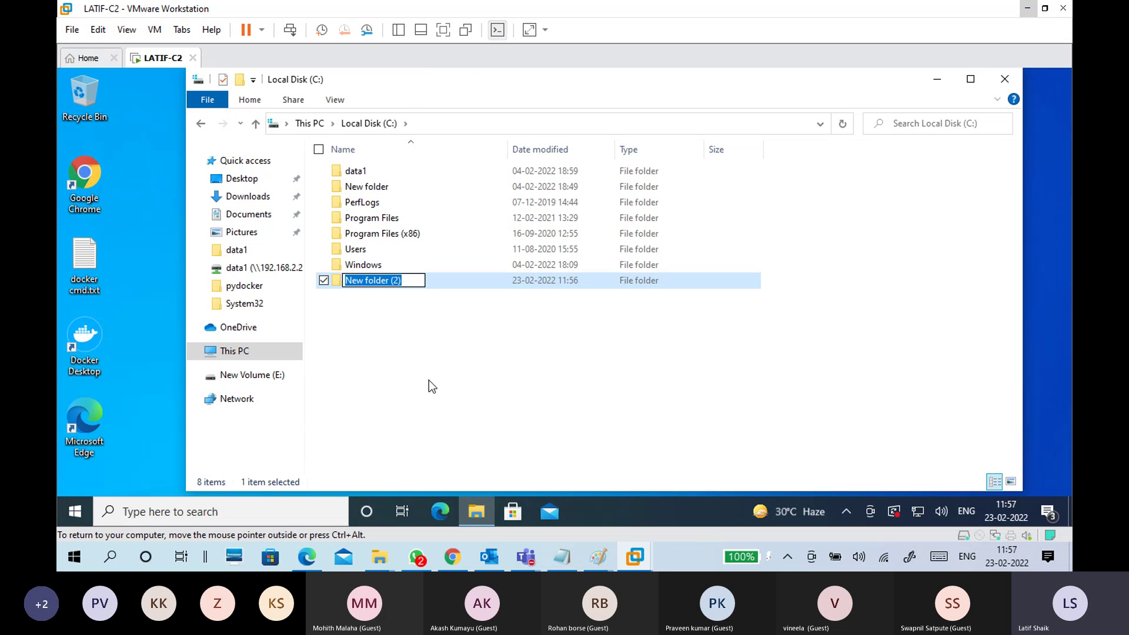
pyautogui.write('Data2')
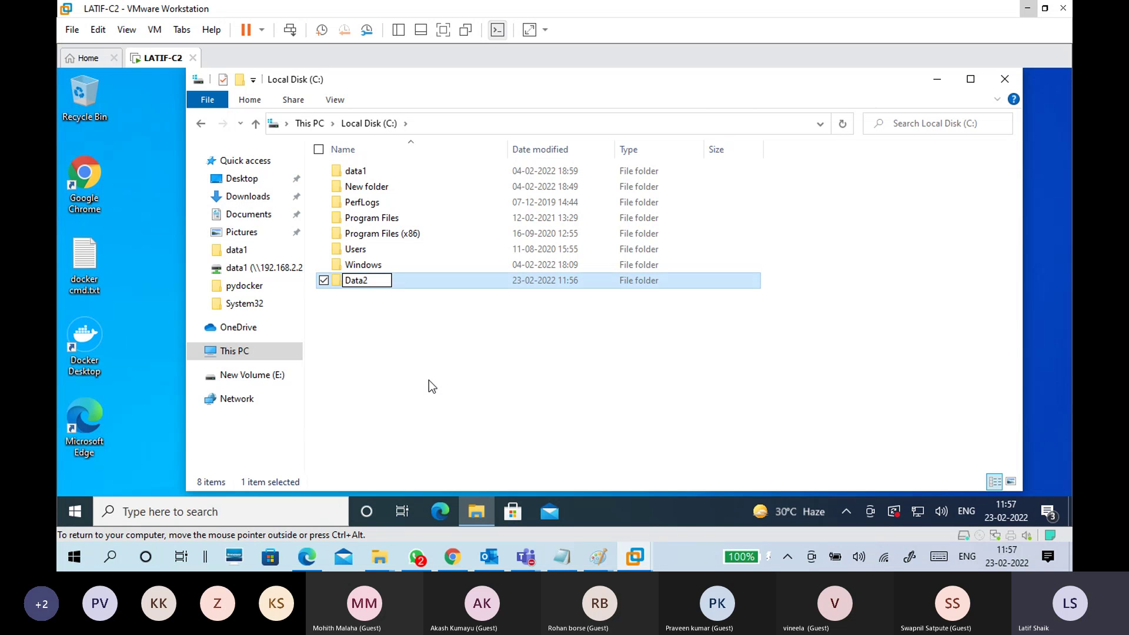
pyautogui.click(386, 301)
# Create a text document named a1.txt inside the Data2 folder
pyautogui.doubleClick(375, 285)
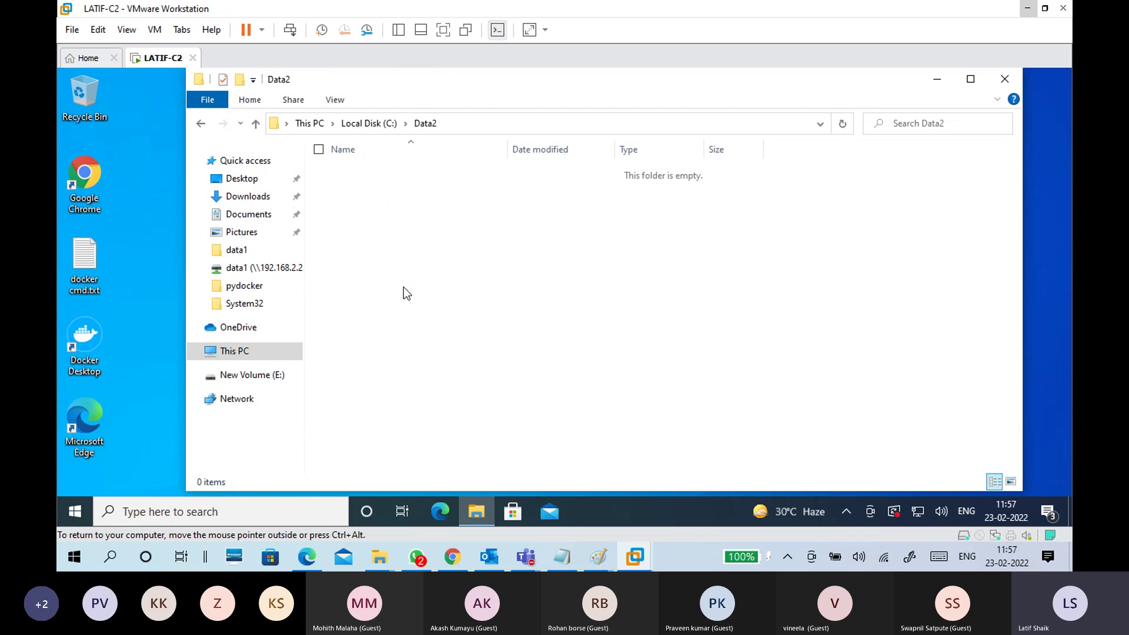
pyautogui.rightClick(413, 221)
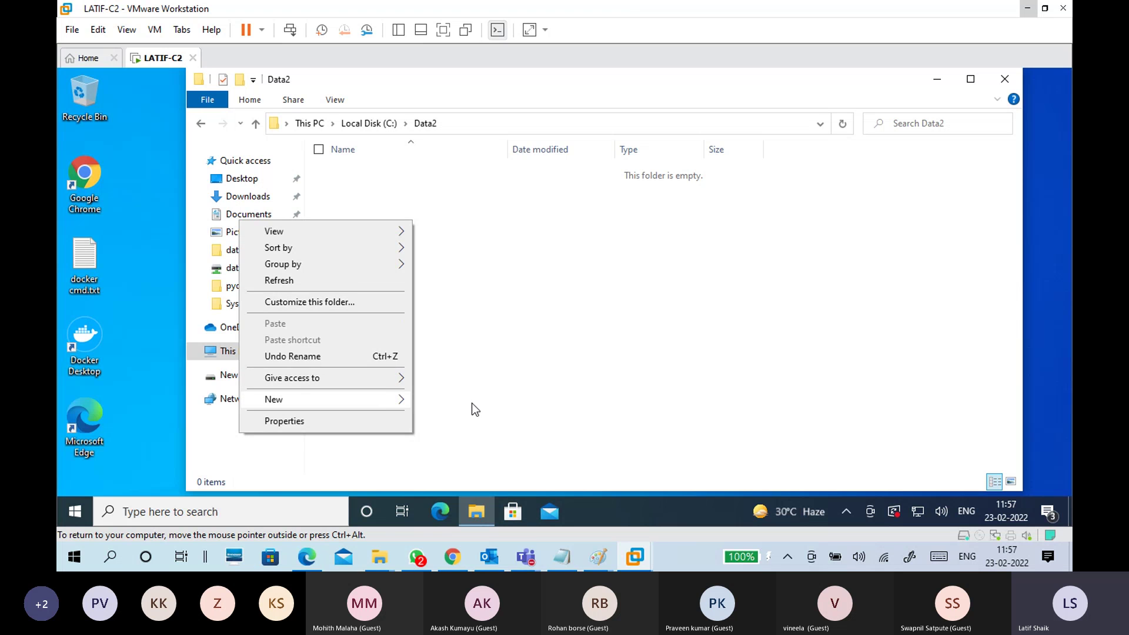
pyautogui.moveTo(394, 399)
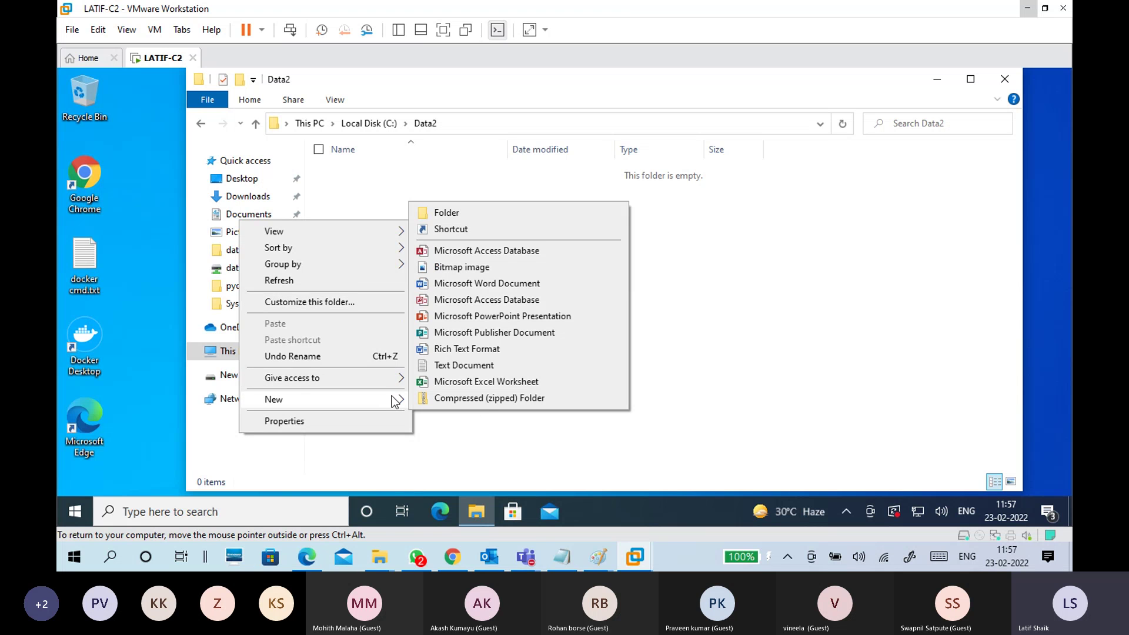
pyautogui.click(467, 382)
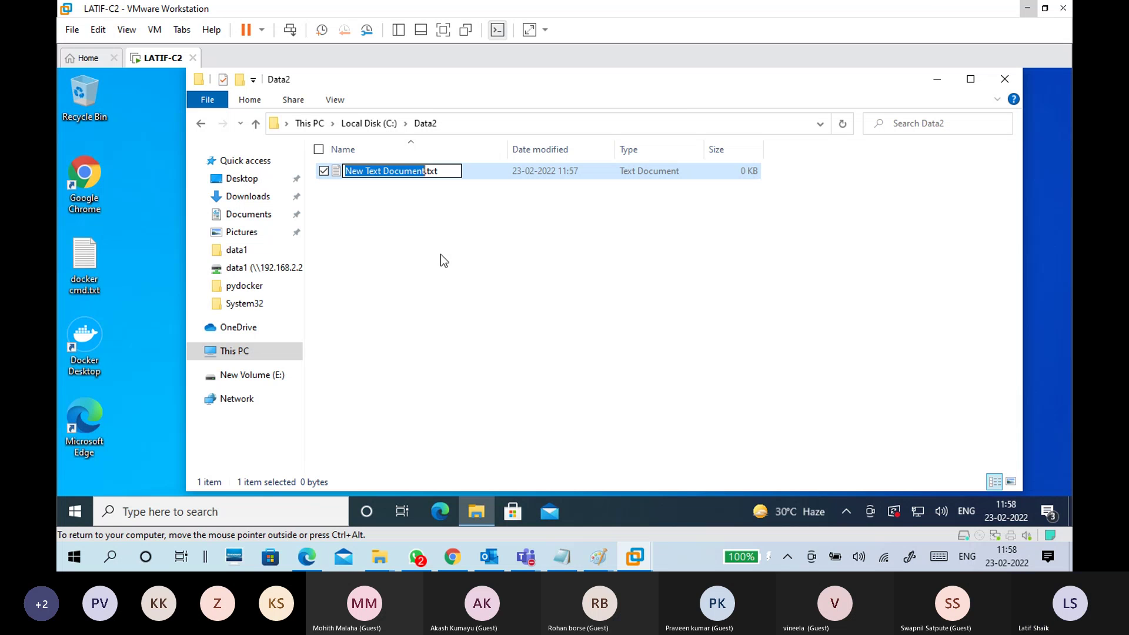
pyautogui.write('a1')
pyautogui.click(440, 254)
# Enter the text a1 in a1.txt, save it and close the file
pyautogui.doubleClick(393, 171)
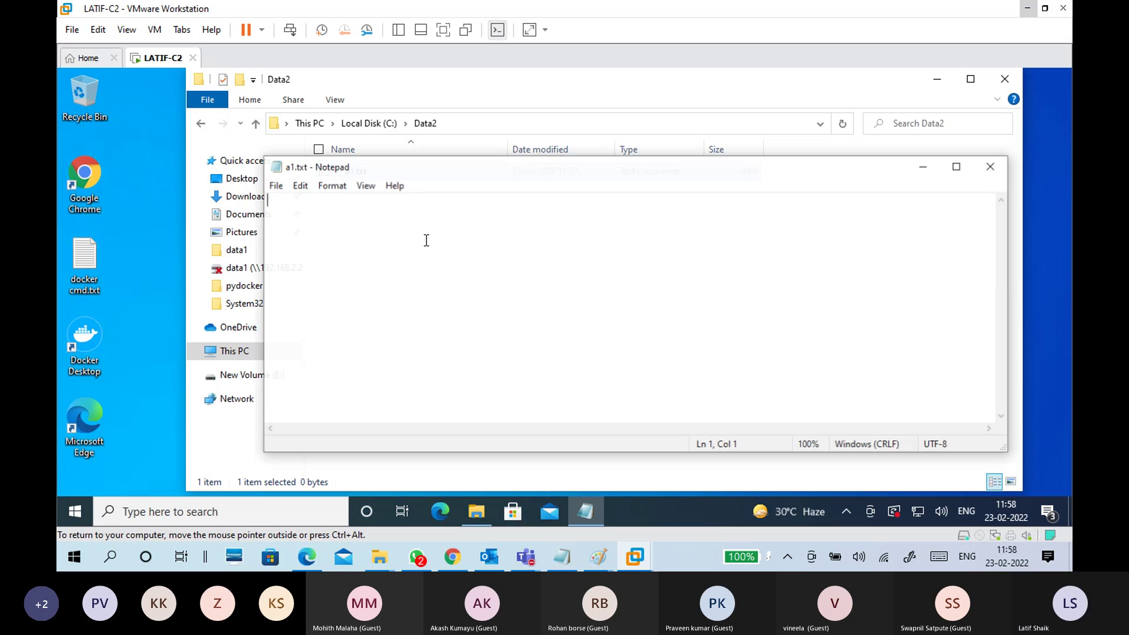
pyautogui.write('a1')
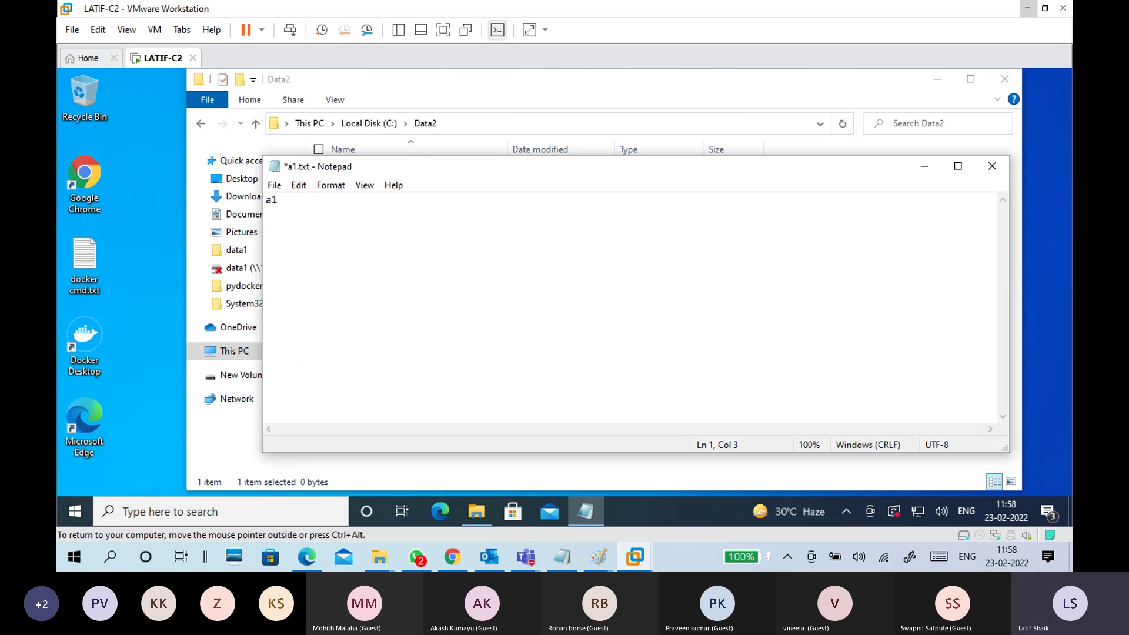
pyautogui.click(274, 185)
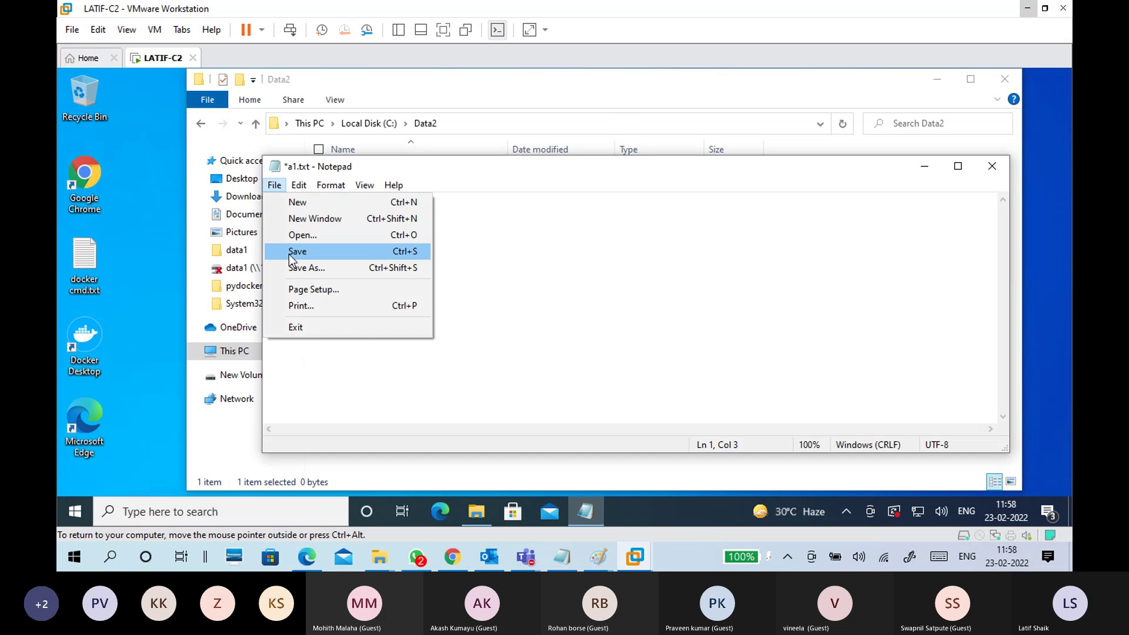
pyautogui.click(288, 254)
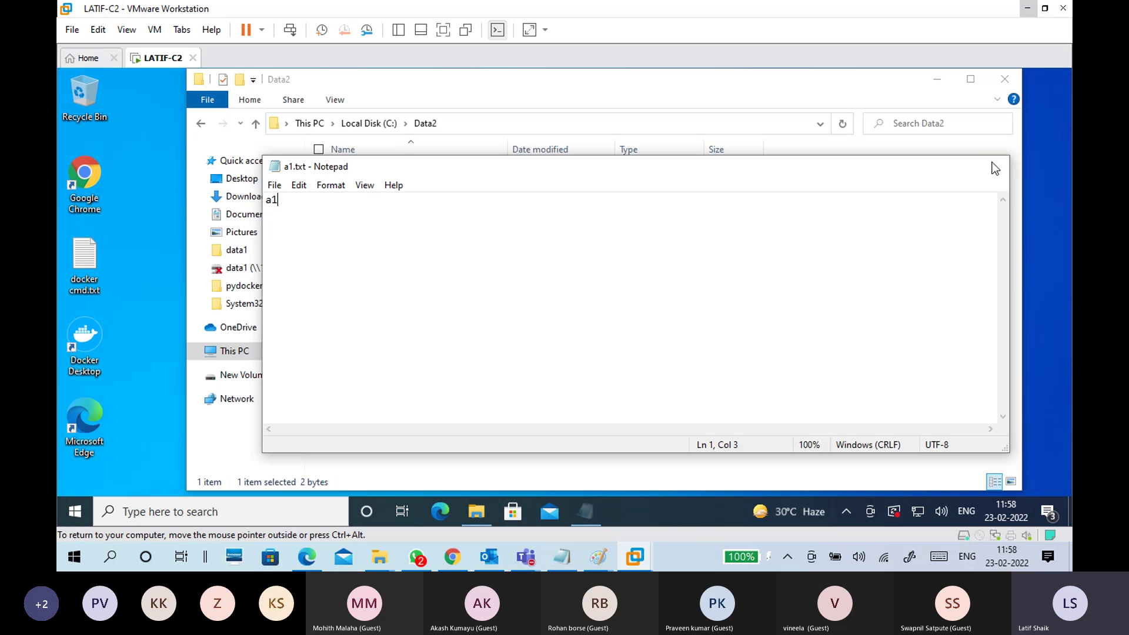
pyautogui.click(993, 168)
pyautogui.click(441, 217)
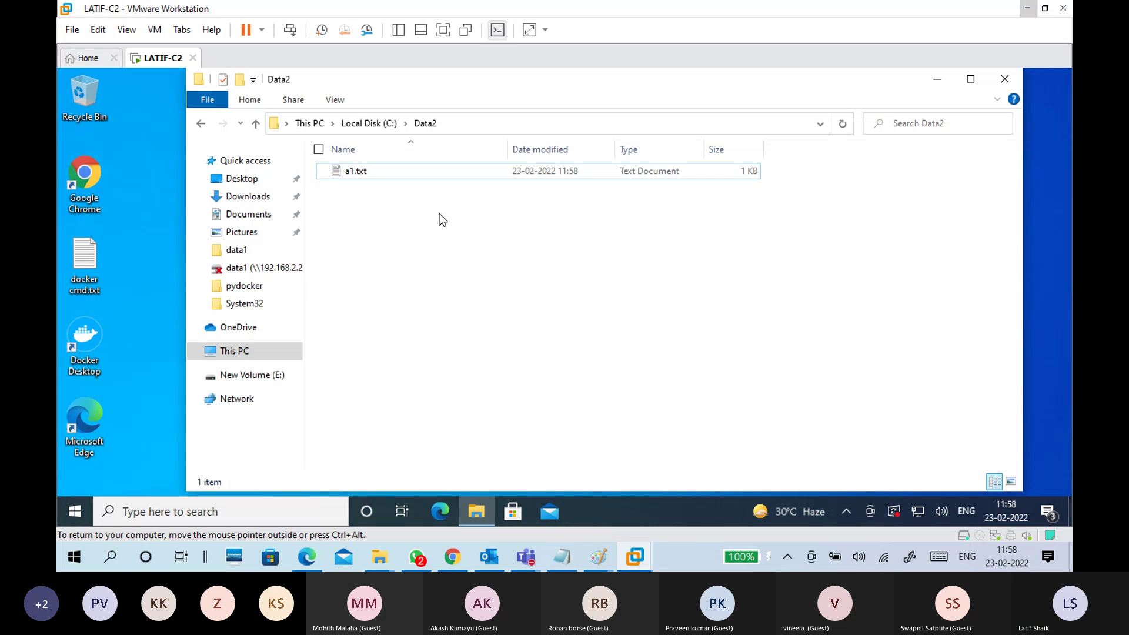
# Make two copies of a1.txt in the Data2 folder
pyautogui.click(426, 172)
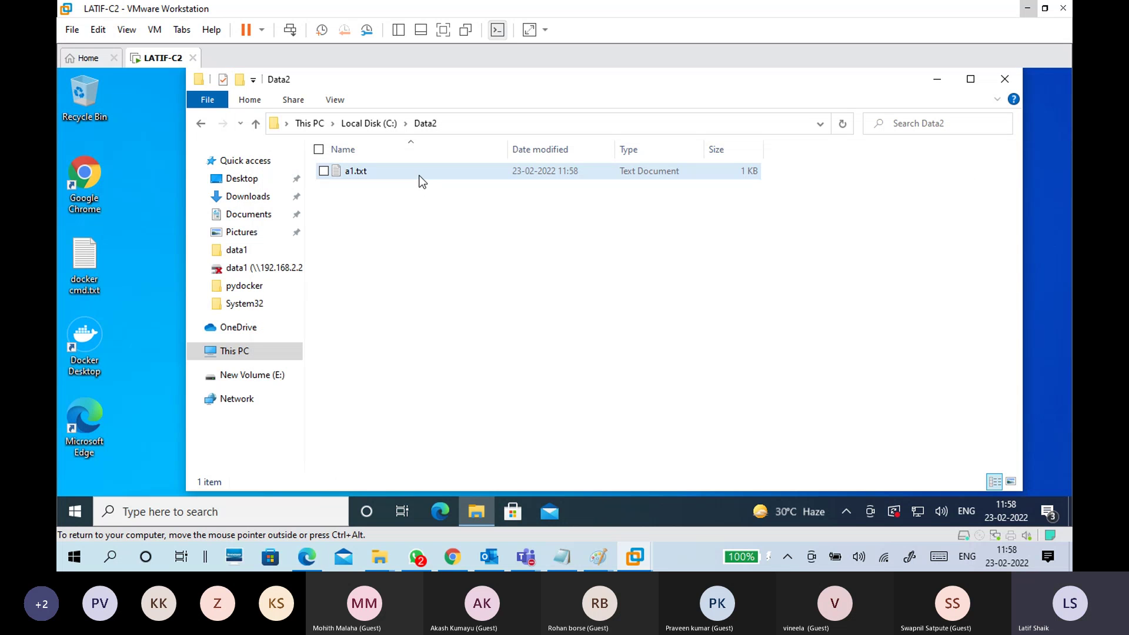
pyautogui.click(450, 296)
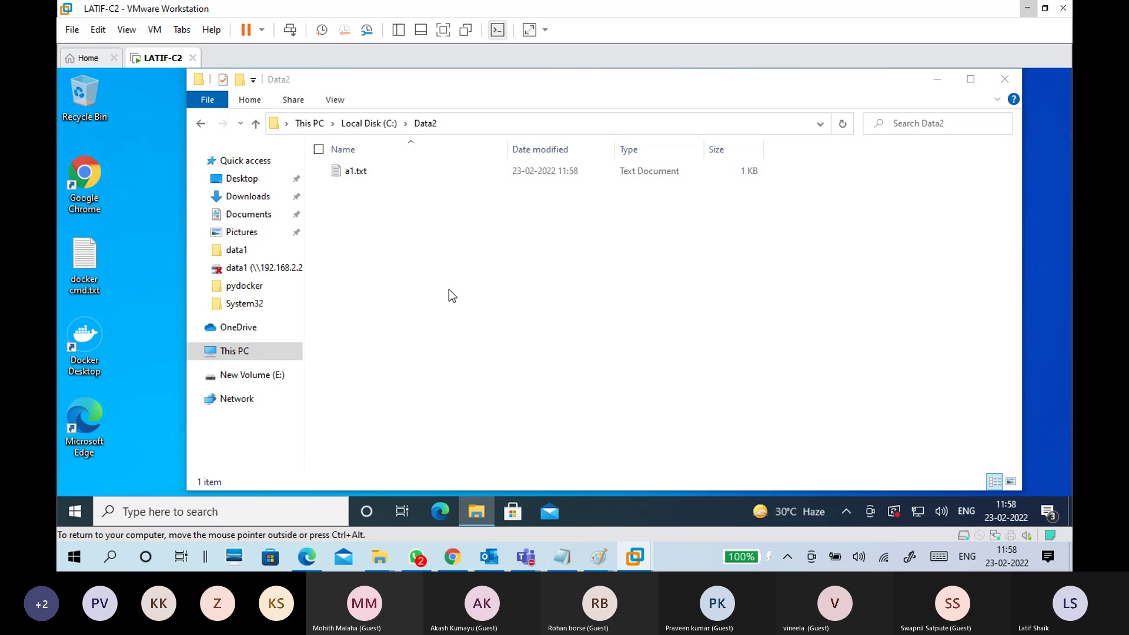
pyautogui.hotkey('ctrl', 'v')
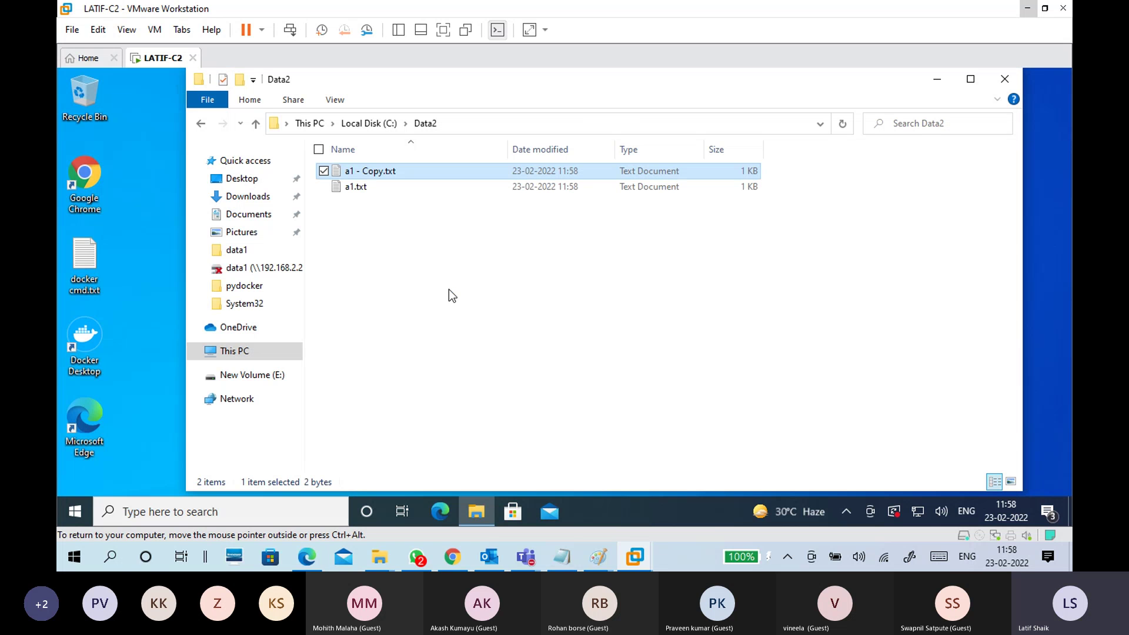
pyautogui.hotkey('ctrl', 'v')
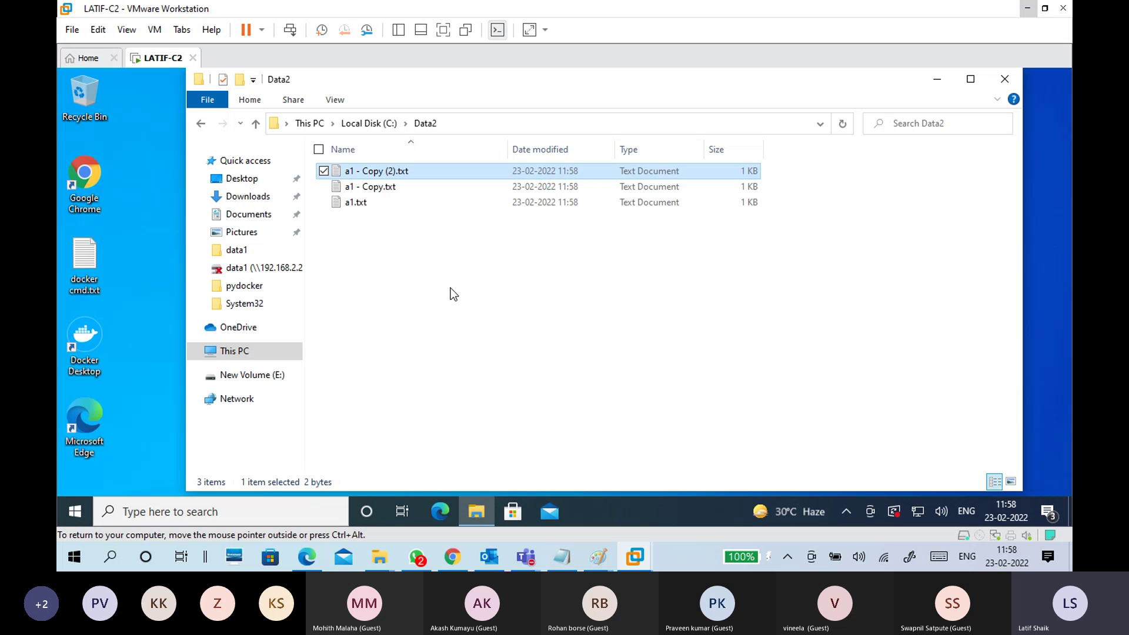
# Rename the copy a1 - Copy.txt as a2.txt and the copy a1 - Copy (2).txt as a3.txt
pyautogui.click(376, 187)
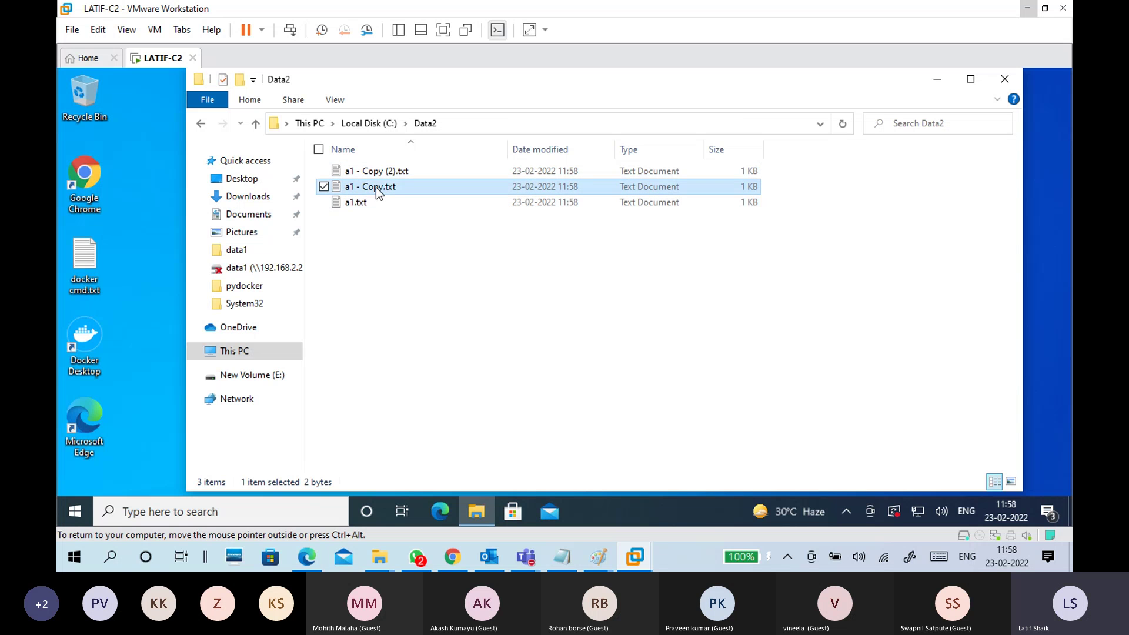
pyautogui.click(376, 187)
pyautogui.write('a2')
pyautogui.press('Return')
pyautogui.click(359, 173)
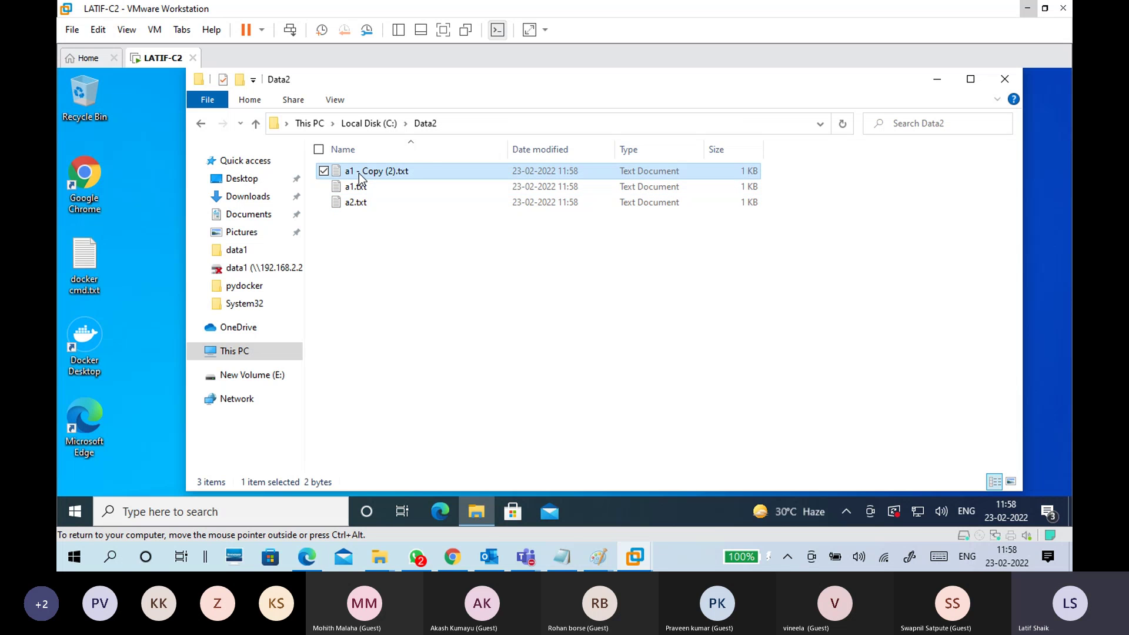
pyautogui.click(359, 174)
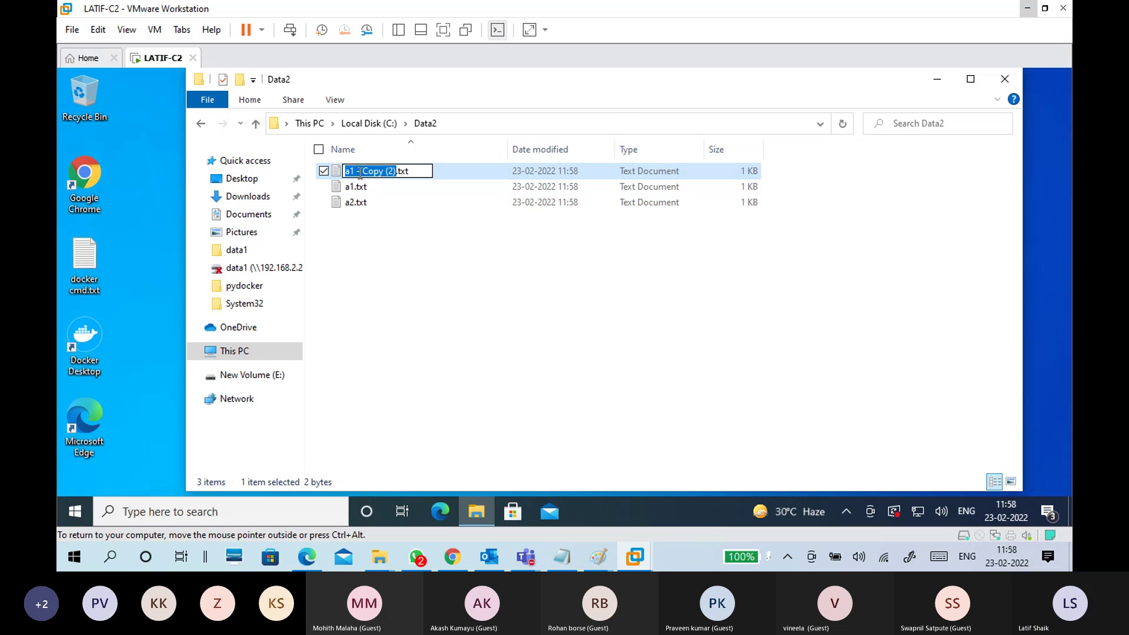
pyautogui.write('a3')
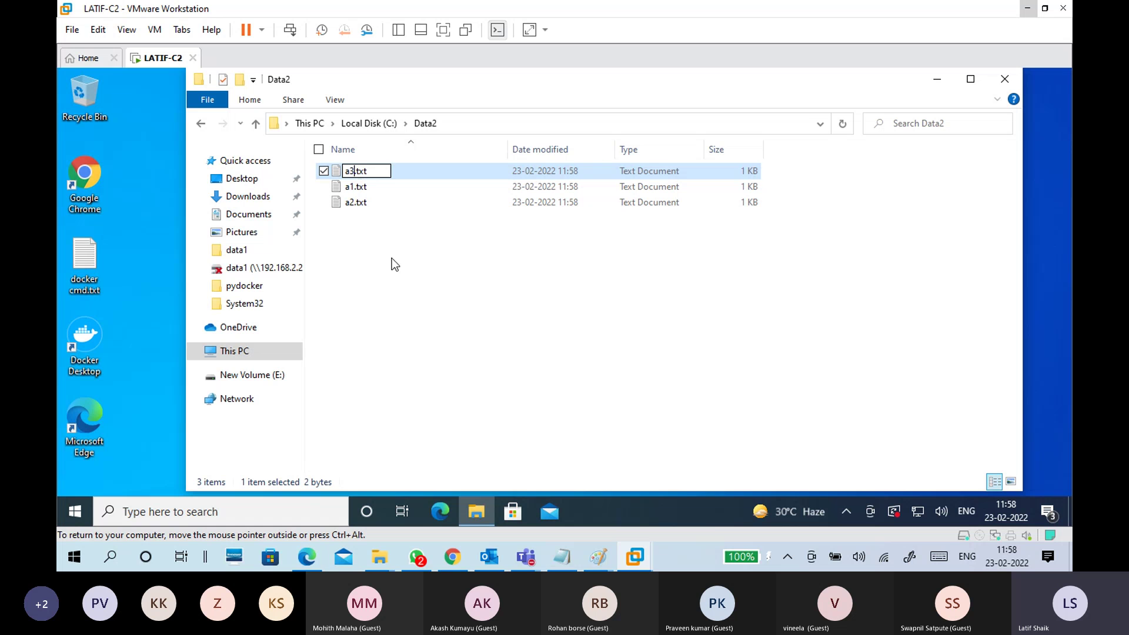
pyautogui.press('Return')
# Change the text in a2.txt to a2, then save and close the file
pyautogui.click(355, 202)
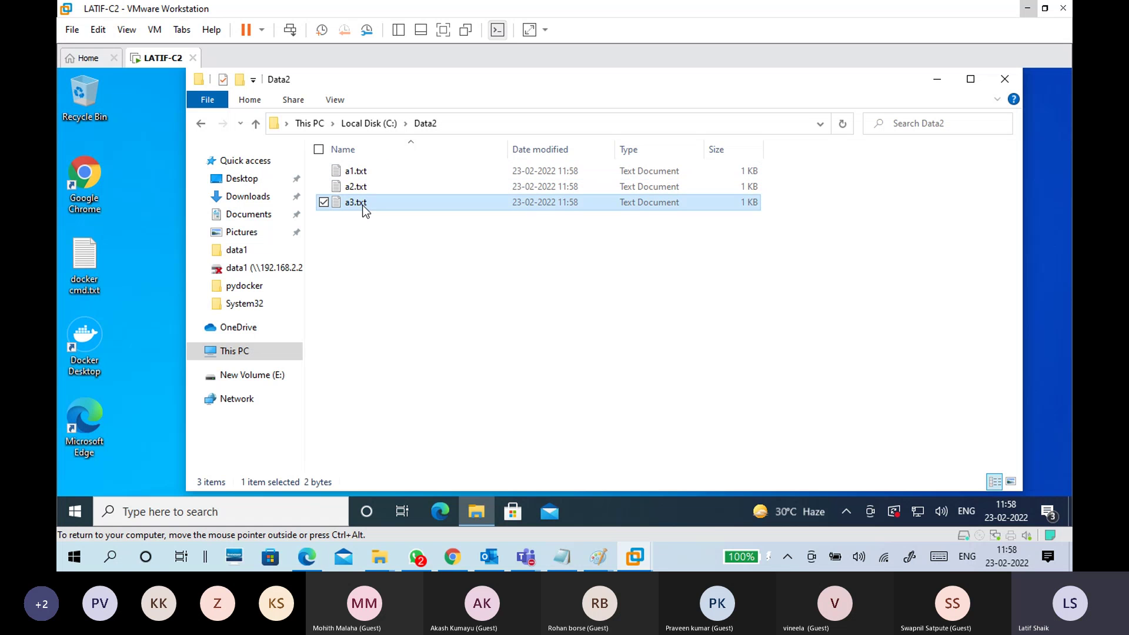
pyautogui.doubleClick(362, 191)
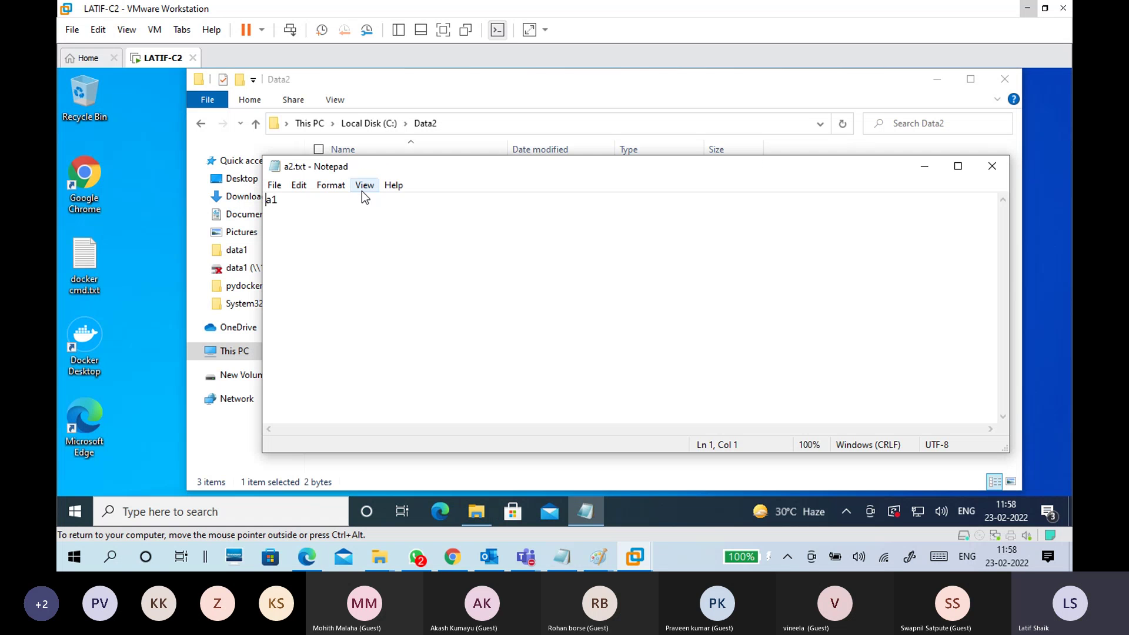
pyautogui.press('BackSpace')
pyautogui.write('2')
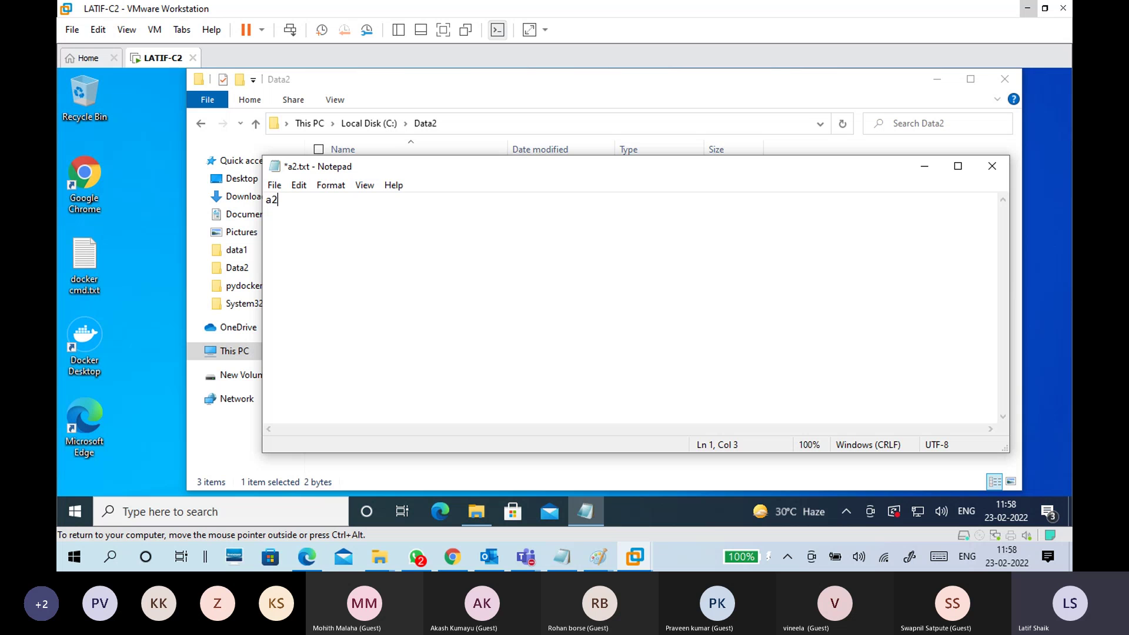
pyautogui.click(991, 166)
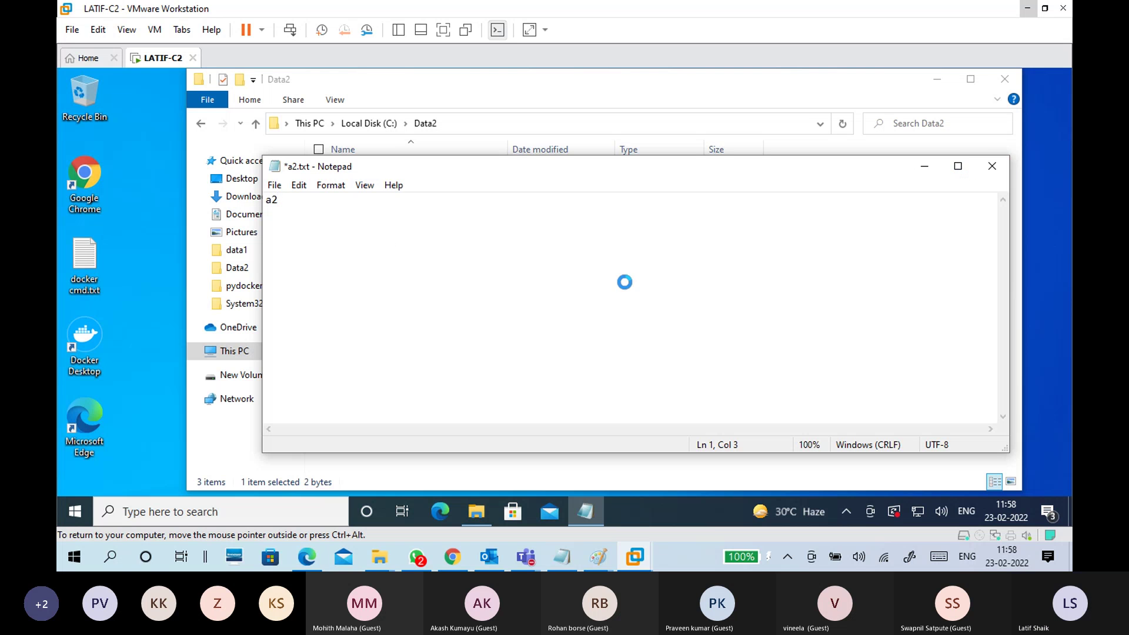
pyautogui.click(523, 298)
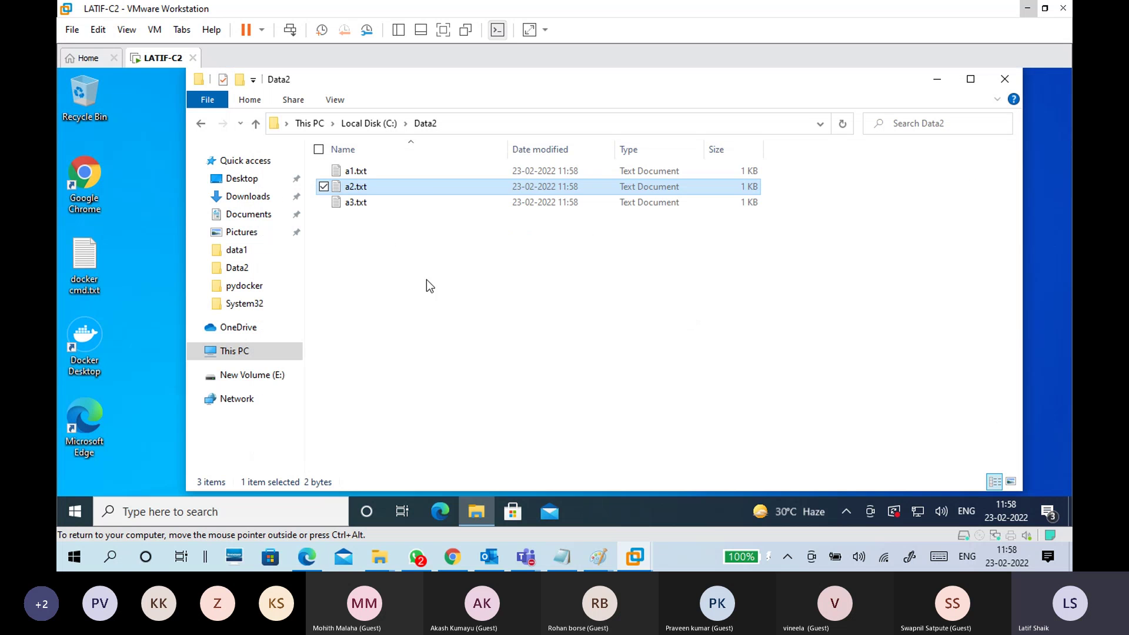
# Change the text in a3.txt to a3, then save and close the file
pyautogui.doubleClick(374, 207)
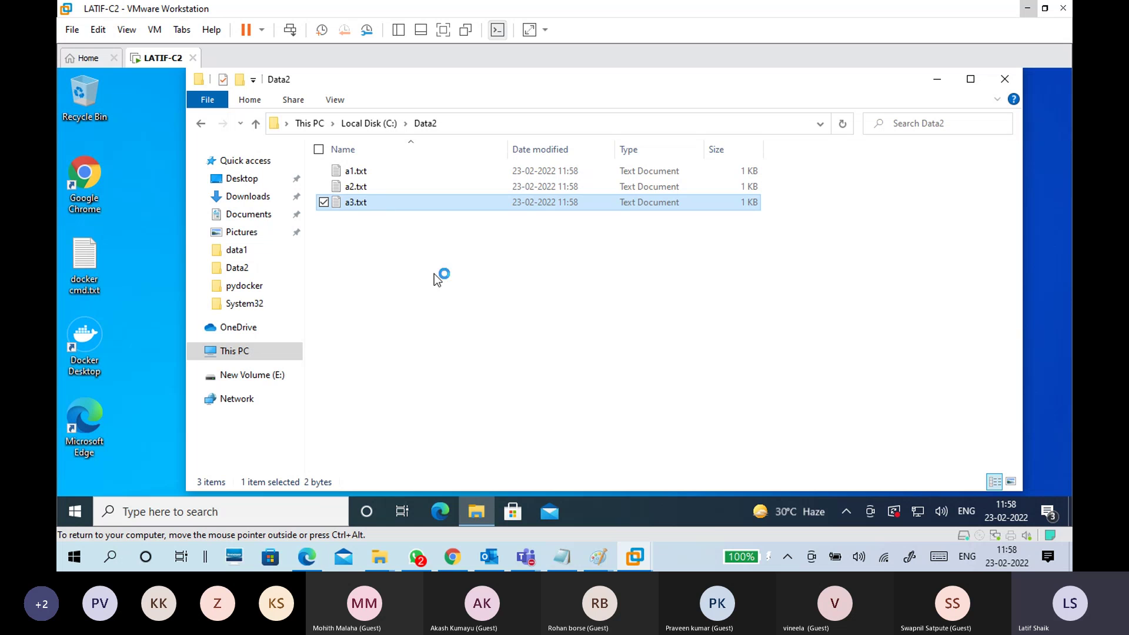
pyautogui.click(337, 210)
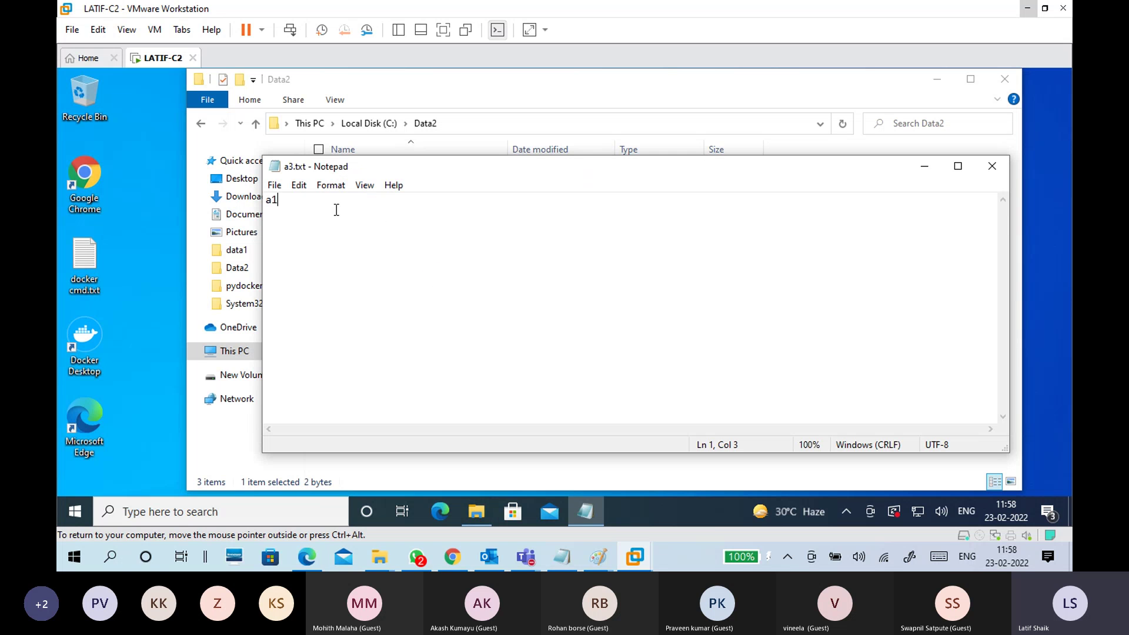
pyautogui.press('BackSpace')
pyautogui.write('3')
pyautogui.click(991, 168)
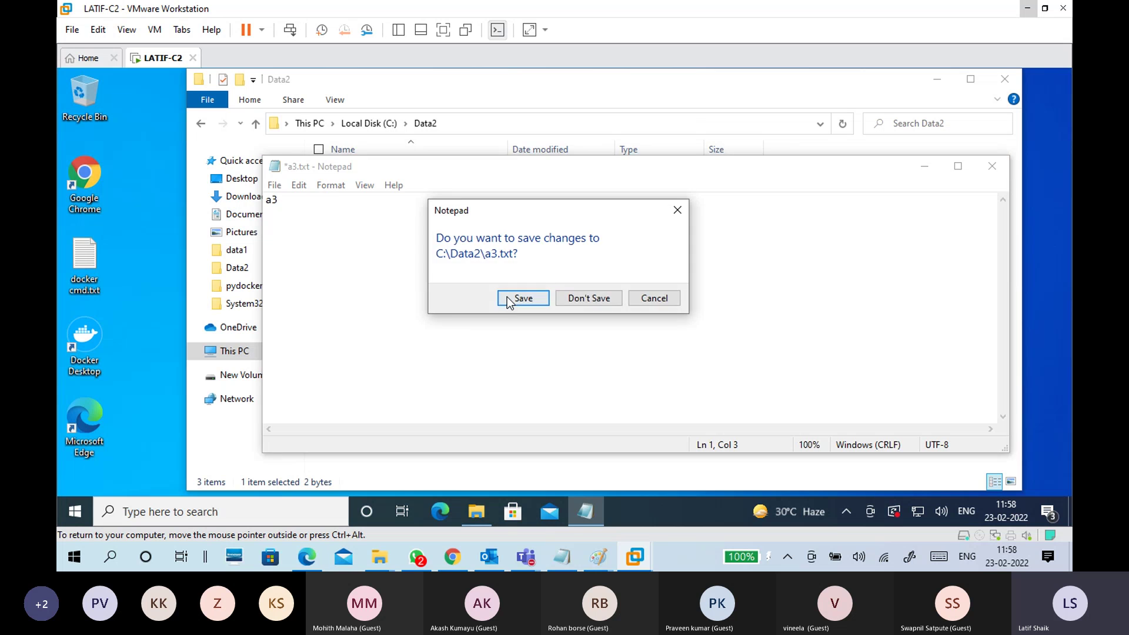
pyautogui.click(520, 301)
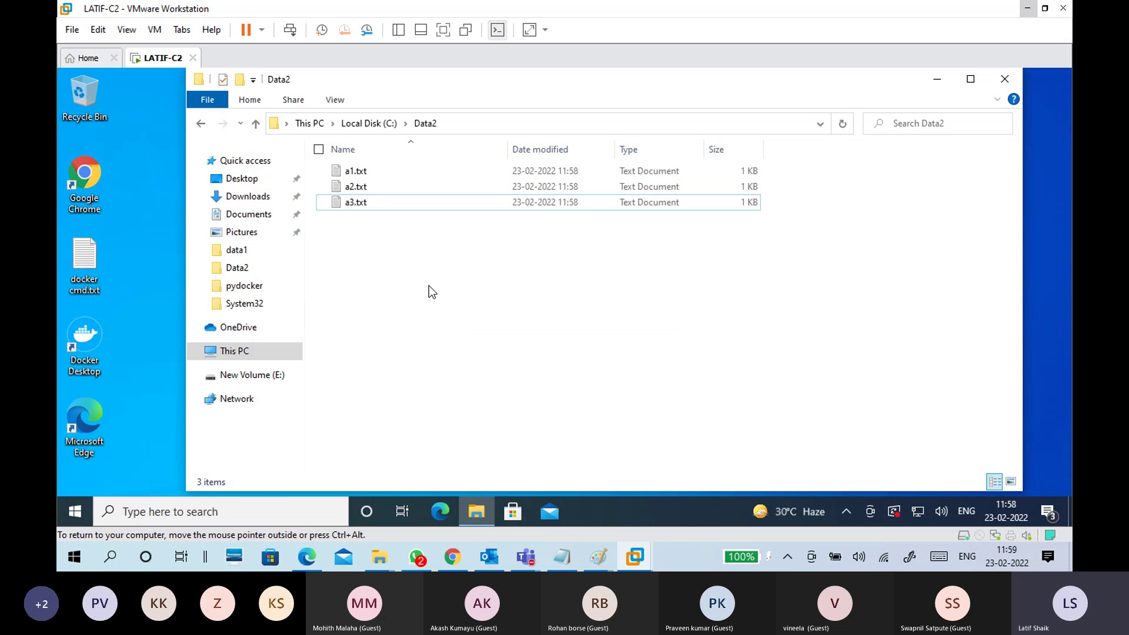
# Reopen the Data2 folder from Local Disk (C:) and add the Attributes column to its file list
pyautogui.click(382, 123)
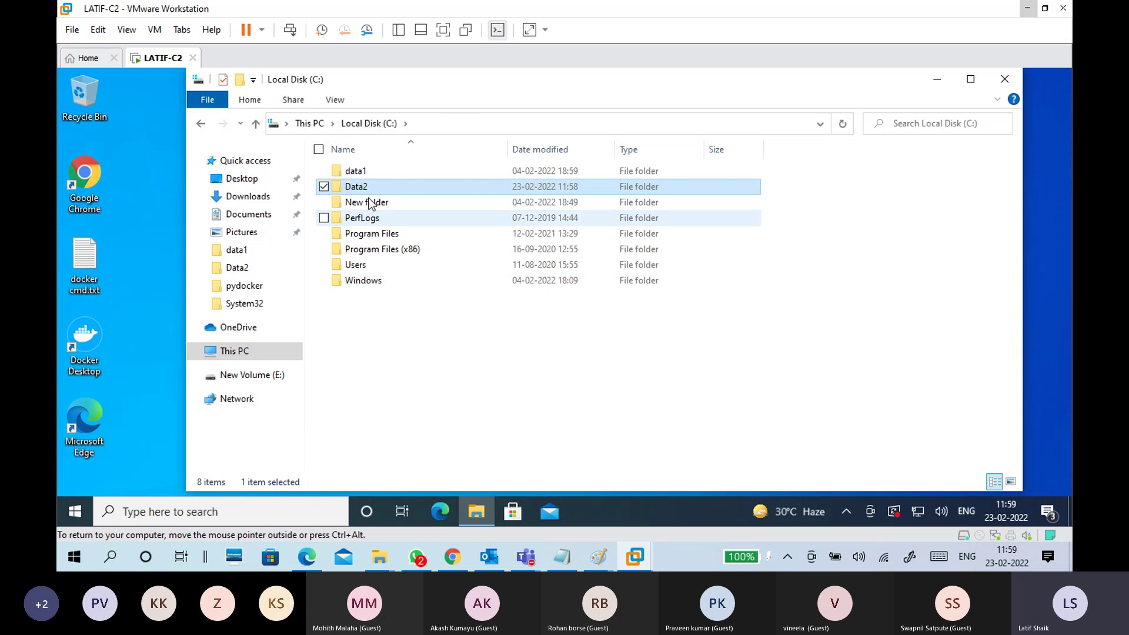
pyautogui.doubleClick(365, 185)
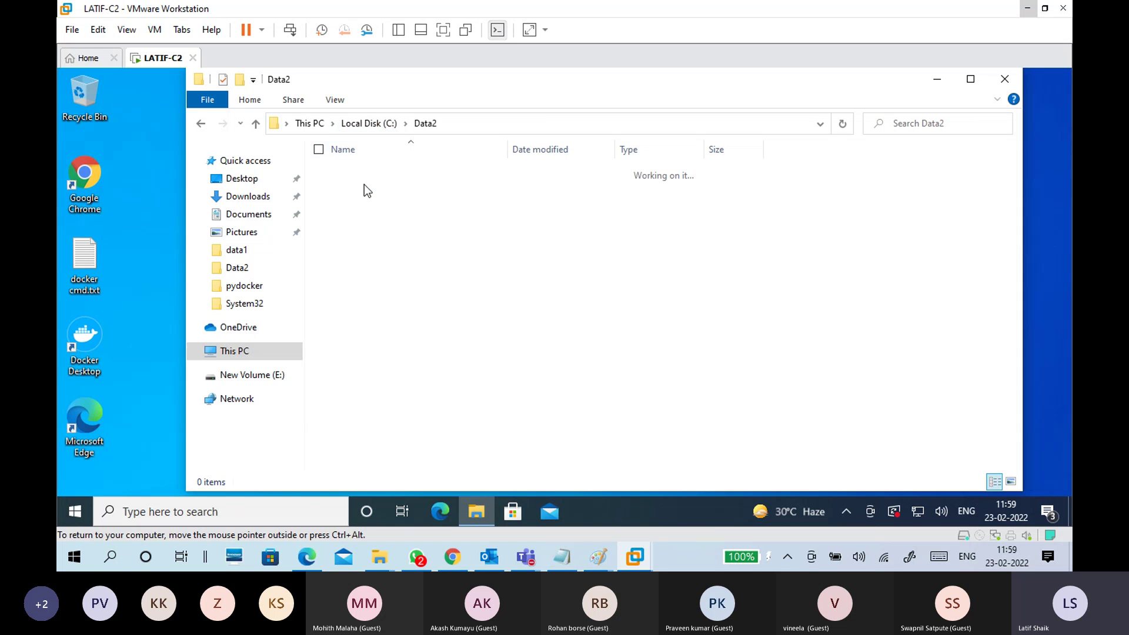
pyautogui.rightClick(789, 152)
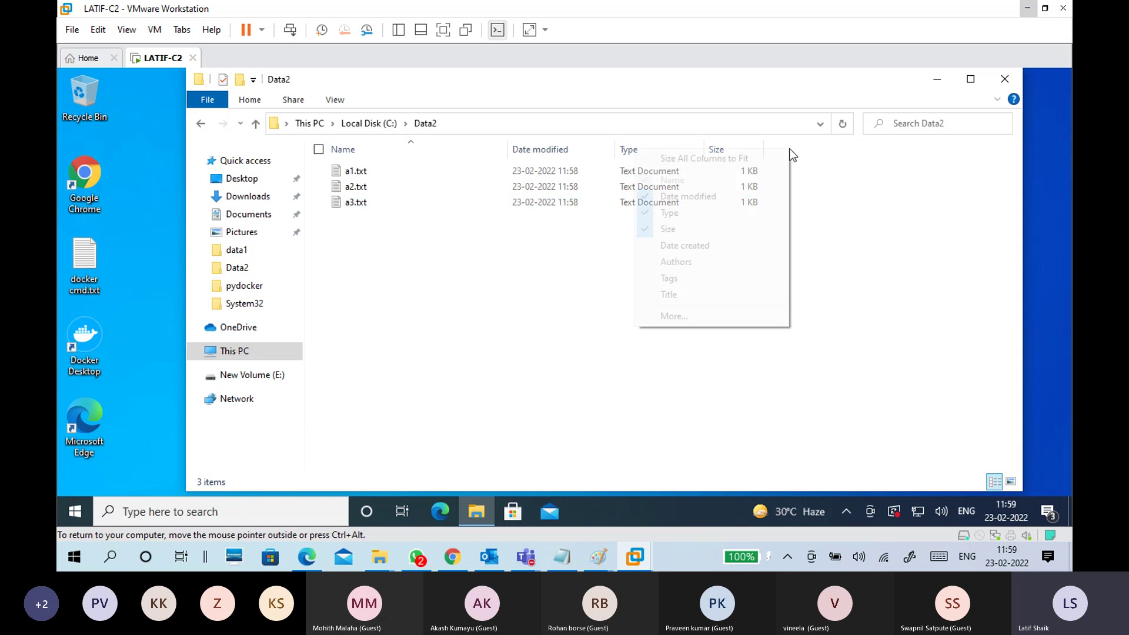
pyautogui.click(692, 321)
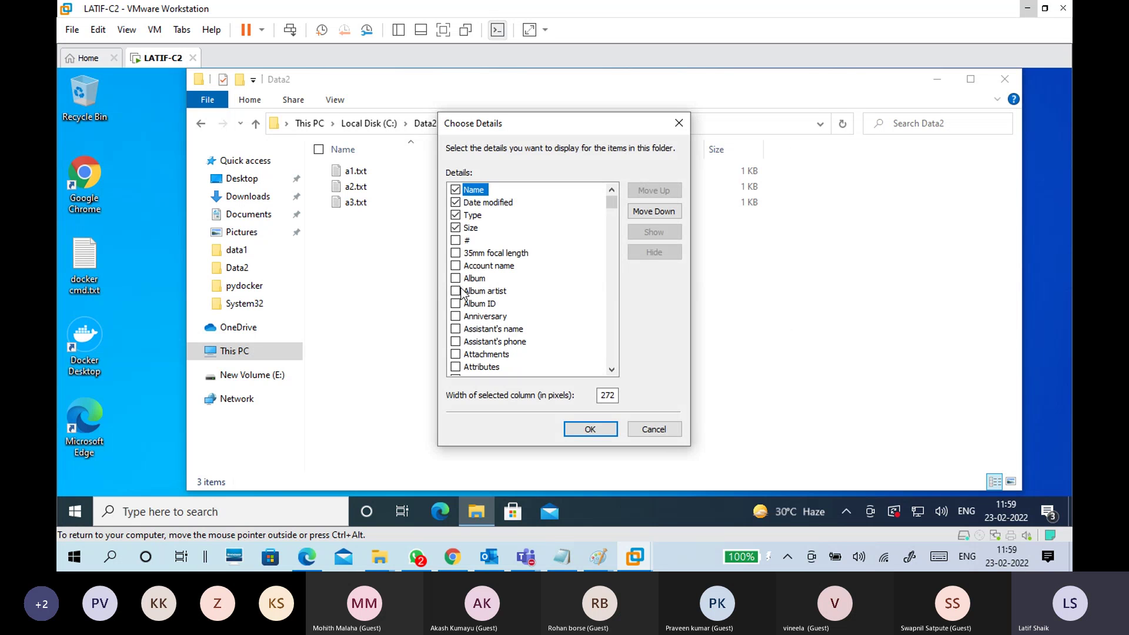
pyautogui.click(456, 367)
pyautogui.press('Return')
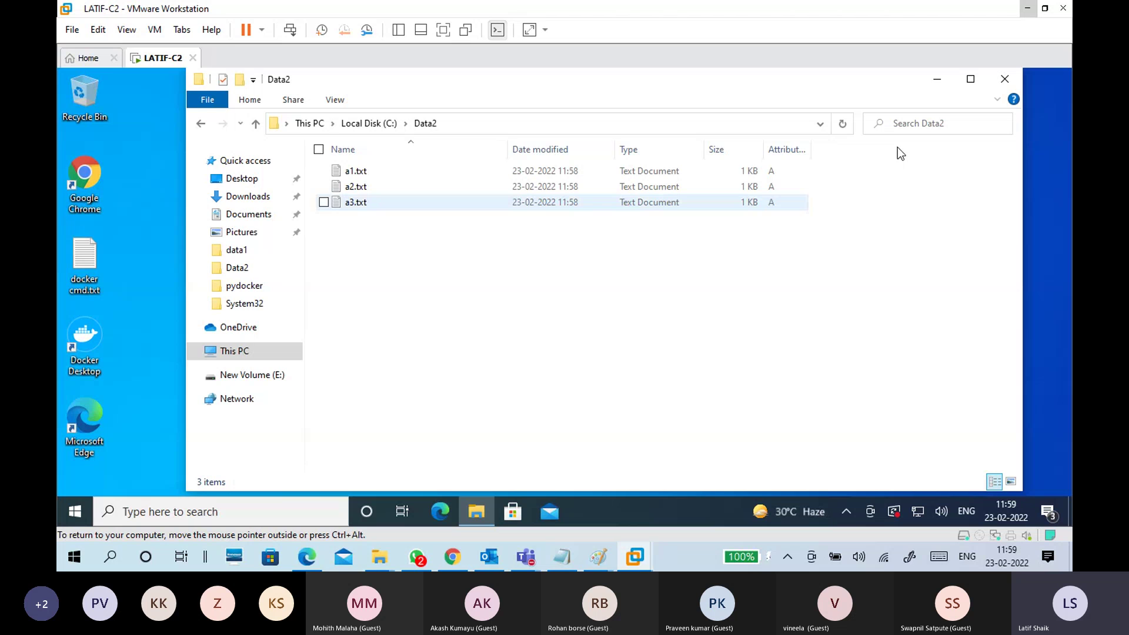
# Show the virtual machine's desktop, then find Control Panel, maximize it and open Backup and Restore (Windows 7)
pyautogui.press('super+d')
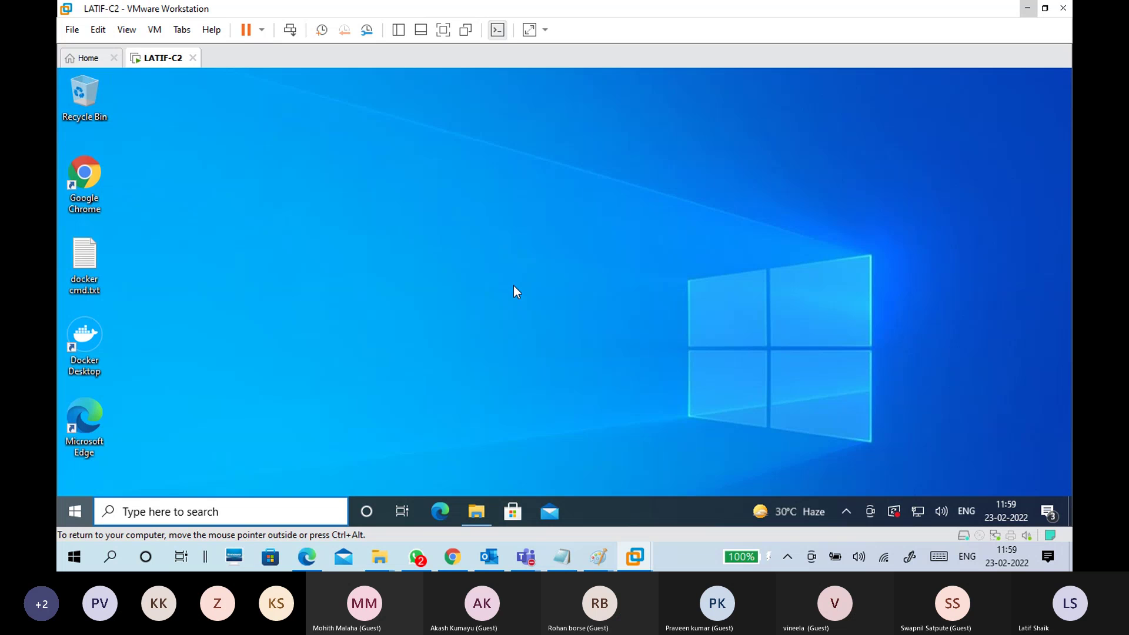
pyautogui.press('super')
pyautogui.press('super')
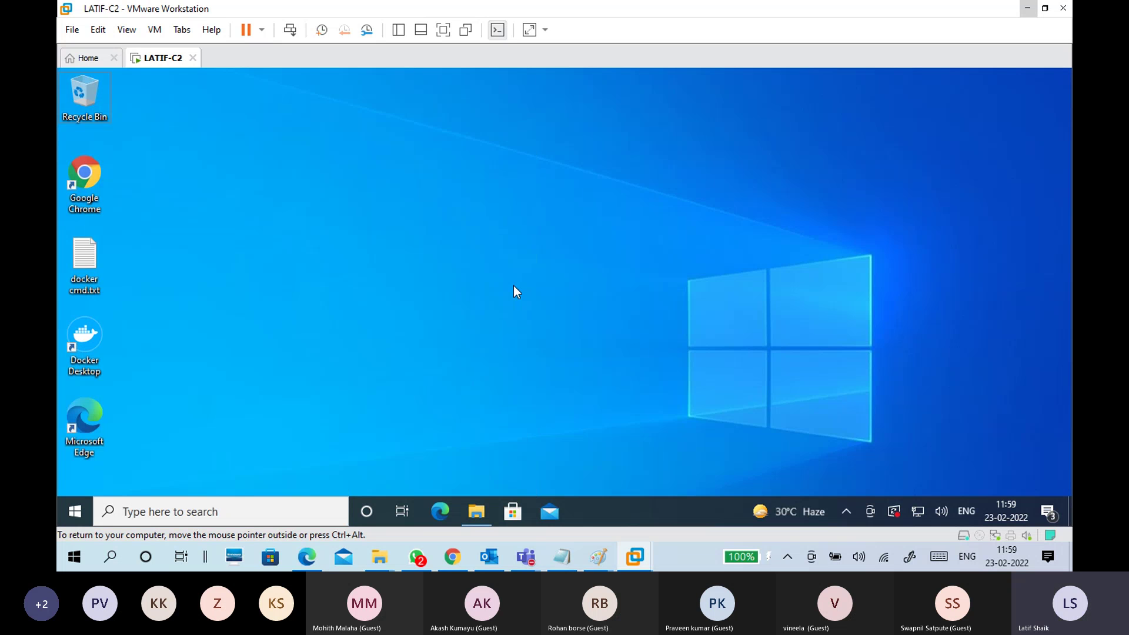
pyautogui.press('super')
pyautogui.write('c')
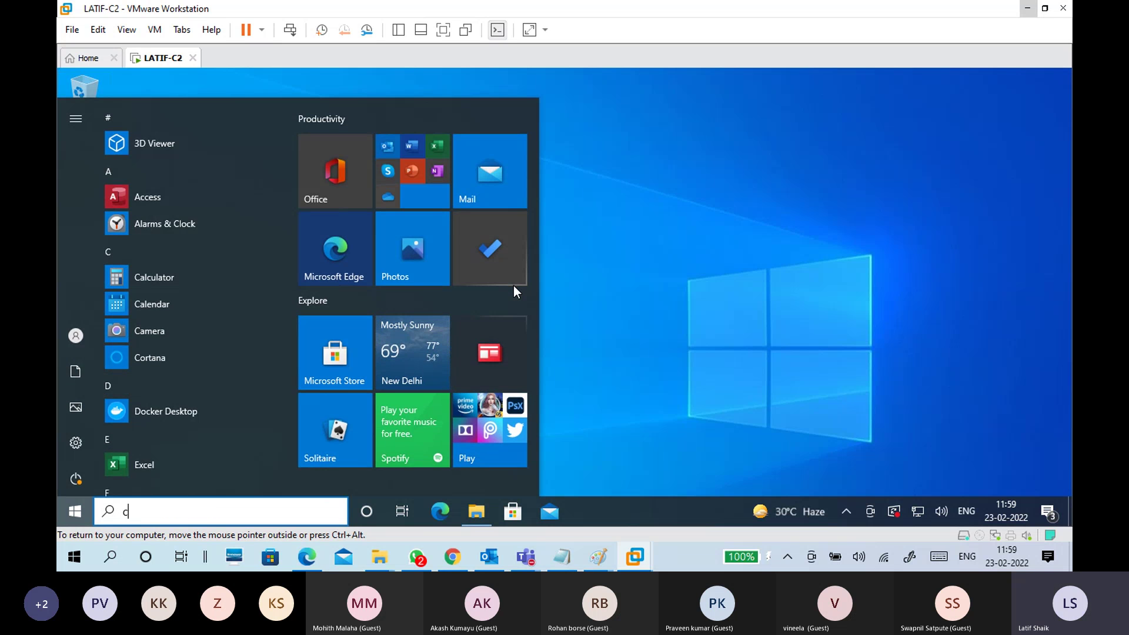
pyautogui.write('ontr')
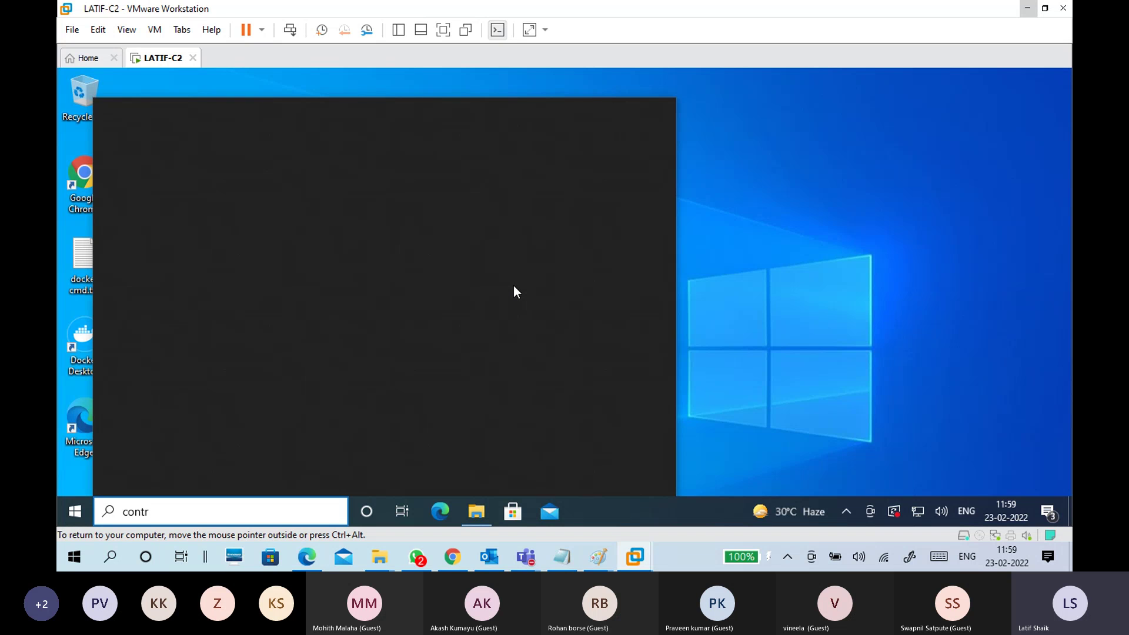
pyautogui.write('ol')
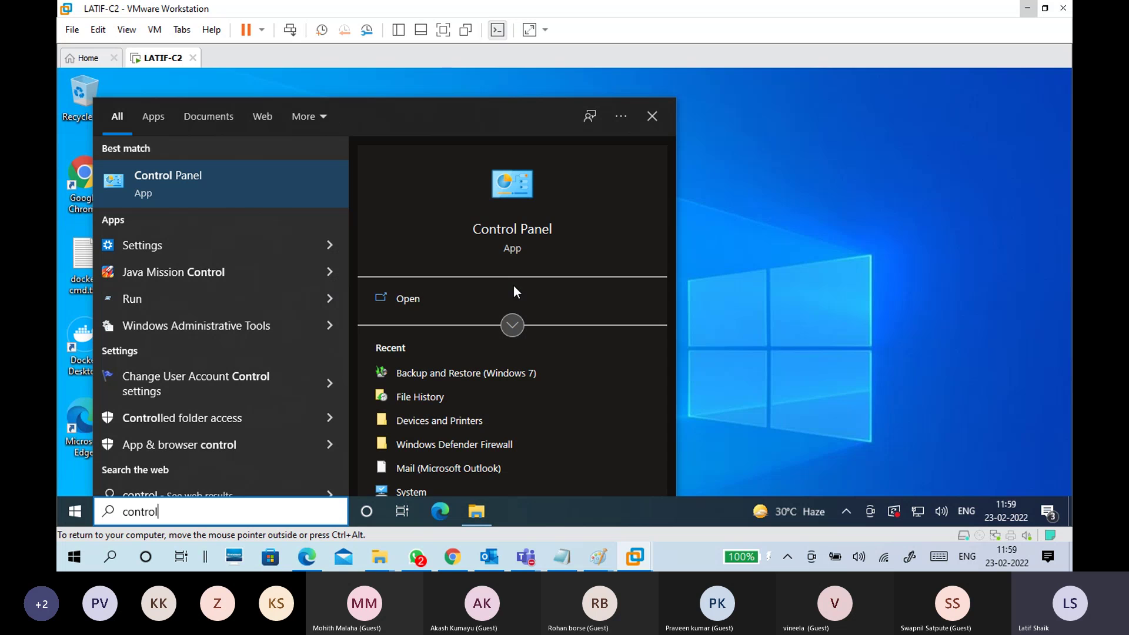
pyautogui.click(260, 184)
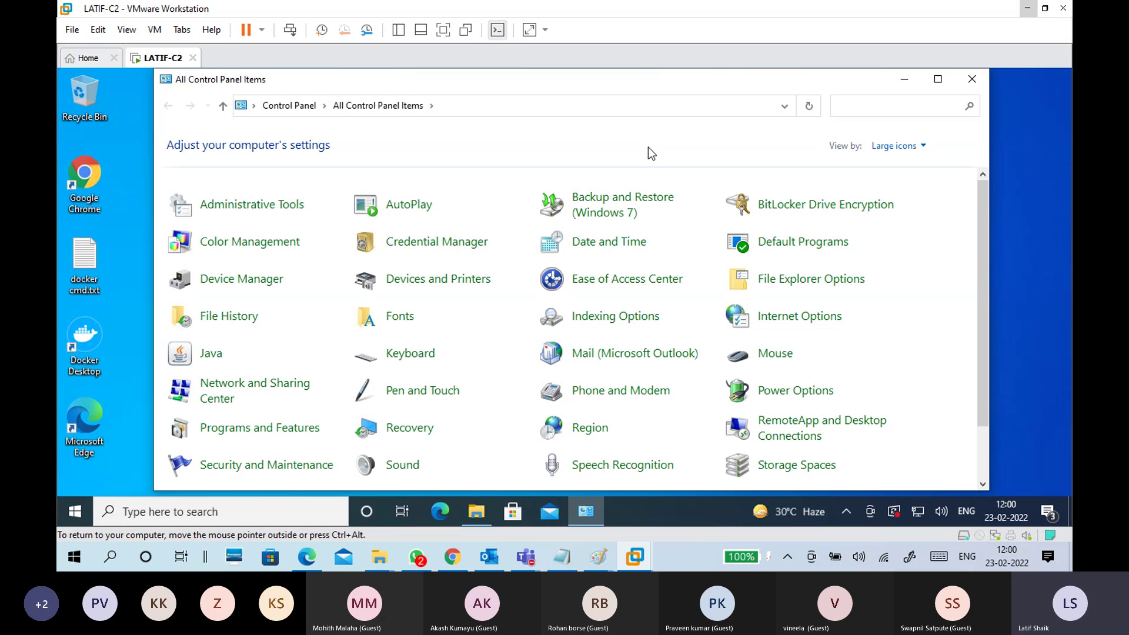
pyautogui.click(939, 82)
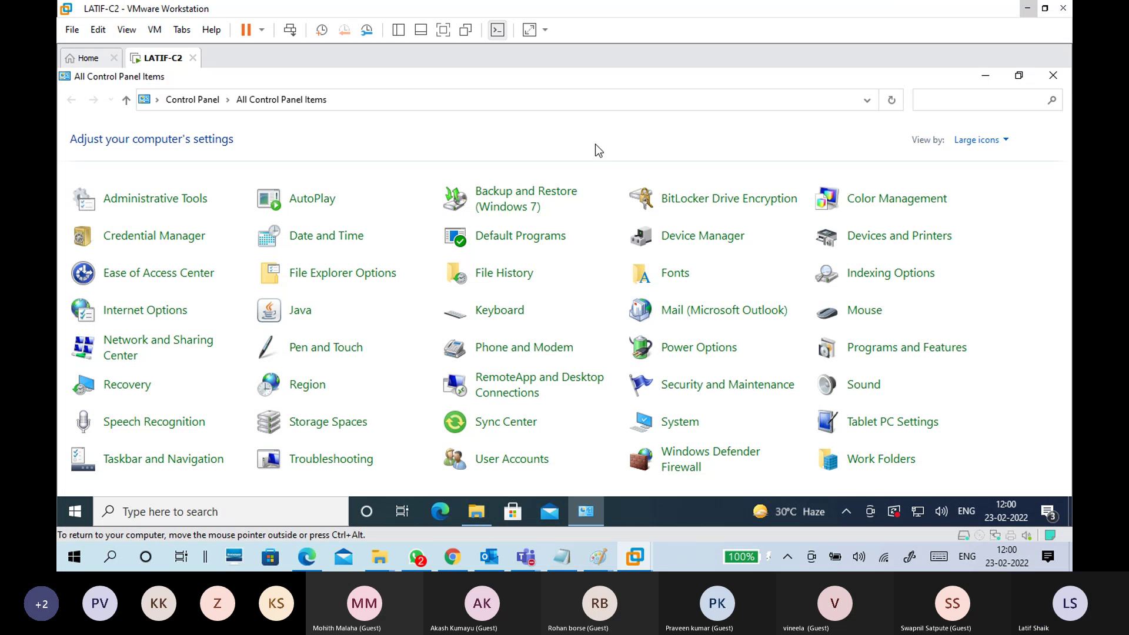
pyautogui.click(521, 201)
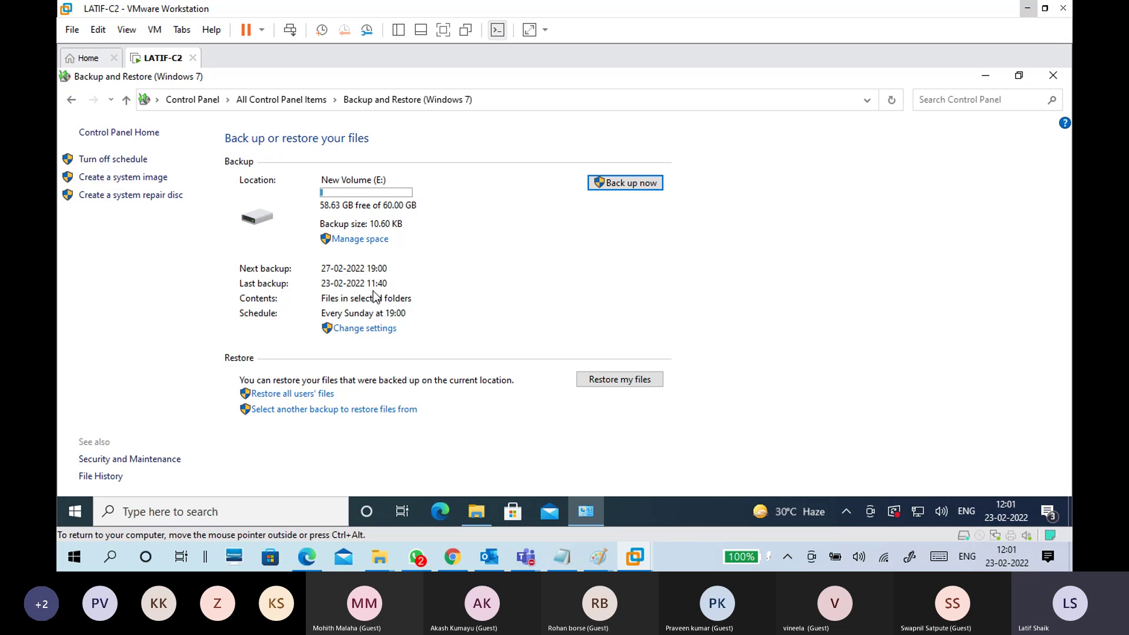
# Open the system repair disc dialog to examine its description and drive choice, then cancel it
pyautogui.click(166, 200)
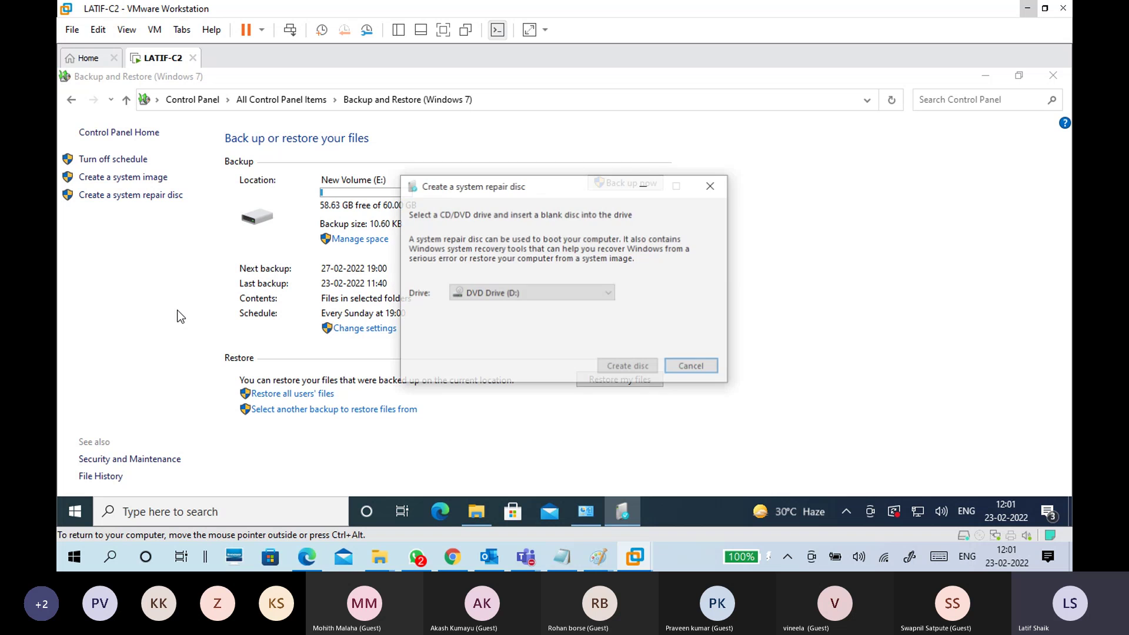
pyautogui.moveTo(521, 186); pyautogui.dragTo(465, 149)
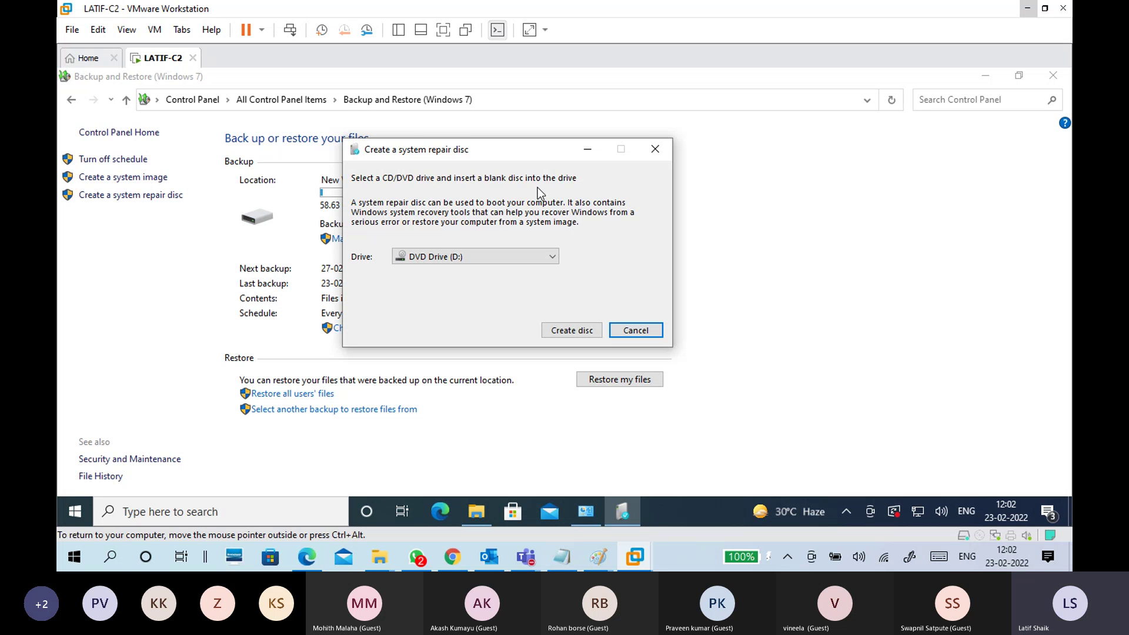
pyautogui.moveTo(515, 156); pyautogui.dragTo(541, 160)
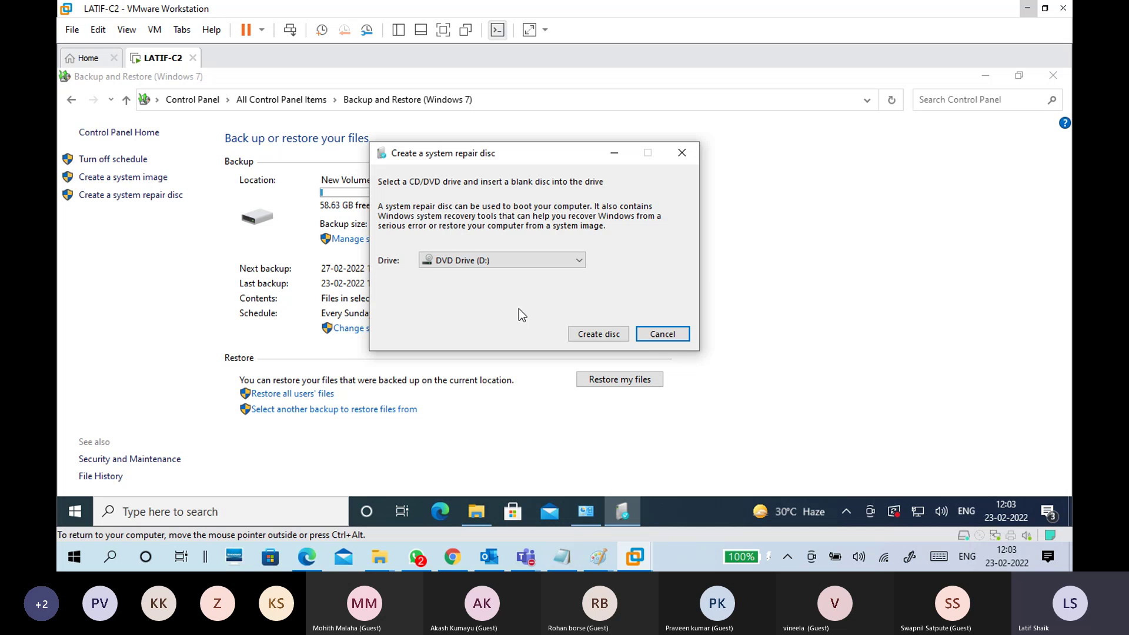
pyautogui.click(657, 334)
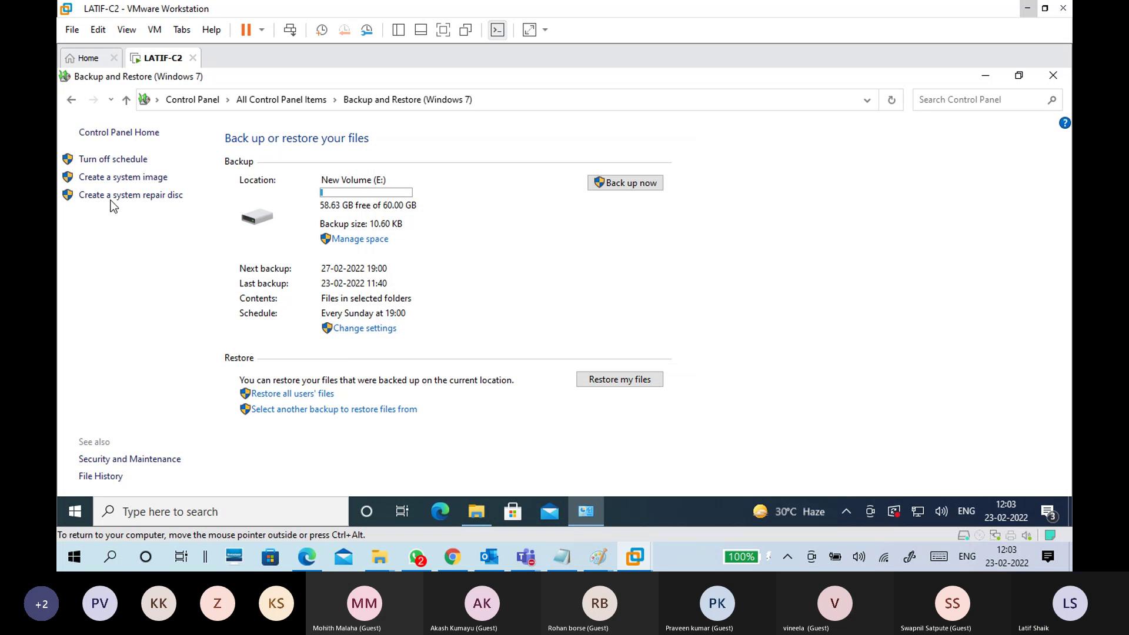
# Start creating a system image from Backup and Restore
pyautogui.click(110, 179)
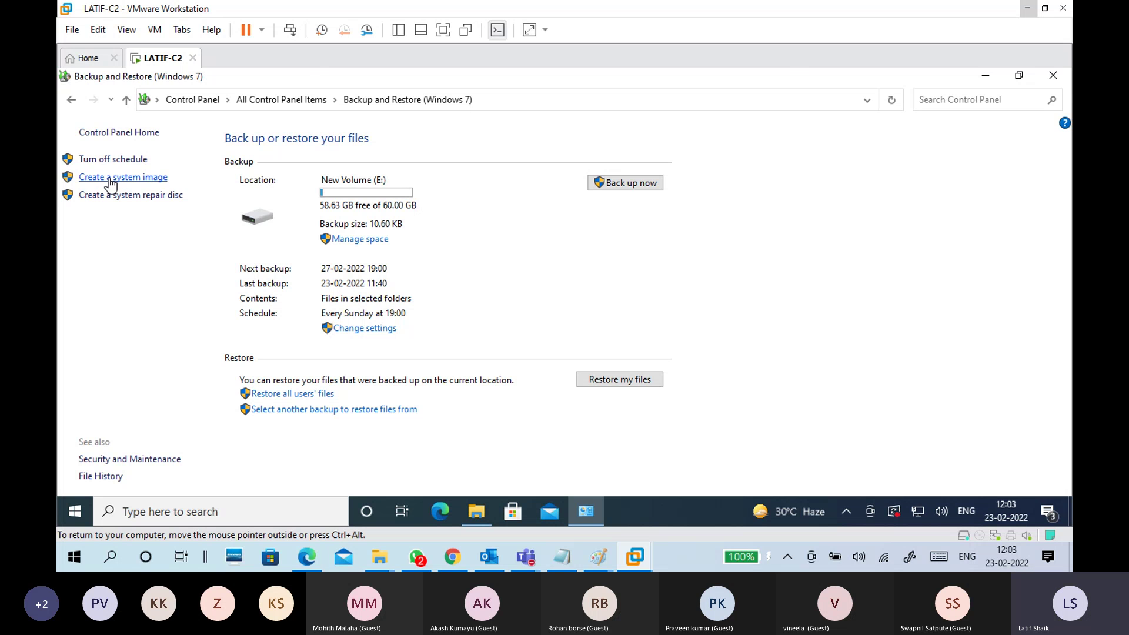
pyautogui.click(110, 178)
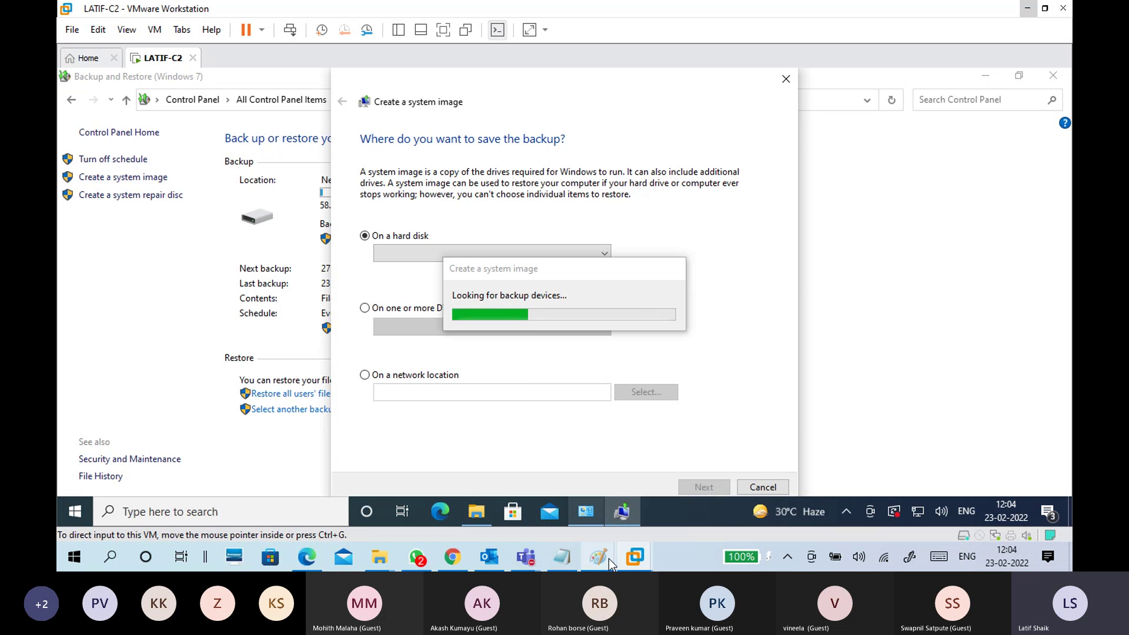
# Switch to the untitled Paint diagram and draw a wide rectangle with a brushed divider, handwritten c: and os labels, and a loose cross beside it
pyautogui.moveTo(608, 558)
pyautogui.click(635, 510)
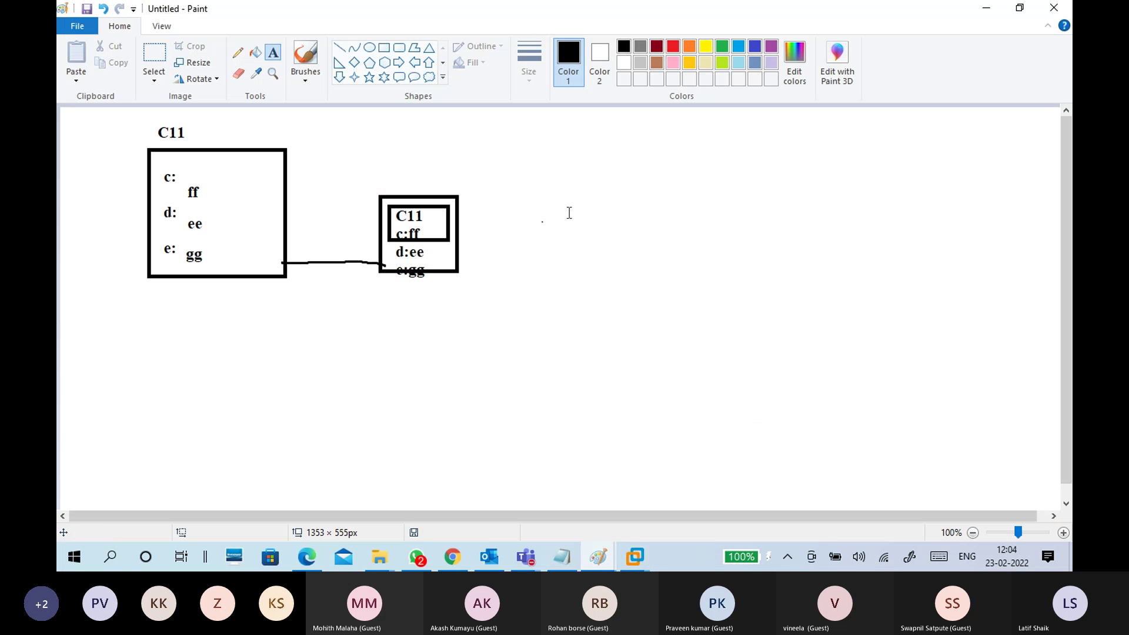
pyautogui.click(384, 48)
pyautogui.moveTo(641, 203)
pyautogui.mouseDown()
pyautogui.moveTo(713, 240)
pyautogui.moveTo(773, 237)
pyautogui.mouseUp()
pyautogui.click(307, 69)
pyautogui.click(228, 107)
pyautogui.moveTo(802, 203); pyautogui.dragTo(818, 237)
pyautogui.moveTo(684, 204)
pyautogui.mouseDown()
pyautogui.moveTo(690, 233)
pyautogui.moveTo(660, 220)
pyautogui.moveTo(675, 230)
pyautogui.mouseUp()
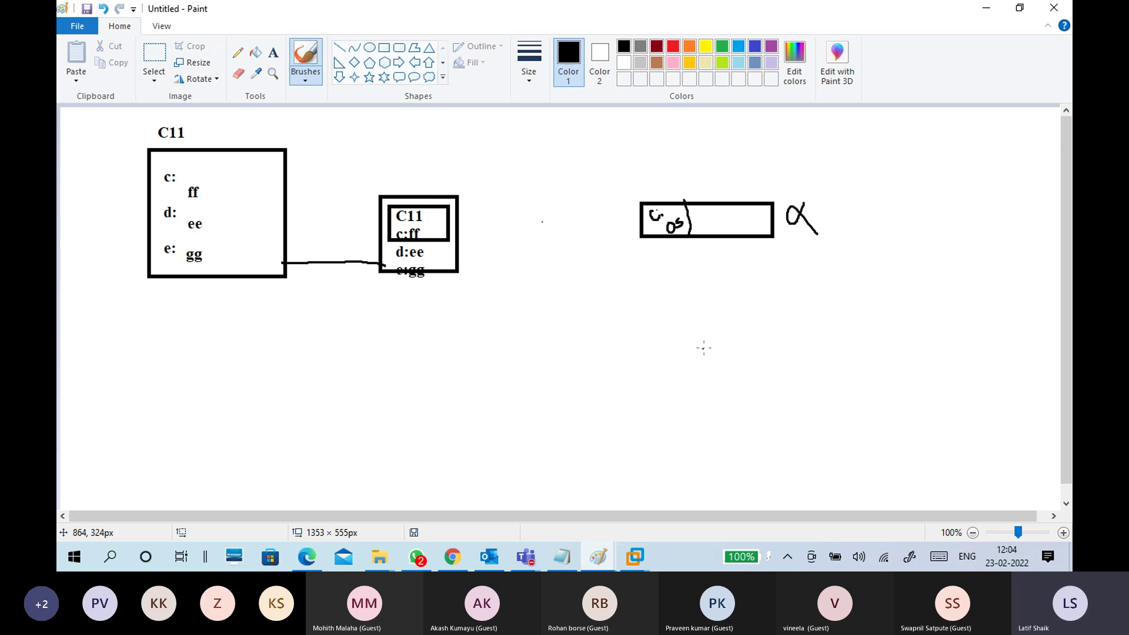
pyautogui.click(75, 557)
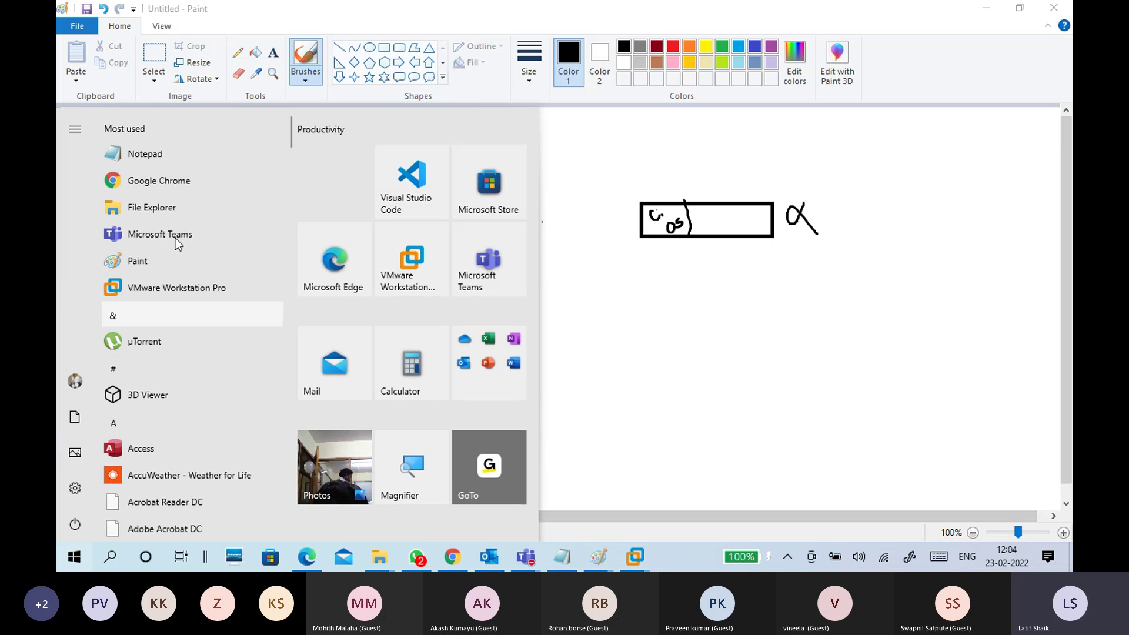
pyautogui.scroll(-10, 189, 483)
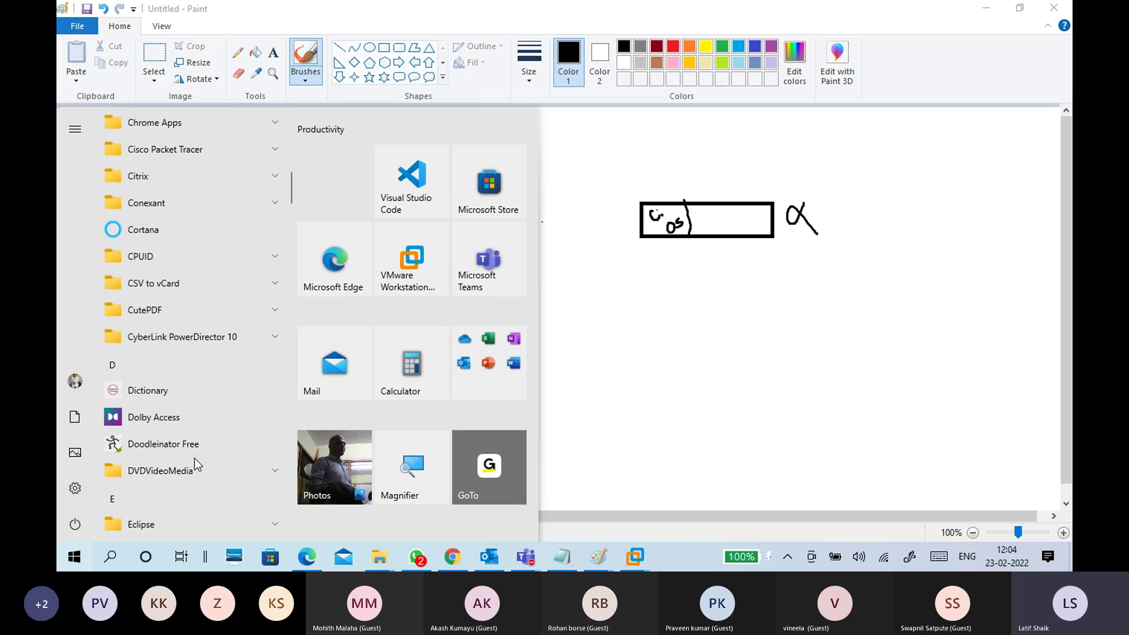
pyautogui.moveTo(73, 491)
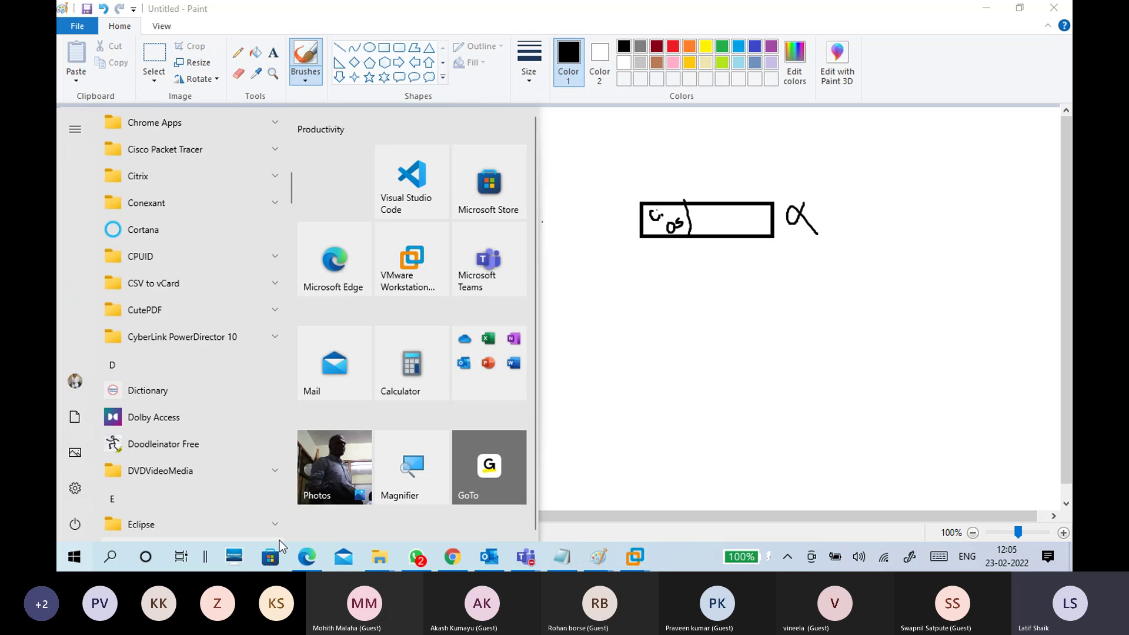
pyautogui.click(635, 307)
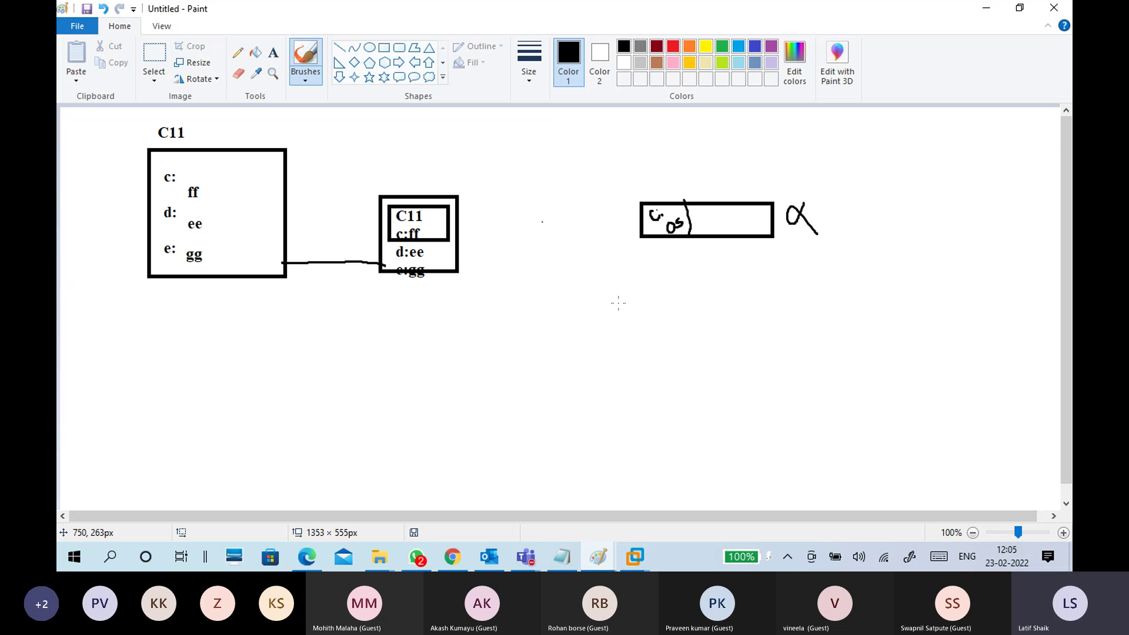
# Switch to File Explorer on the host, show This PC and collapse the Windows8_OS (C:) tree to view the drives
pyautogui.click(986, 8)
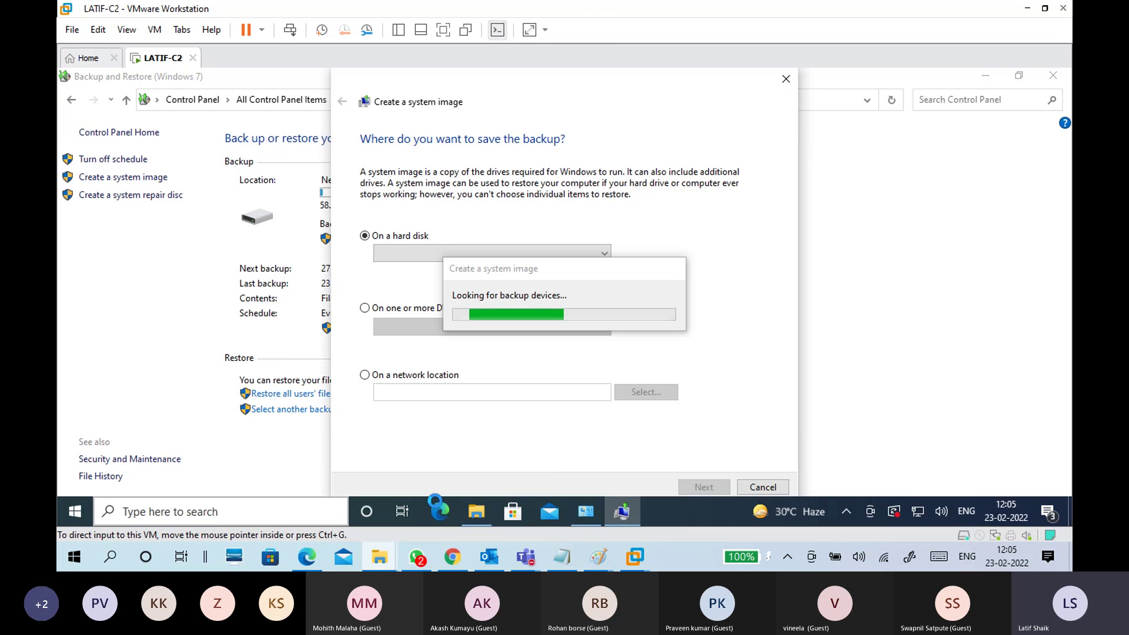
pyautogui.hotkey('alt', 'Tab')
pyautogui.click(180, 118)
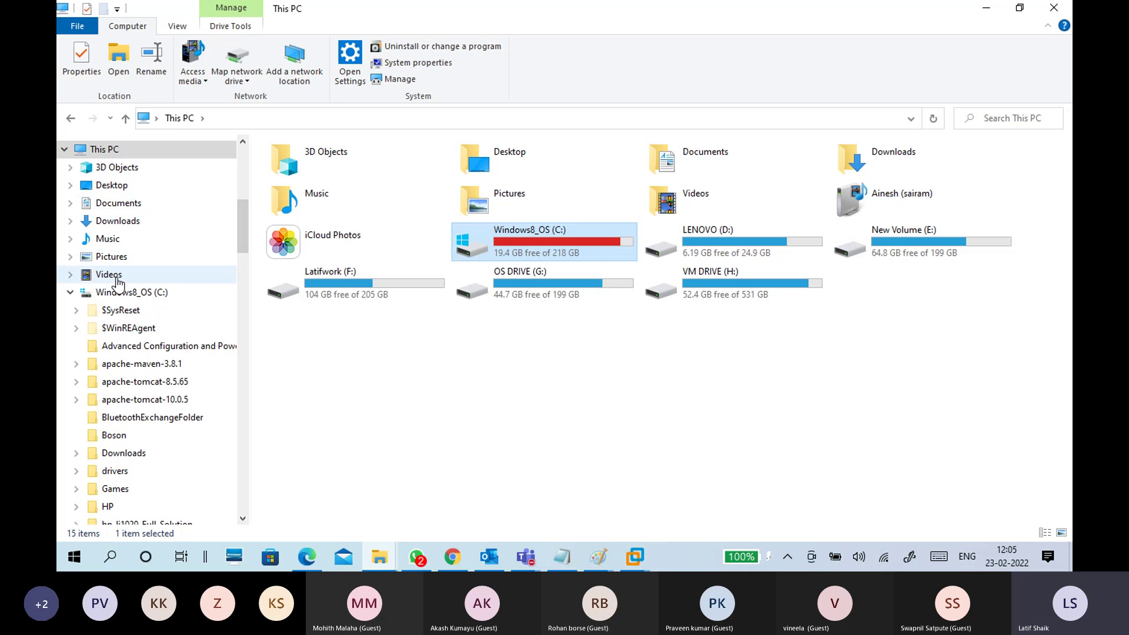
pyautogui.click(70, 292)
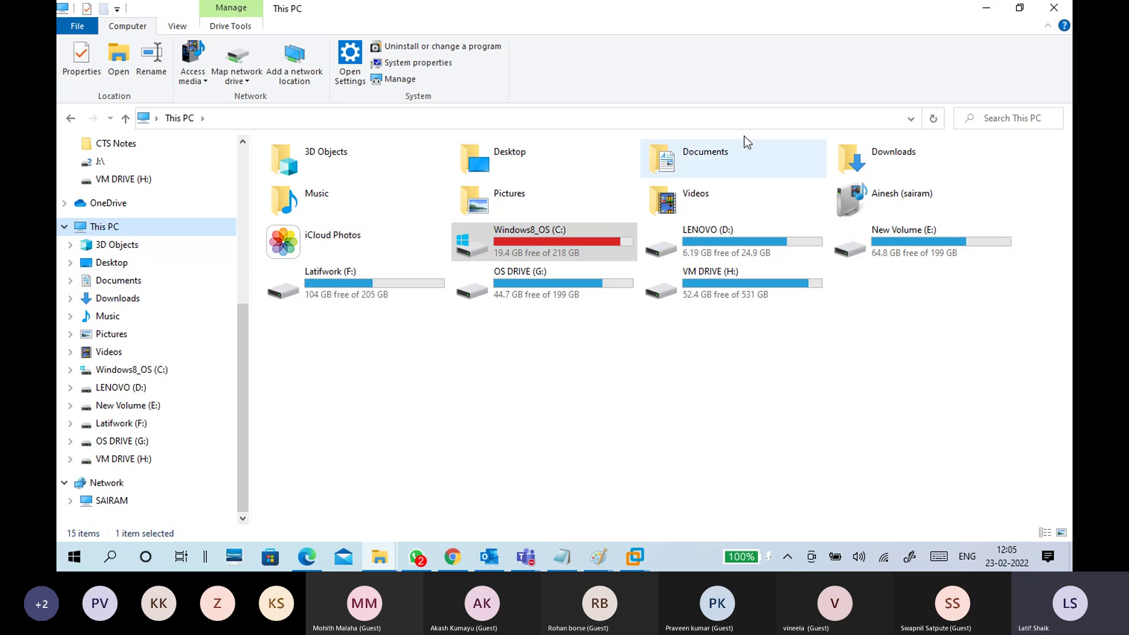
pyautogui.click(986, 9)
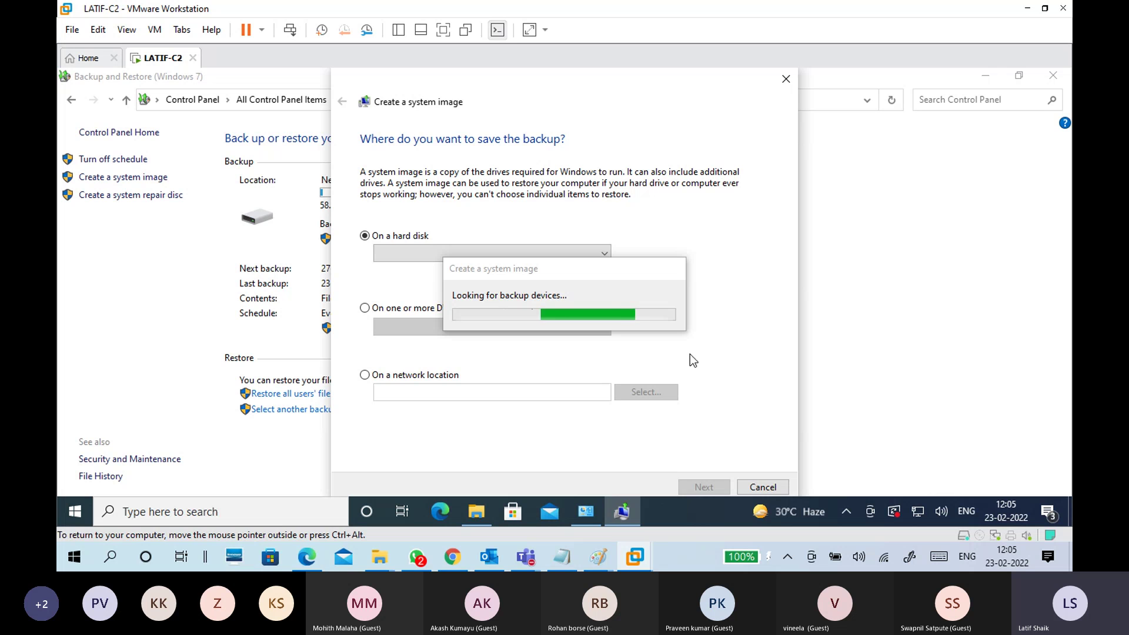
# Switch to the untitled Paint diagram, handwrite App, Setting and User below the rectangle, circle the list, and draw an arrow to a ticked nested box
pyautogui.moveTo(598, 562)
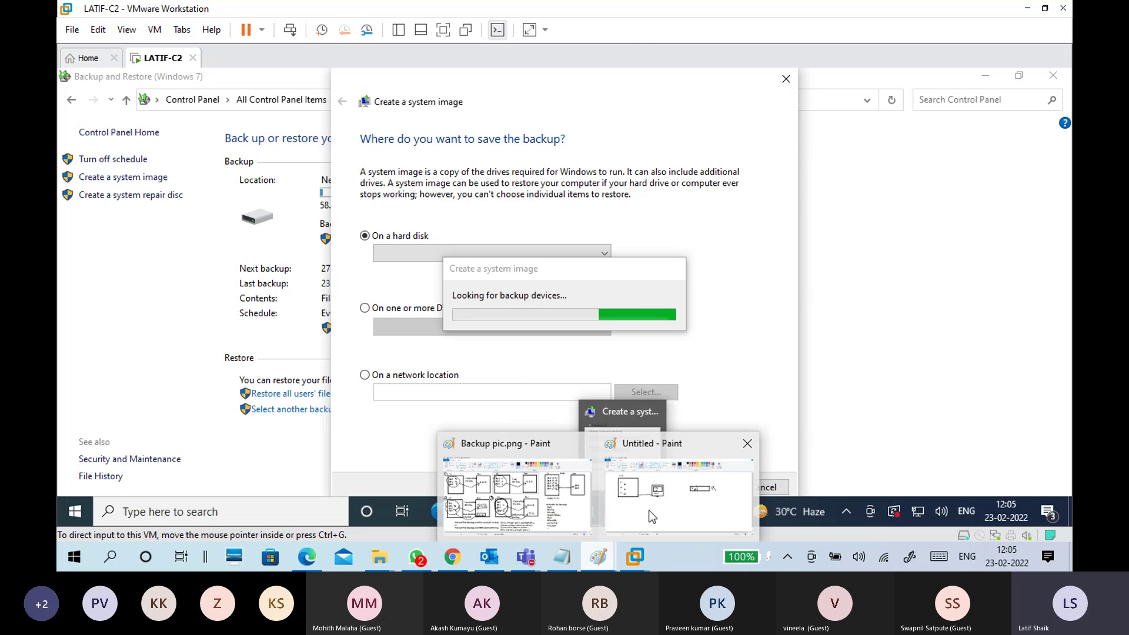
pyautogui.click(653, 497)
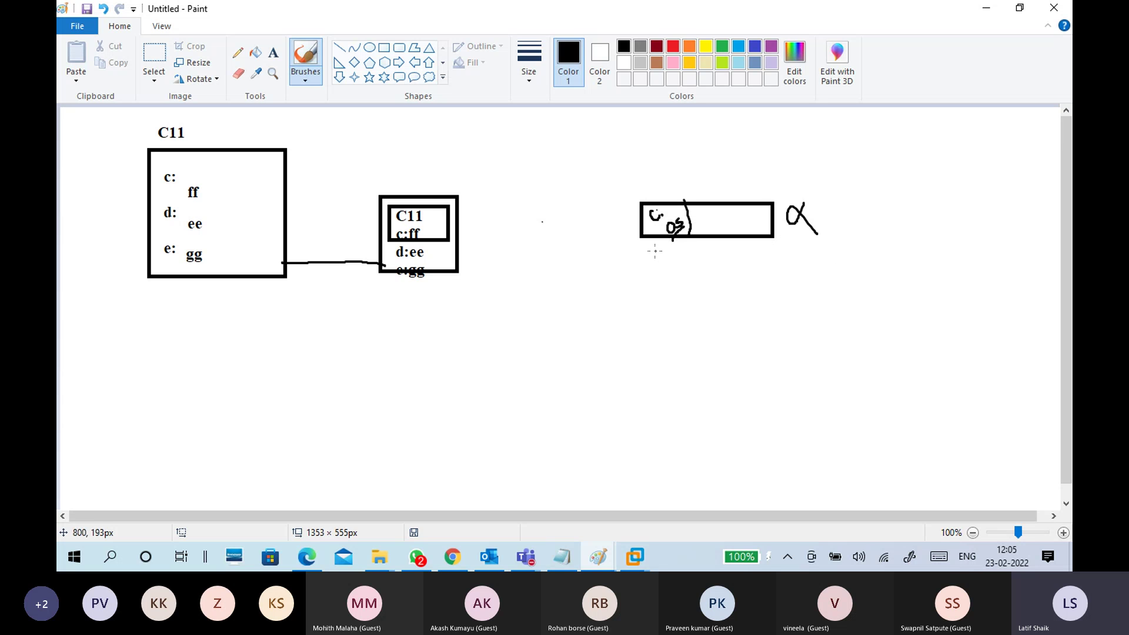
pyautogui.moveTo(653, 254)
pyautogui.mouseDown()
pyautogui.moveTo(665, 263)
pyautogui.moveTo(672, 239)
pyautogui.mouseUp()
pyautogui.moveTo(657, 299)
pyautogui.mouseDown()
pyautogui.moveTo(682, 271)
pyautogui.moveTo(685, 291)
pyautogui.moveTo(701, 272)
pyautogui.moveTo(709, 298)
pyautogui.mouseUp()
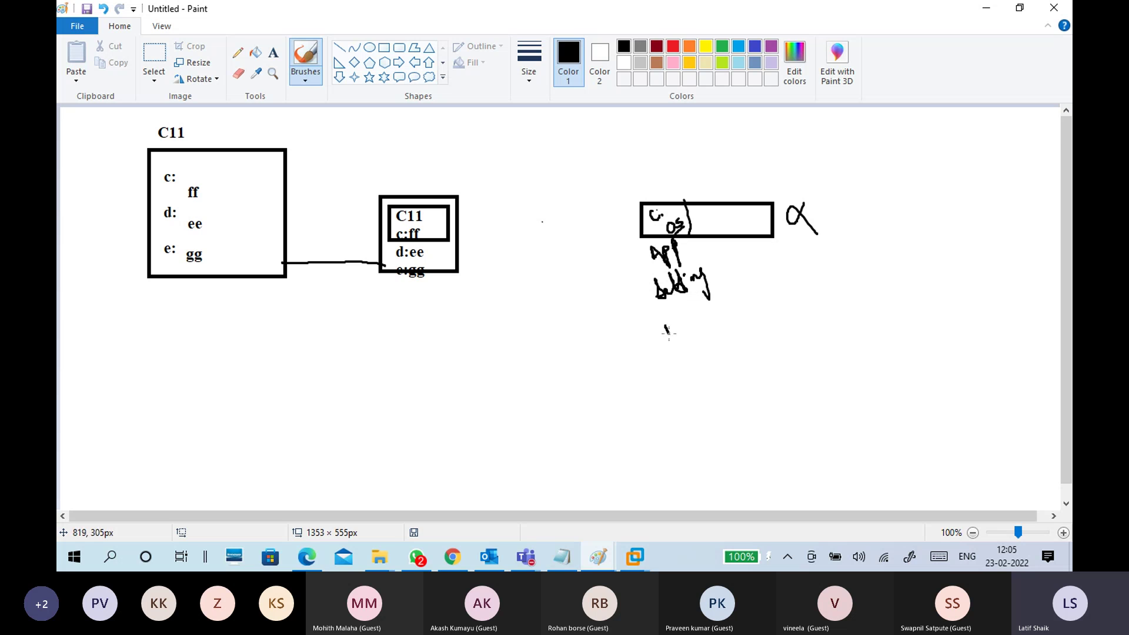
pyautogui.moveTo(692, 348)
pyautogui.mouseDown()
pyautogui.moveTo(667, 351)
pyautogui.moveTo(699, 332)
pyautogui.moveTo(717, 232)
pyautogui.moveTo(685, 194)
pyautogui.moveTo(612, 227)
pyautogui.moveTo(647, 353)
pyautogui.moveTo(693, 368)
pyautogui.moveTo(725, 343)
pyautogui.moveTo(725, 327)
pyautogui.moveTo(828, 321)
pyautogui.moveTo(814, 337)
pyautogui.mouseUp()
pyautogui.moveTo(881, 282)
pyautogui.mouseDown()
pyautogui.moveTo(833, 284)
pyautogui.moveTo(885, 351)
pyautogui.moveTo(892, 275)
pyautogui.moveTo(860, 289)
pyautogui.mouseUp()
pyautogui.moveTo(854, 331)
pyautogui.mouseDown()
pyautogui.moveTo(884, 297)
pyautogui.moveTo(848, 320)
pyautogui.mouseUp()
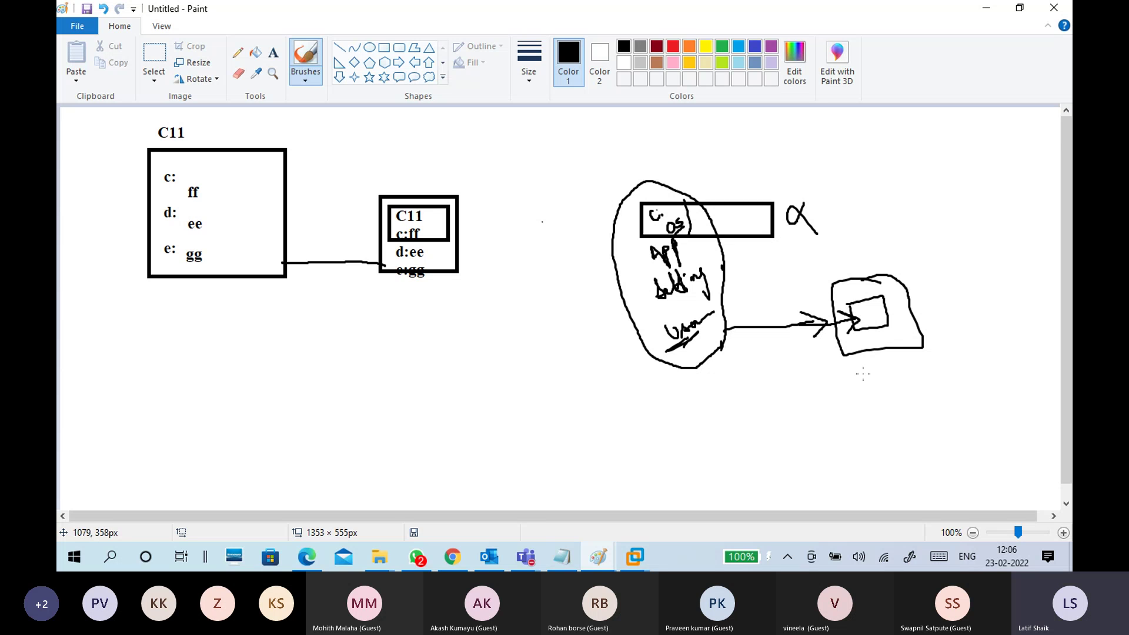
pyautogui.moveTo(924, 292); pyautogui.dragTo(939, 271)
# Strike through the c: drive rectangle with red brush strokes and draw a green rectangle of about 215 × 55 px below the circled list
pyautogui.click(673, 46)
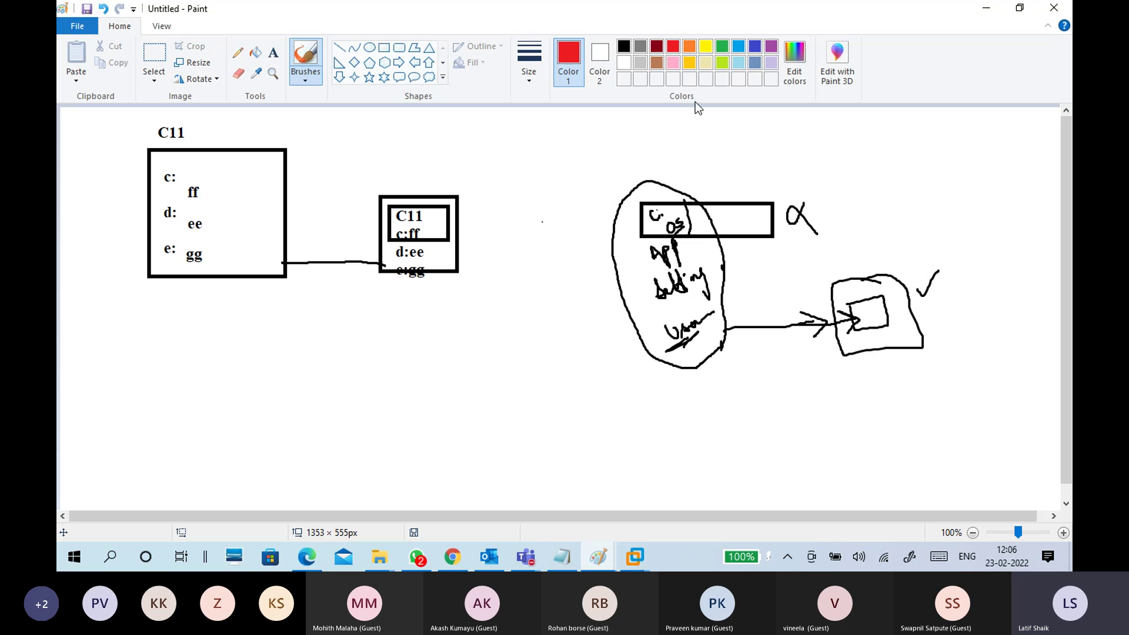
pyautogui.moveTo(830, 201)
pyautogui.mouseDown()
pyautogui.moveTo(570, 229)
pyautogui.moveTo(603, 223)
pyautogui.moveTo(599, 237)
pyautogui.moveTo(840, 212)
pyautogui.mouseUp()
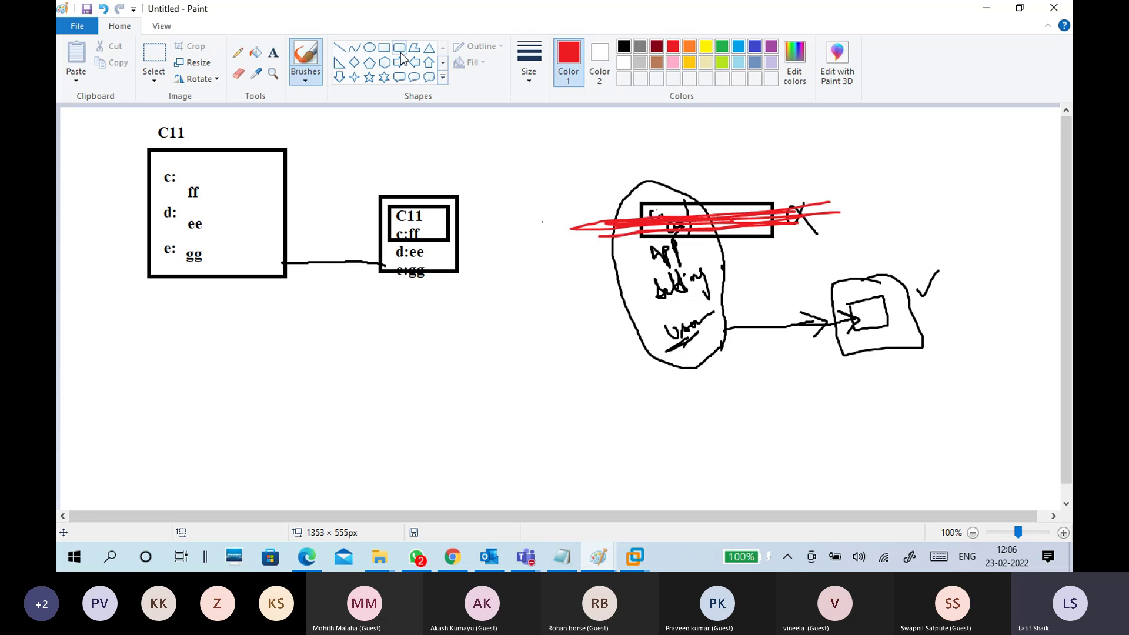
pyautogui.click(384, 47)
pyautogui.moveTo(617, 398); pyautogui.dragTo(779, 438)
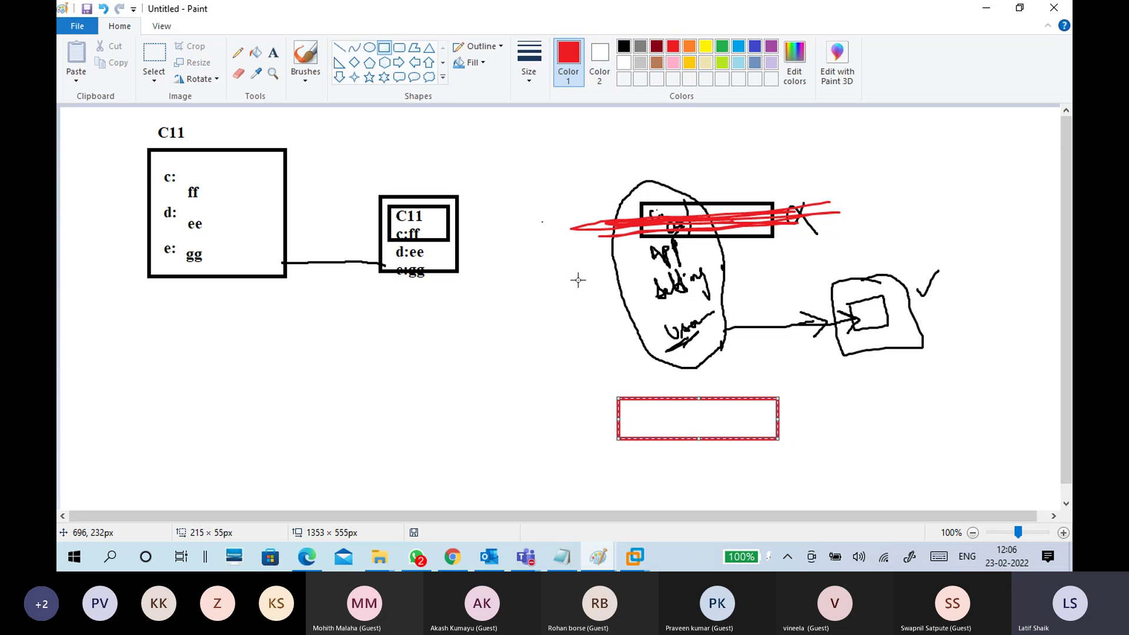
pyautogui.click(623, 47)
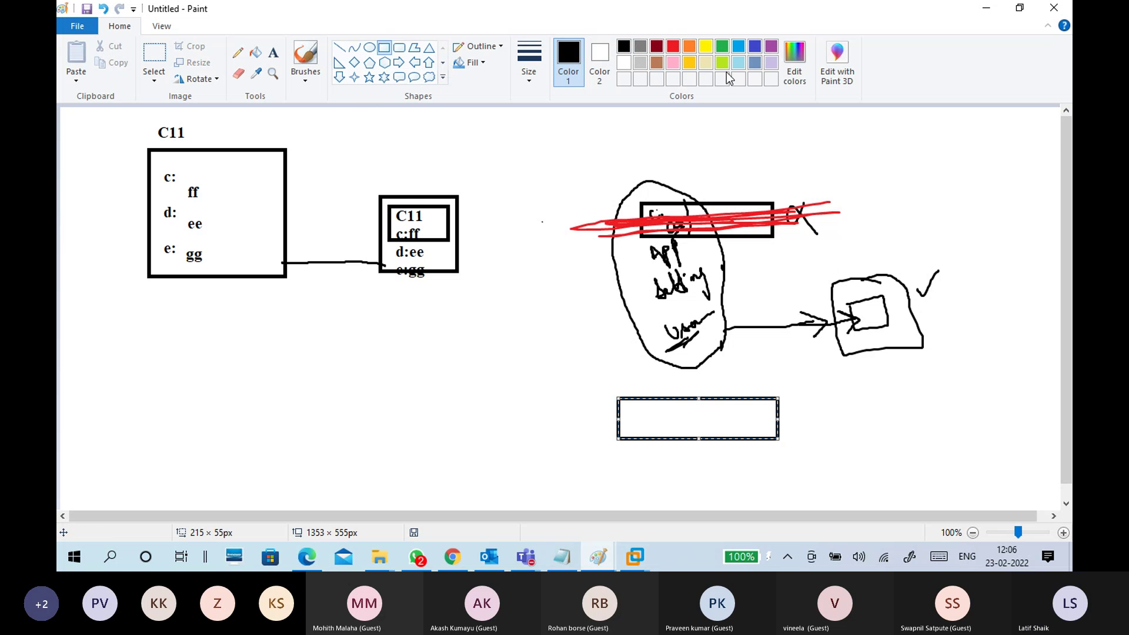
pyautogui.click(724, 47)
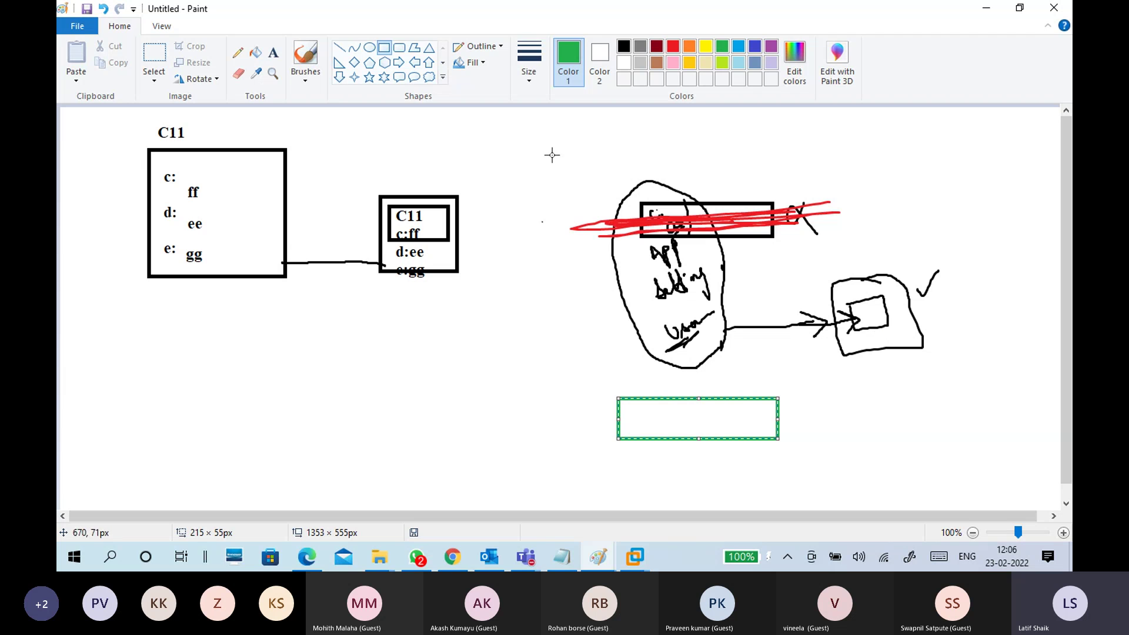
# Brush green arrows from the nested box and the circled list into the green rectangle, loop the list in green, and add a divider
pyautogui.click(305, 80)
pyautogui.click(221, 105)
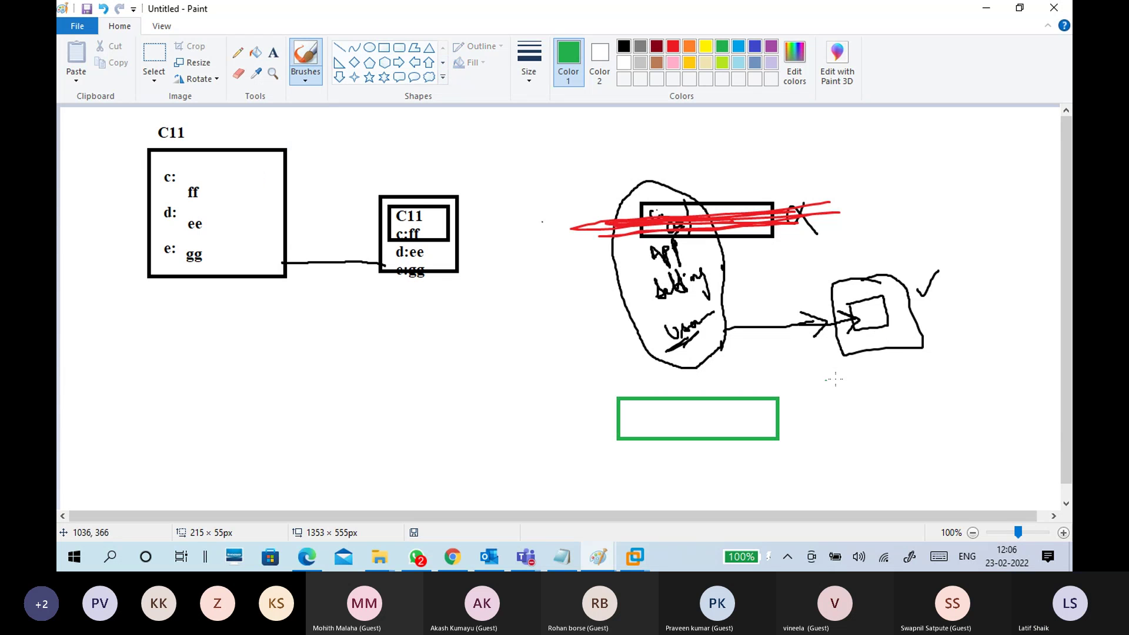
pyautogui.moveTo(862, 323)
pyautogui.mouseDown()
pyautogui.moveTo(874, 336)
pyautogui.moveTo(870, 399)
pyautogui.moveTo(753, 416)
pyautogui.moveTo(771, 424)
pyautogui.mouseUp()
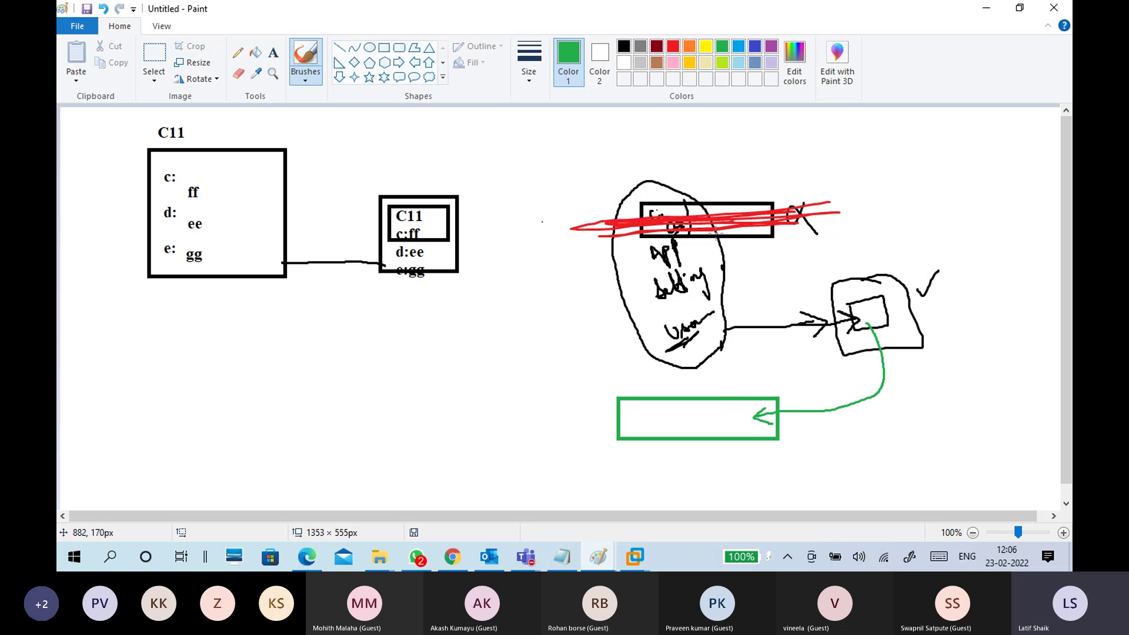
pyautogui.moveTo(684, 199)
pyautogui.mouseDown()
pyautogui.moveTo(597, 287)
pyautogui.moveTo(719, 375)
pyautogui.moveTo(662, 376)
pyautogui.moveTo(683, 443)
pyautogui.mouseUp()
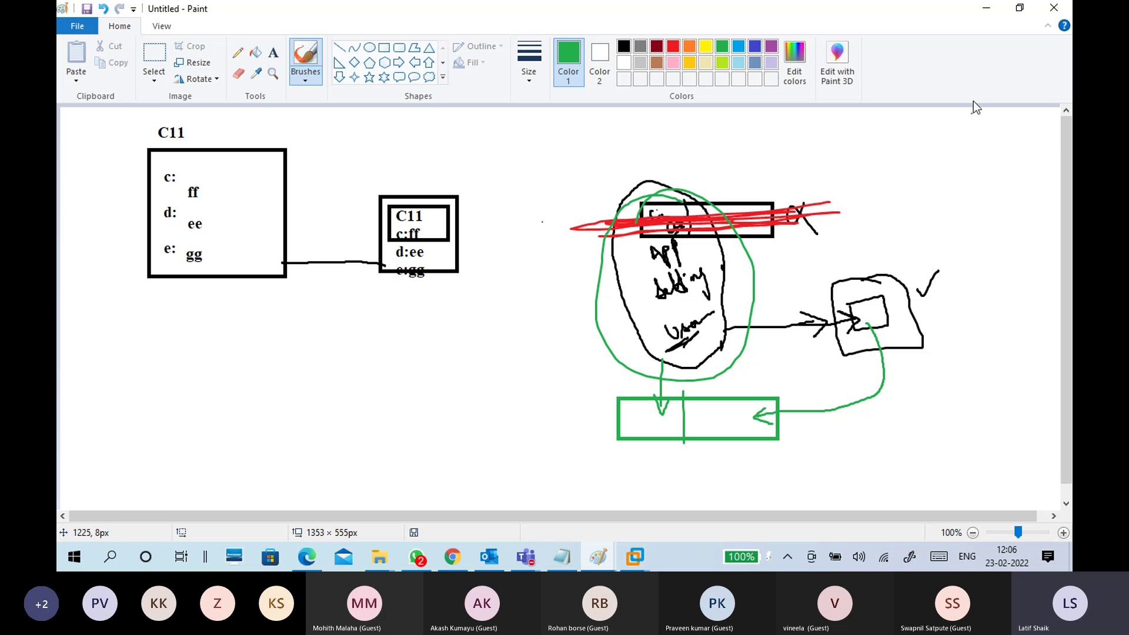
# Return to the virtual machine and cancel the system image wizard and the system repair disc dialog
pyautogui.click(984, 8)
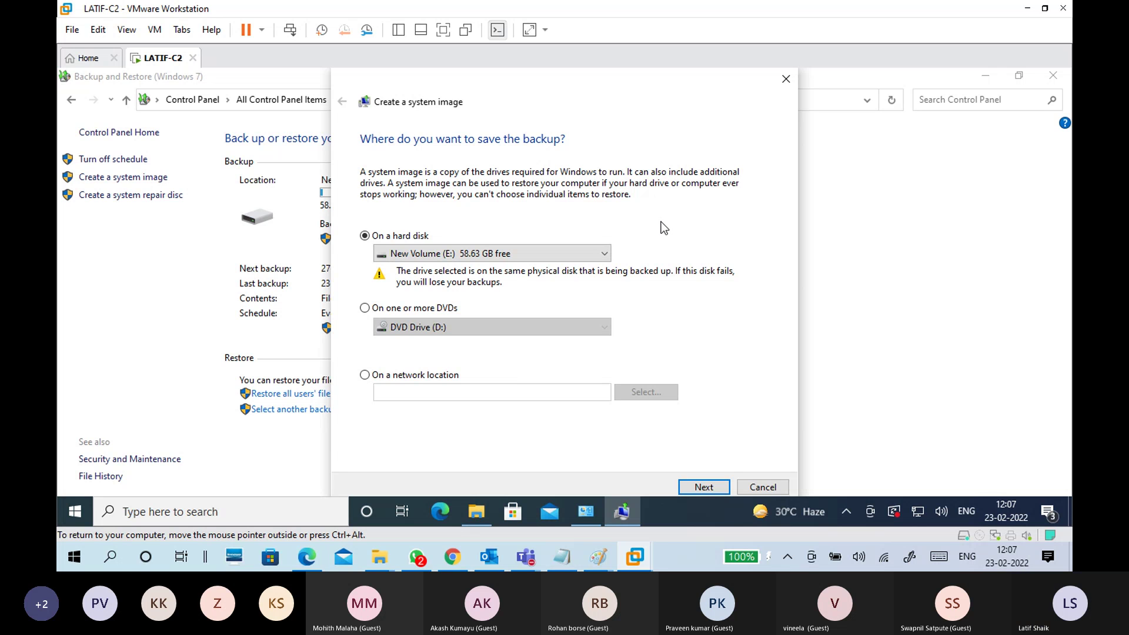
pyautogui.click(769, 487)
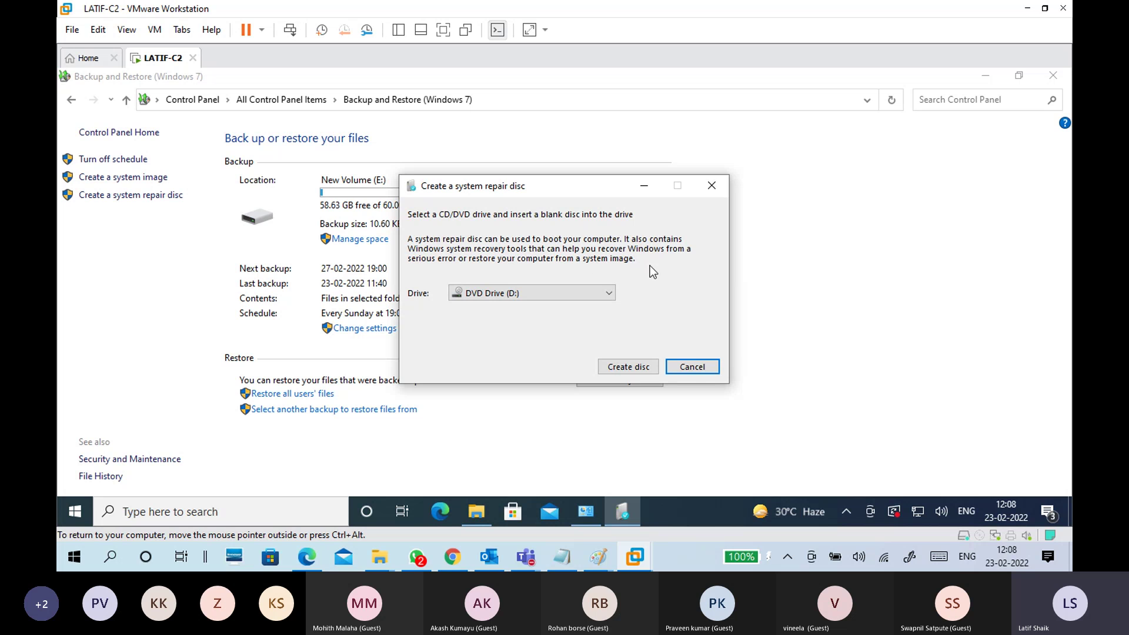
pyautogui.click(696, 373)
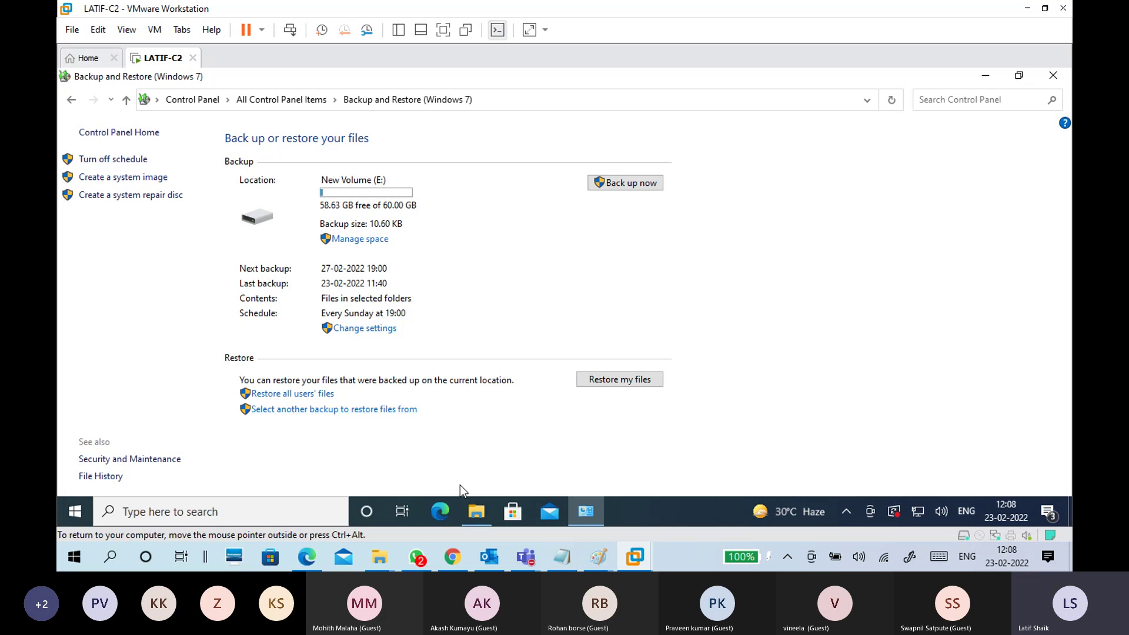
# Show This PC in the virtual machine's File Explorer, examine the used and free space of Local Disk (C:), and close the window
pyautogui.click(485, 517)
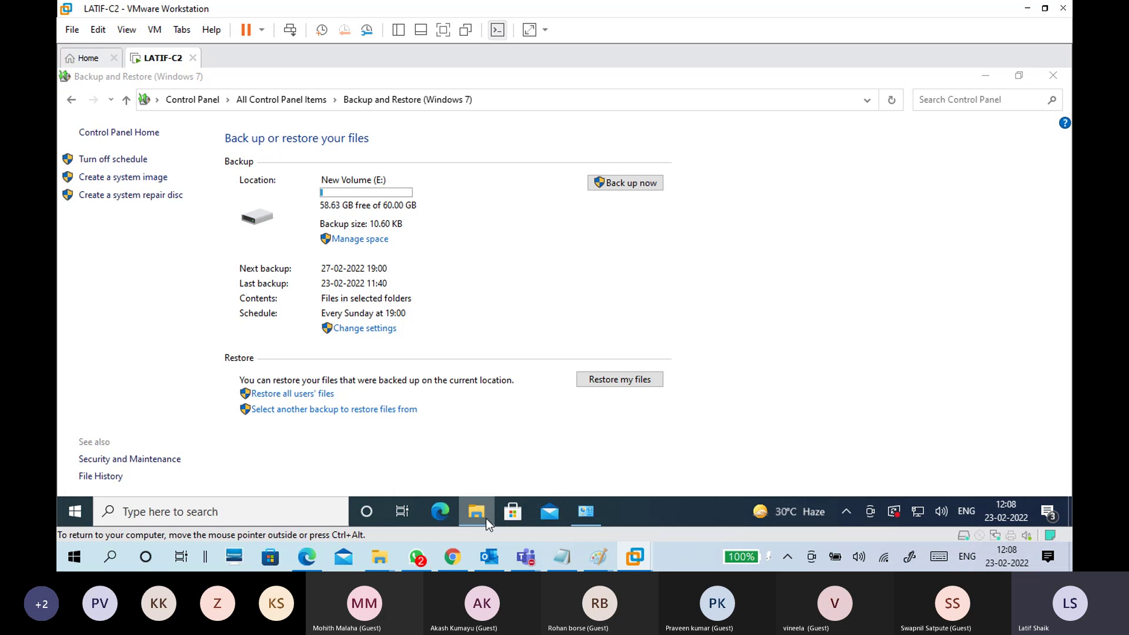
pyautogui.click(235, 352)
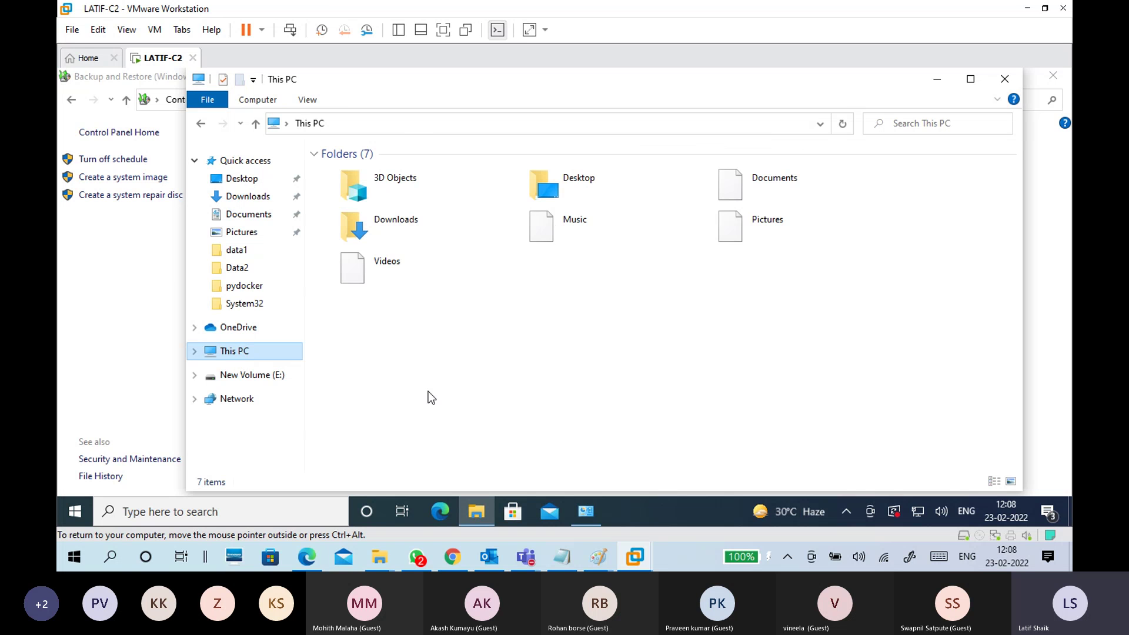
pyautogui.click(435, 337)
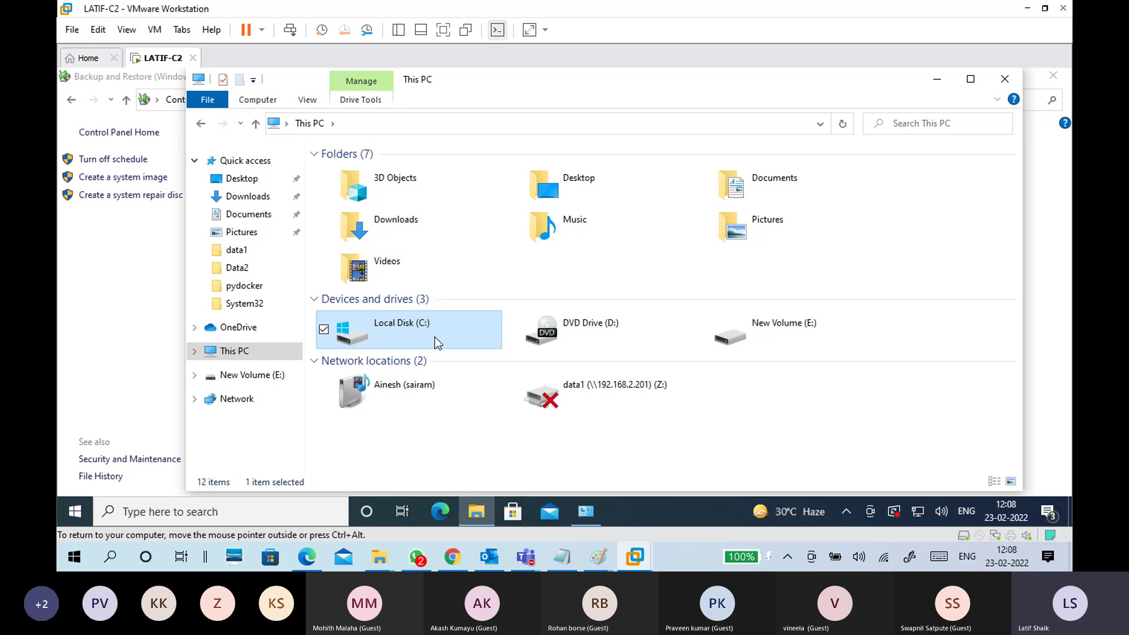
pyautogui.rightClick(435, 337)
pyautogui.click(403, 327)
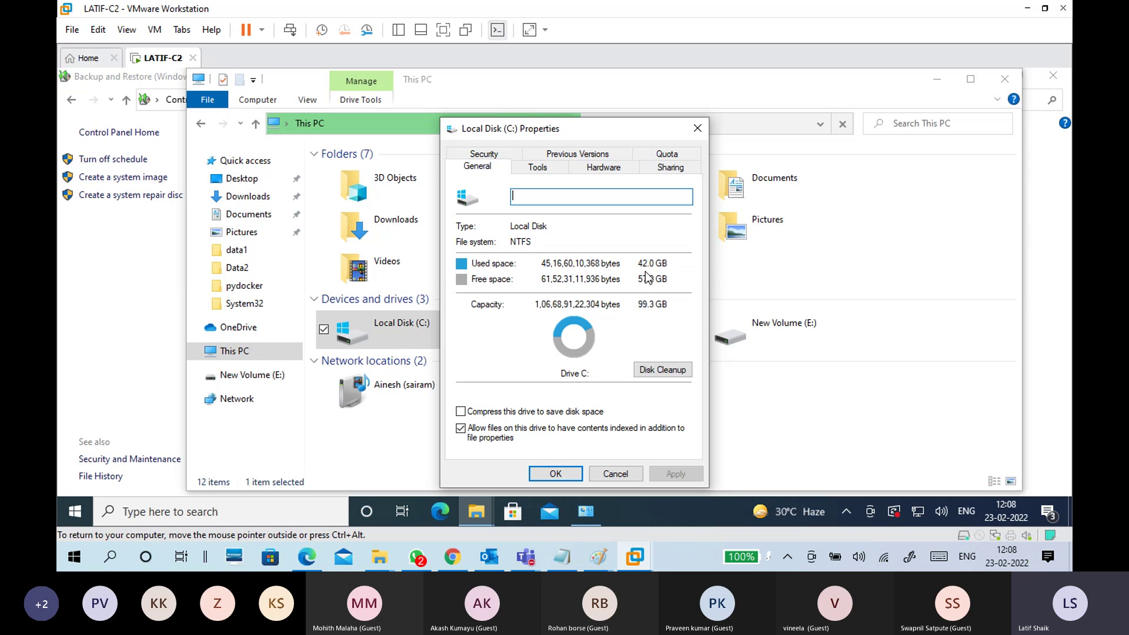
pyautogui.click(611, 470)
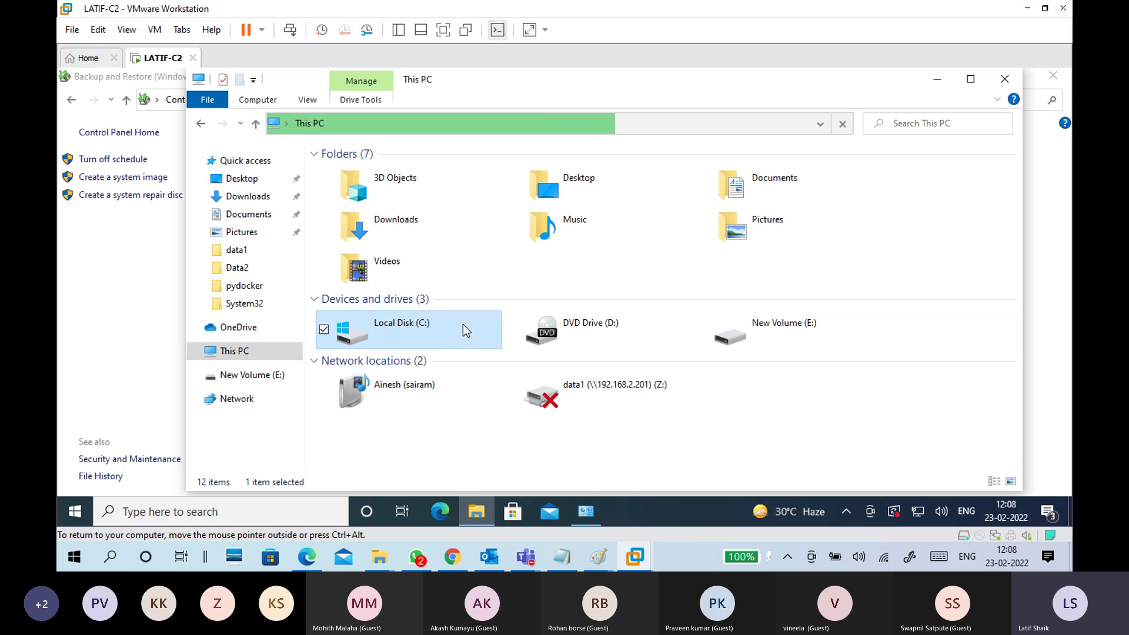
pyautogui.moveTo(463, 322)
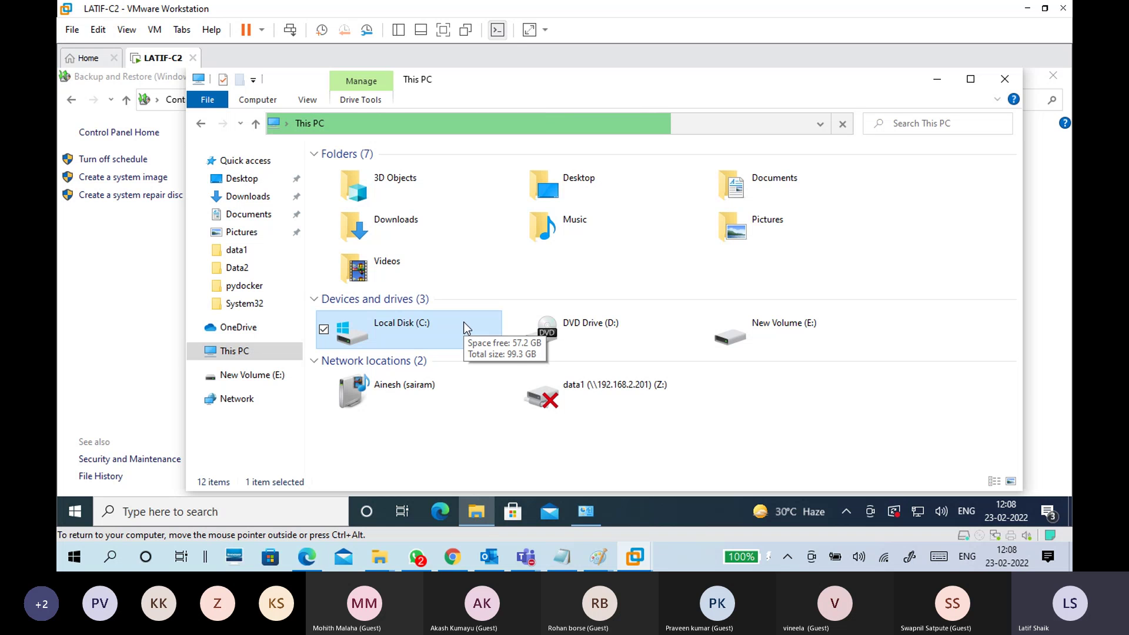
pyautogui.click(1005, 80)
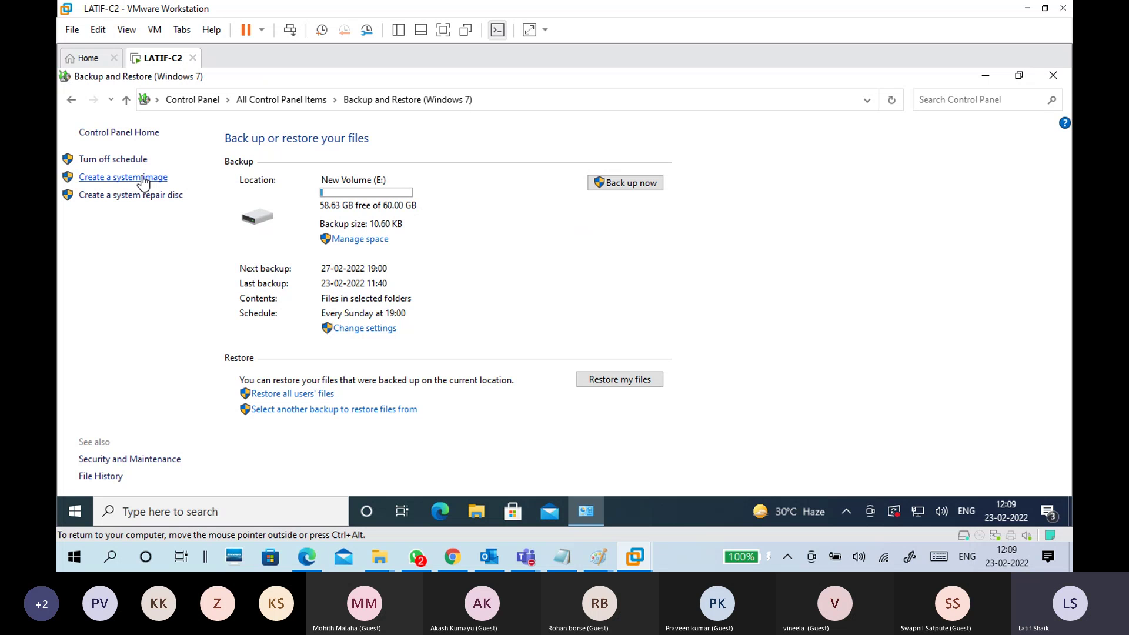
# Open File History from Backup and Restore
pyautogui.click(98, 477)
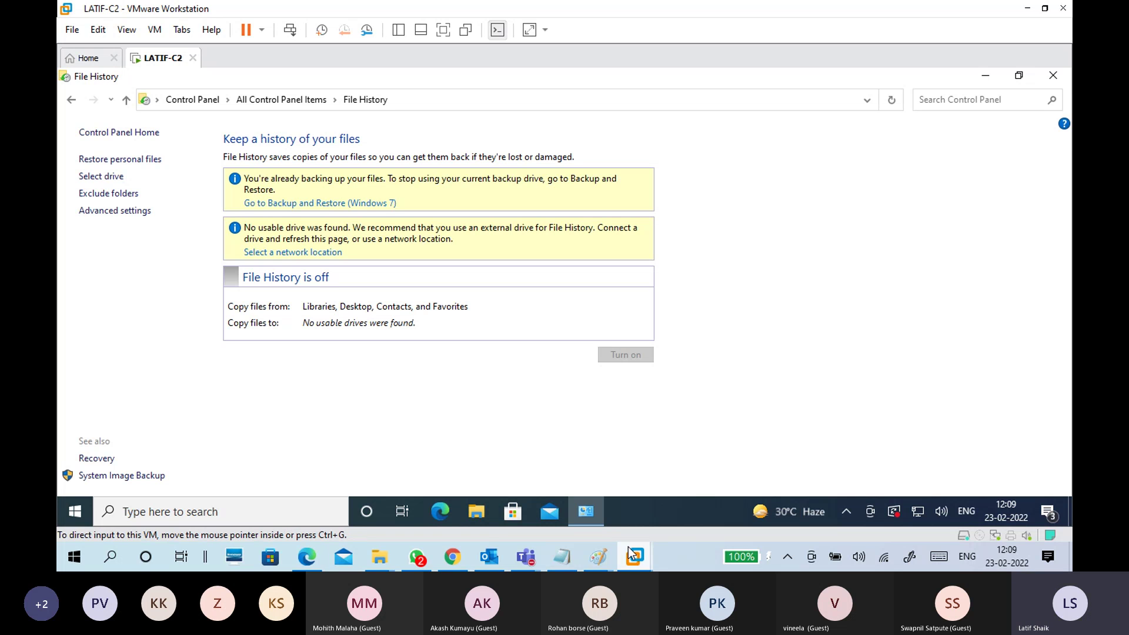
# Switch to the Paint diagram and sketch a green box containing a users box, with an arrow to a second box holding check marks and a rectangle
pyautogui.moveTo(611, 557)
pyautogui.click(649, 512)
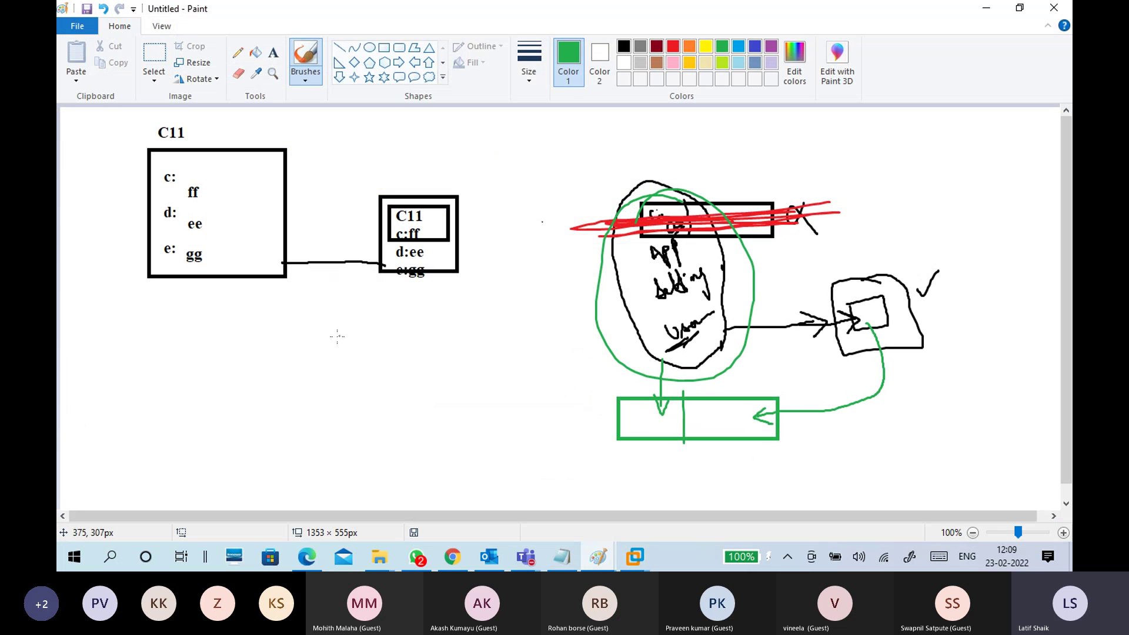
pyautogui.moveTo(177, 337)
pyautogui.mouseDown()
pyautogui.moveTo(266, 438)
pyautogui.moveTo(209, 329)
pyautogui.moveTo(175, 338)
pyautogui.moveTo(200, 414)
pyautogui.moveTo(264, 353)
pyautogui.moveTo(203, 363)
pyautogui.moveTo(219, 389)
pyautogui.moveTo(240, 373)
pyautogui.moveTo(253, 386)
pyautogui.moveTo(374, 368)
pyautogui.moveTo(372, 382)
pyautogui.mouseUp()
pyautogui.moveTo(418, 327)
pyautogui.mouseDown()
pyautogui.moveTo(377, 325)
pyautogui.moveTo(483, 392)
pyautogui.moveTo(469, 316)
pyautogui.moveTo(398, 316)
pyautogui.moveTo(470, 327)
pyautogui.moveTo(466, 368)
pyautogui.moveTo(482, 360)
pyautogui.mouseUp()
pyautogui.moveTo(462, 404); pyautogui.dragTo(499, 384)
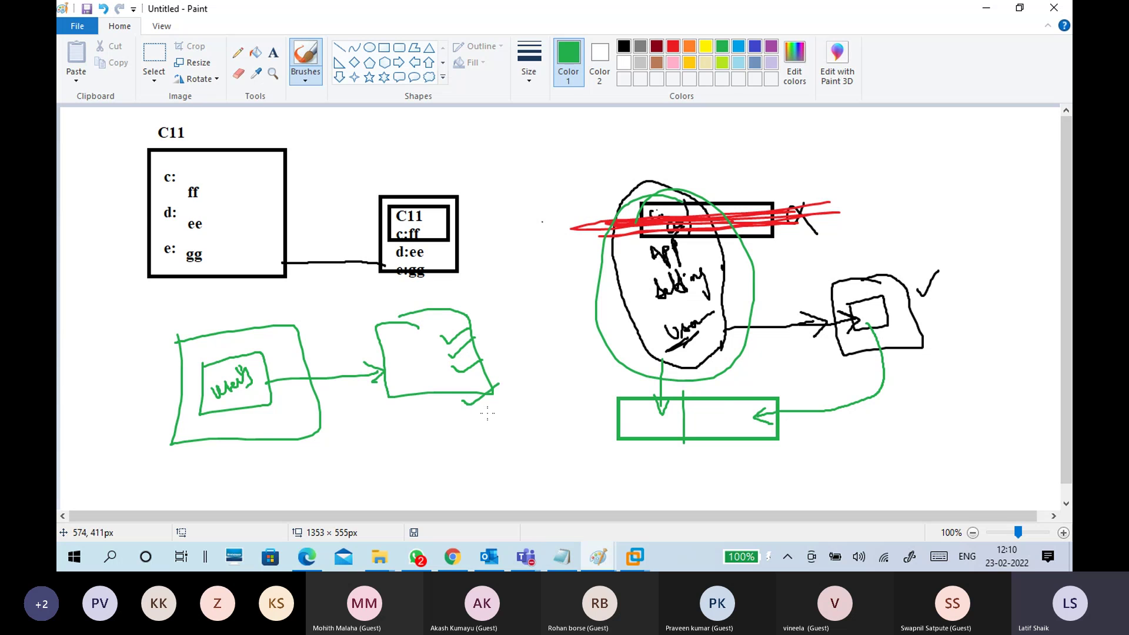
pyautogui.moveTo(413, 343)
pyautogui.mouseDown()
pyautogui.moveTo(402, 355)
pyautogui.moveTo(452, 408)
pyautogui.moveTo(412, 345)
pyautogui.mouseUp()
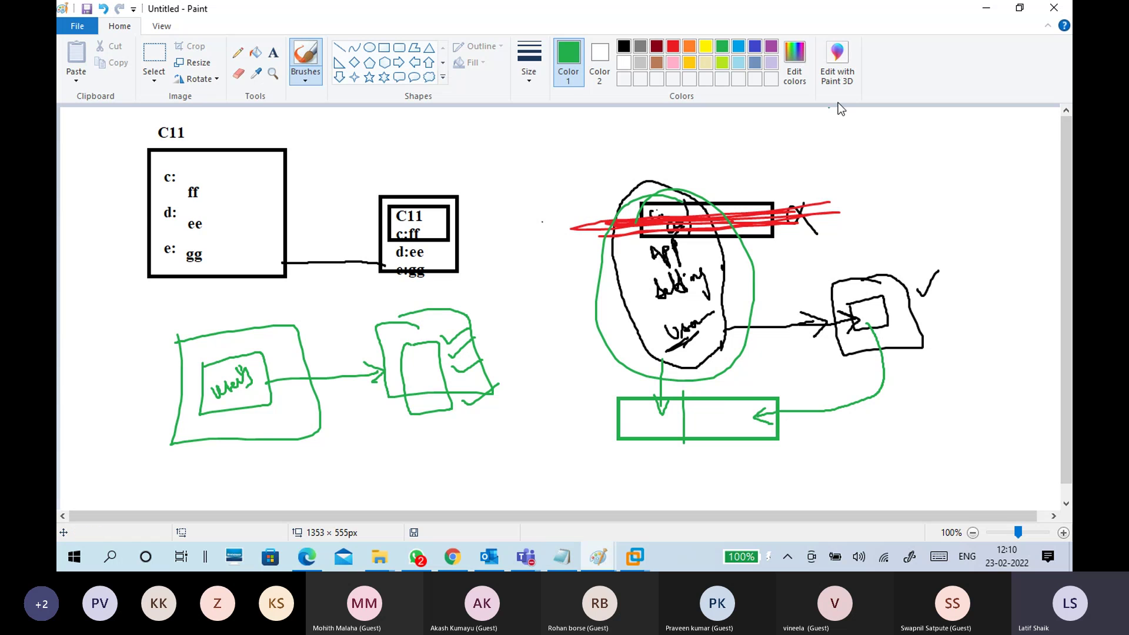
# Brush green check marks beside the two upper diagrams and loop the new users backup sketch with a large green ellipse
pyautogui.moveTo(458, 156); pyautogui.dragTo(485, 147)
pyautogui.moveTo(874, 170); pyautogui.dragTo(905, 156)
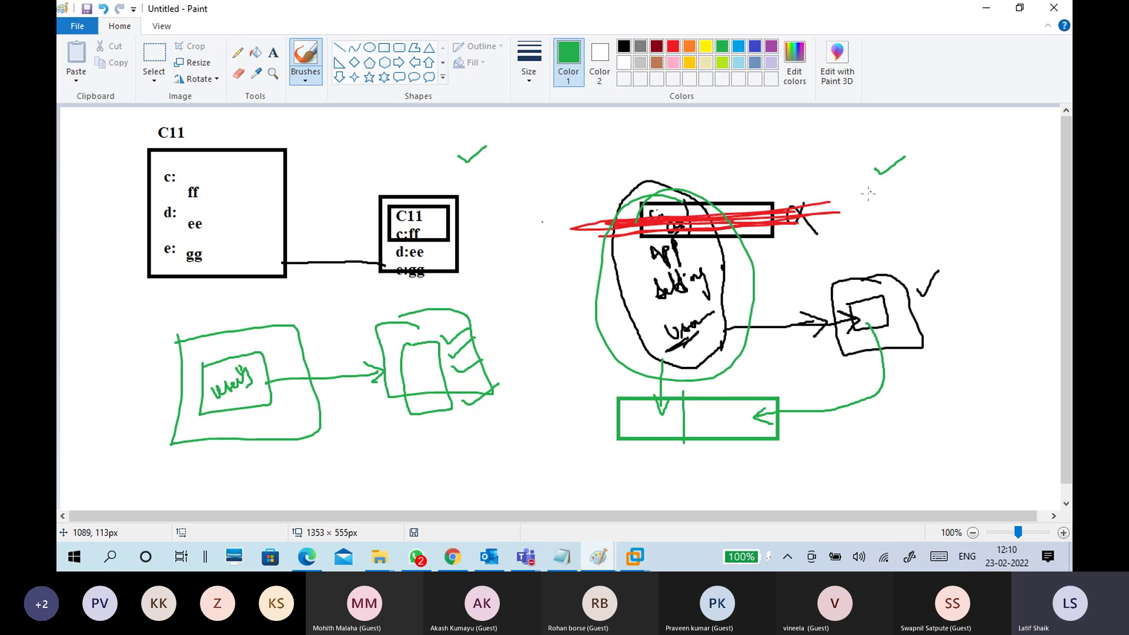
pyautogui.moveTo(225, 339)
pyautogui.mouseDown()
pyautogui.moveTo(198, 342)
pyautogui.moveTo(174, 393)
pyautogui.mouseUp()
pyautogui.moveTo(368, 444)
pyautogui.mouseDown()
pyautogui.moveTo(517, 317)
pyautogui.moveTo(376, 292)
pyautogui.moveTo(172, 351)
pyautogui.mouseUp()
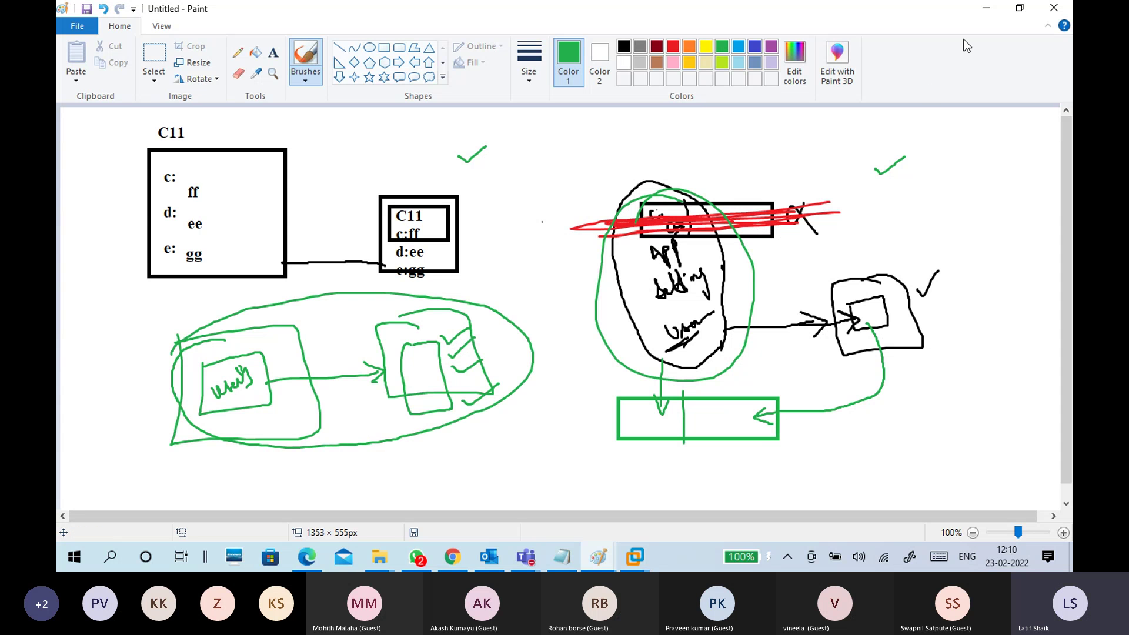
# Return to the virtual machine and open the advanced settings of File History
pyautogui.click(980, 16)
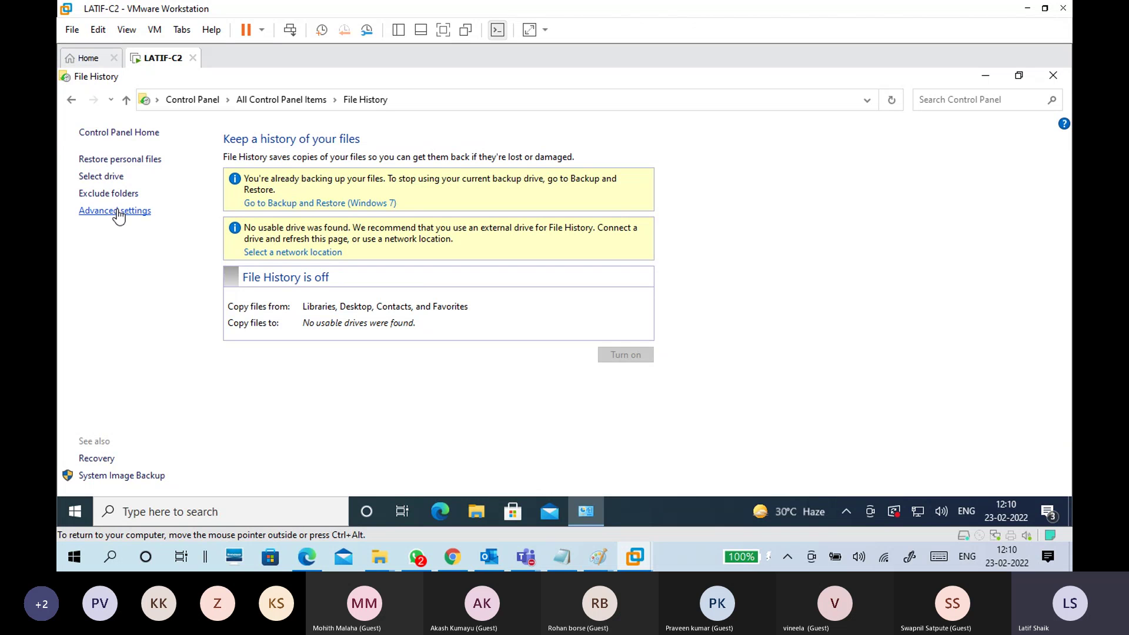
pyautogui.click(126, 213)
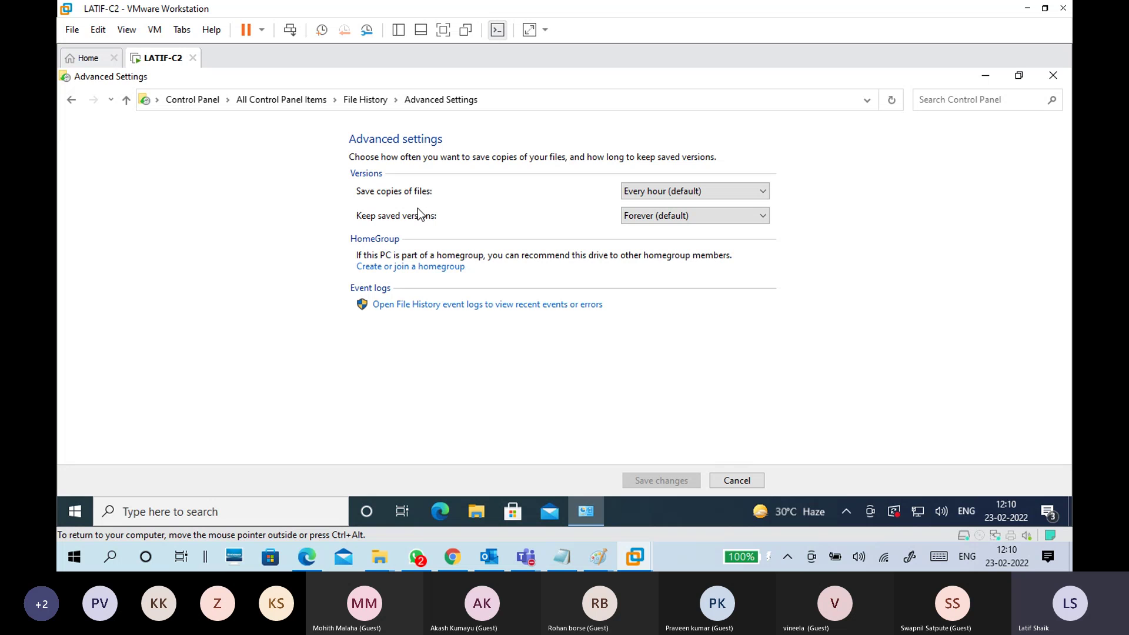
# Try saving copies of files every 30 minutes and every 10 minutes, and set the interval to every 6 hours
pyautogui.click(660, 194)
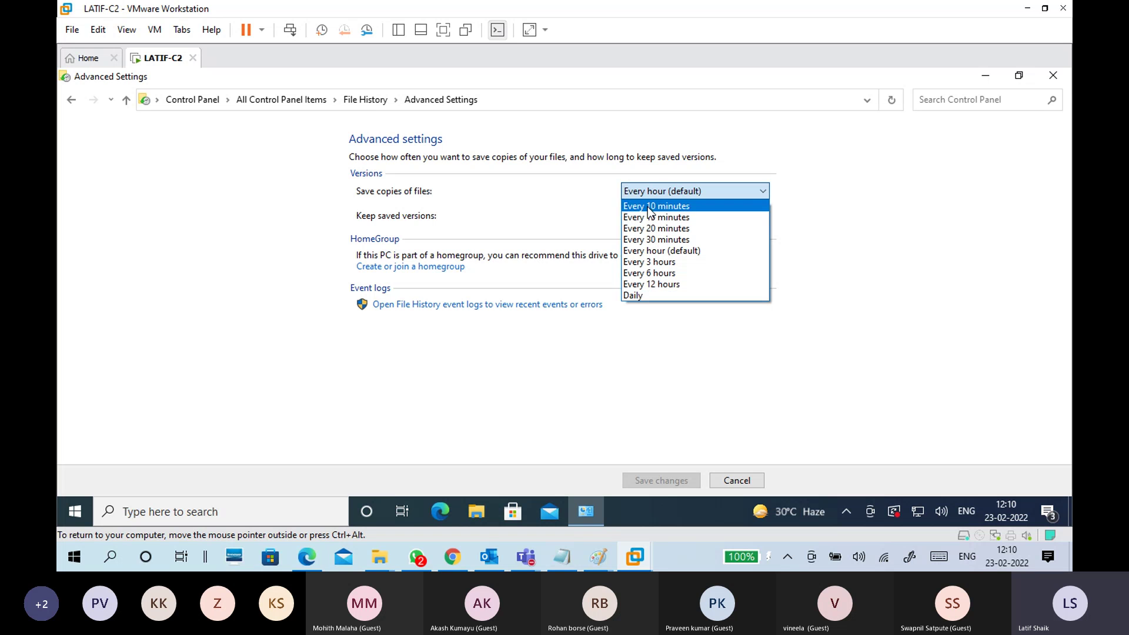
pyautogui.click(656, 239)
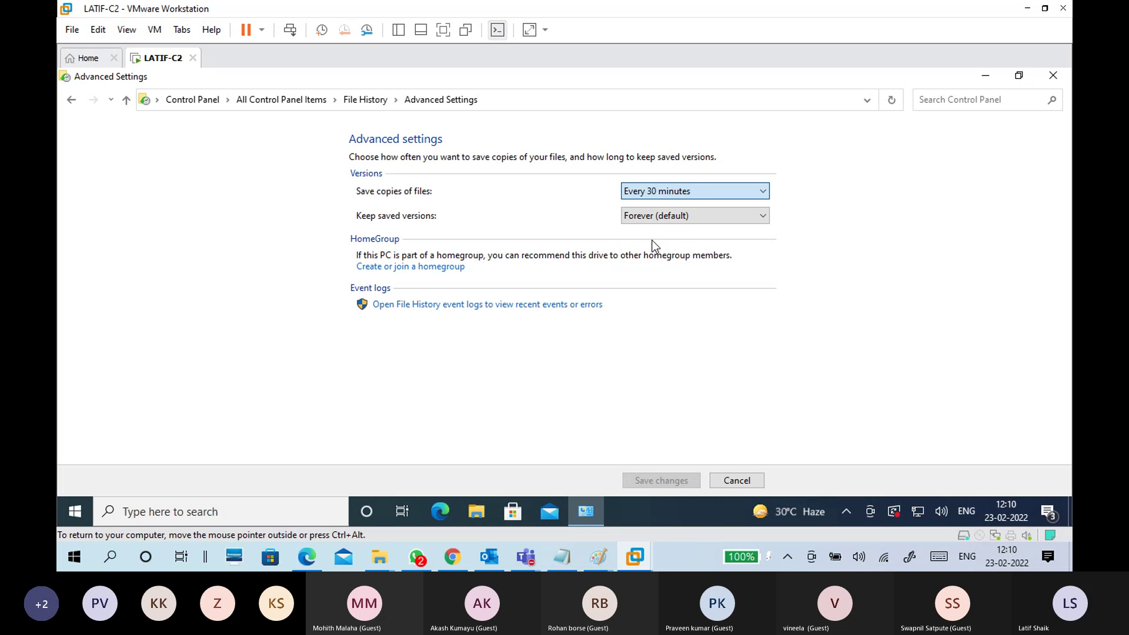
pyautogui.click(659, 202)
pyautogui.click(652, 205)
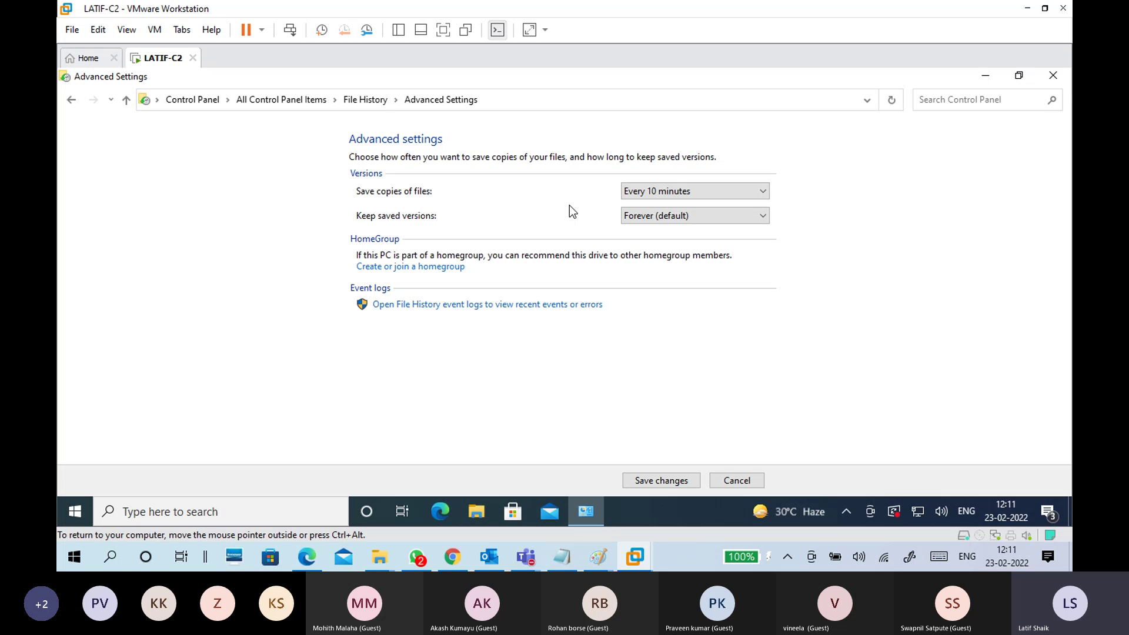
pyautogui.click(657, 193)
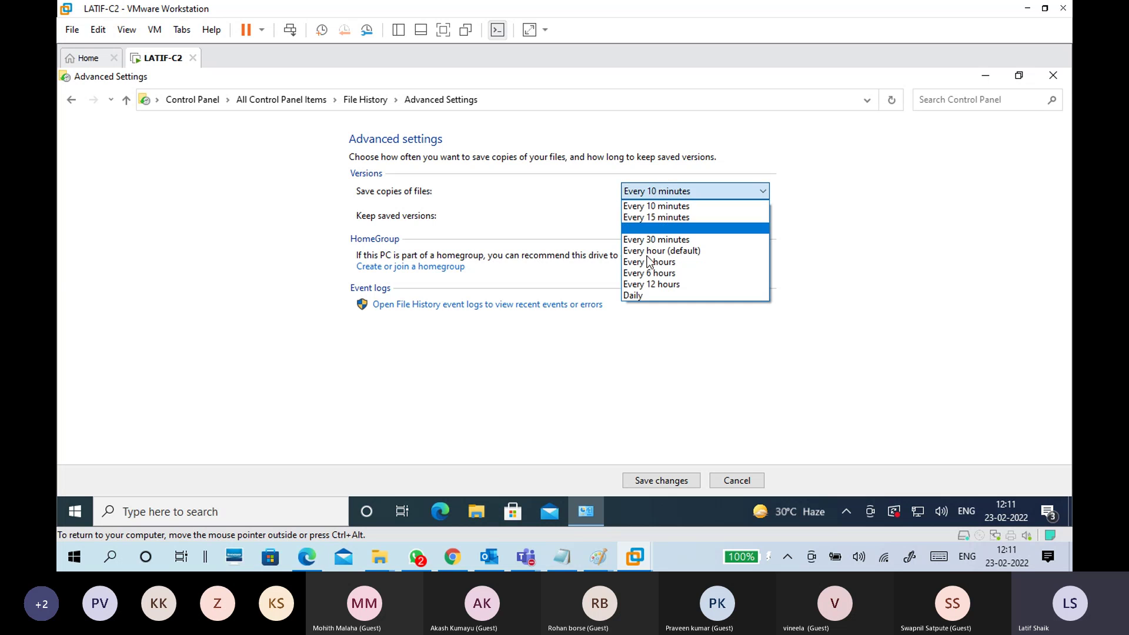
pyautogui.click(648, 274)
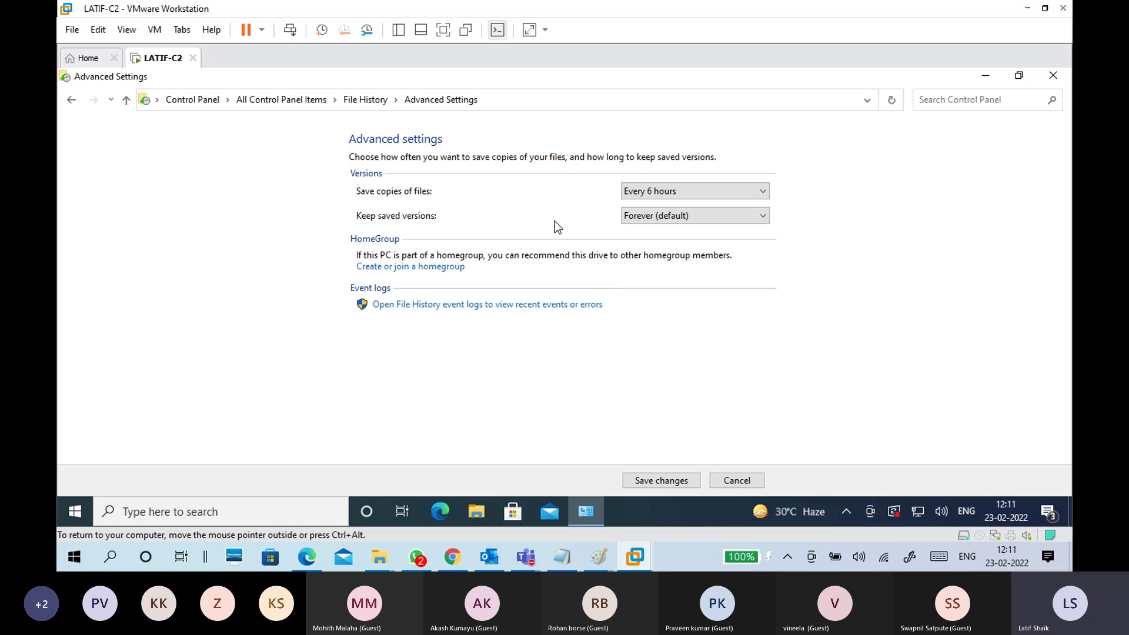
# Set File History to save copies every hour and review the retention options, keeping saved versions forever
pyautogui.click(643, 191)
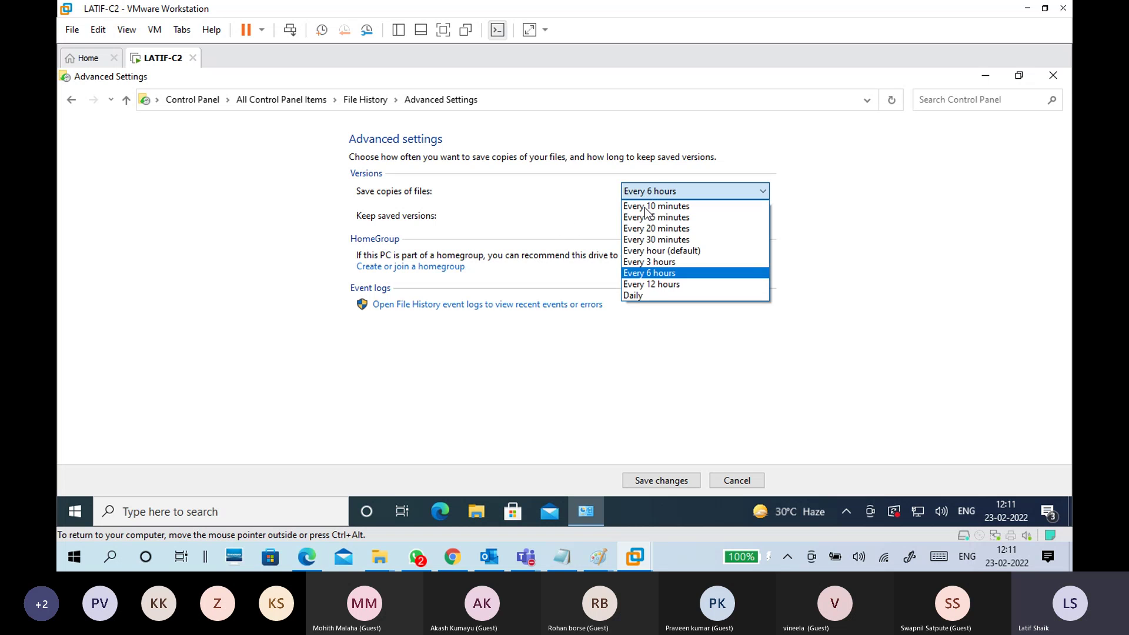
pyautogui.click(643, 252)
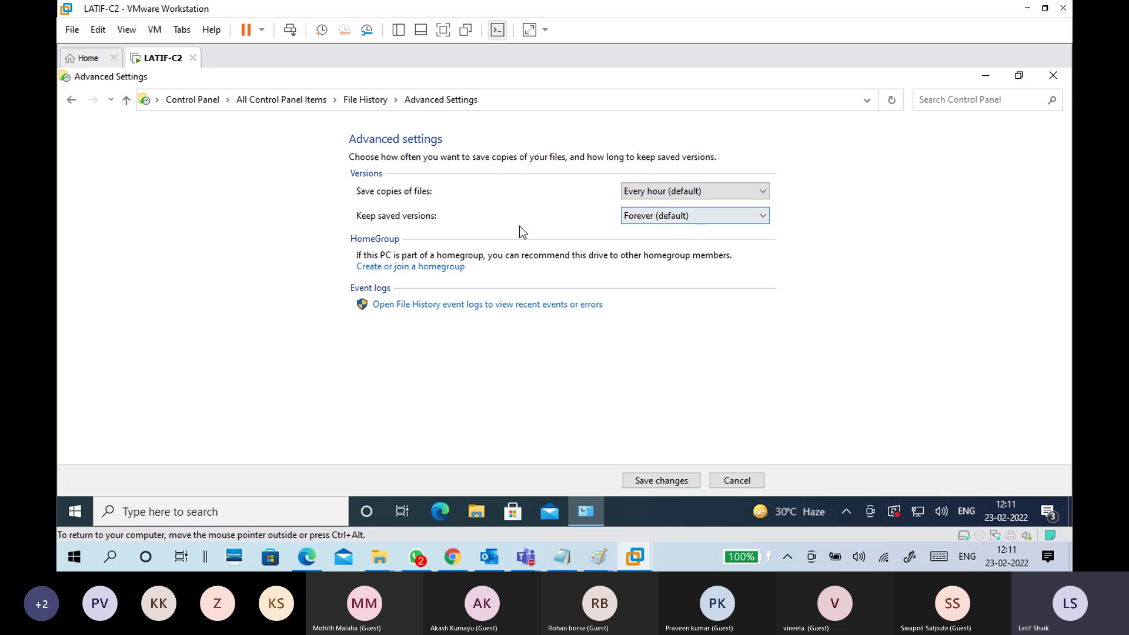
pyautogui.click(628, 217)
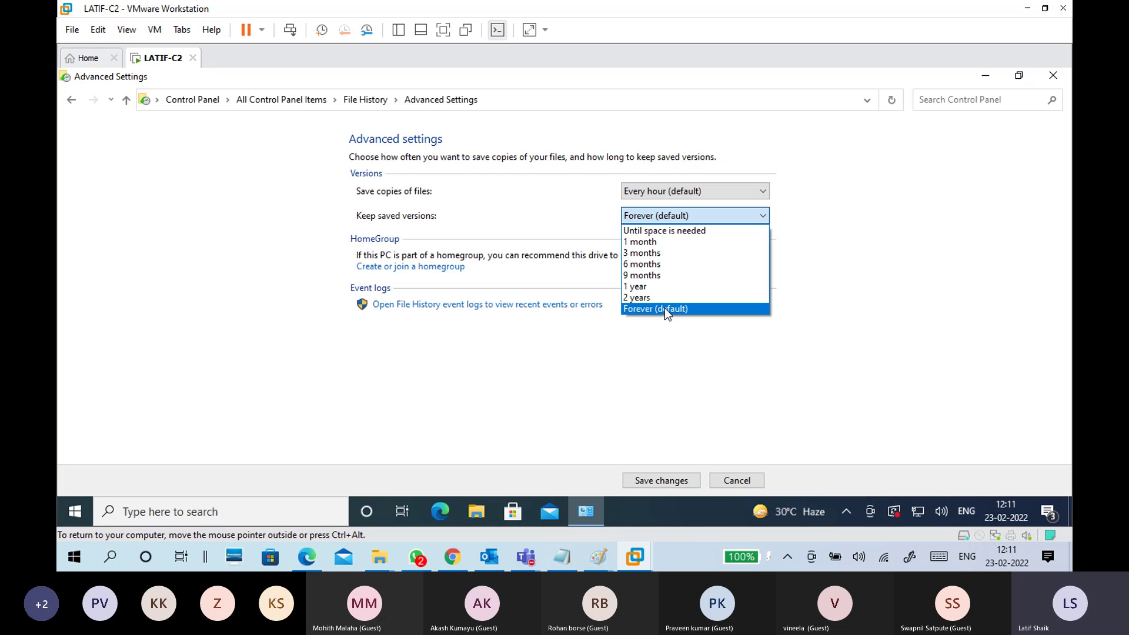
pyautogui.click(524, 208)
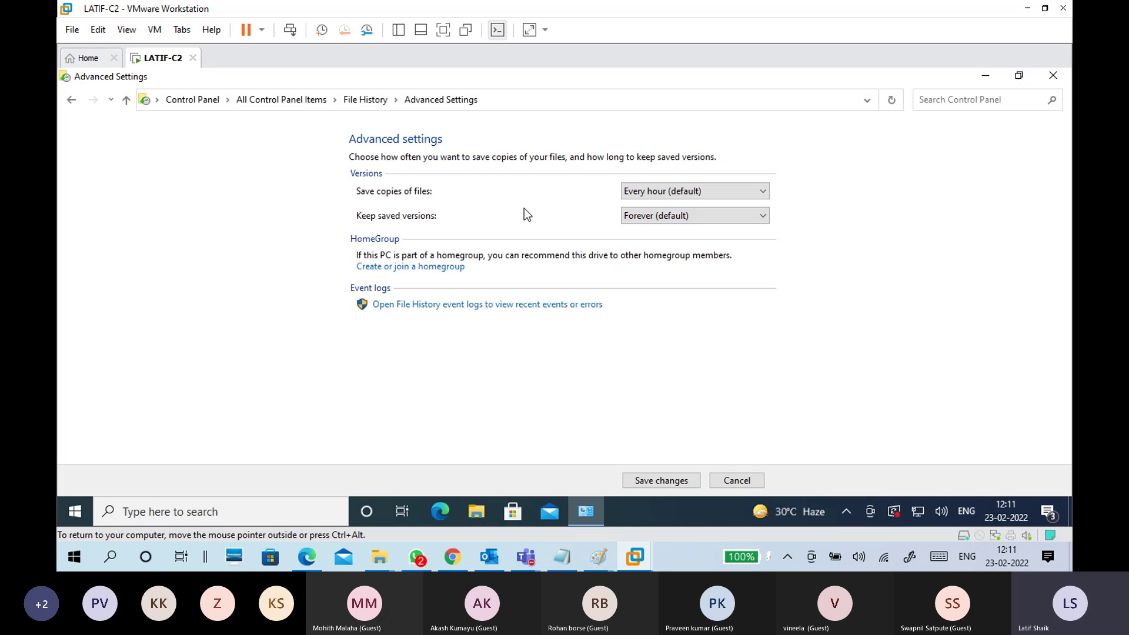
# Leave the File History advanced settings and open Backup and Restore (Windows 7)
pyautogui.click(277, 95)
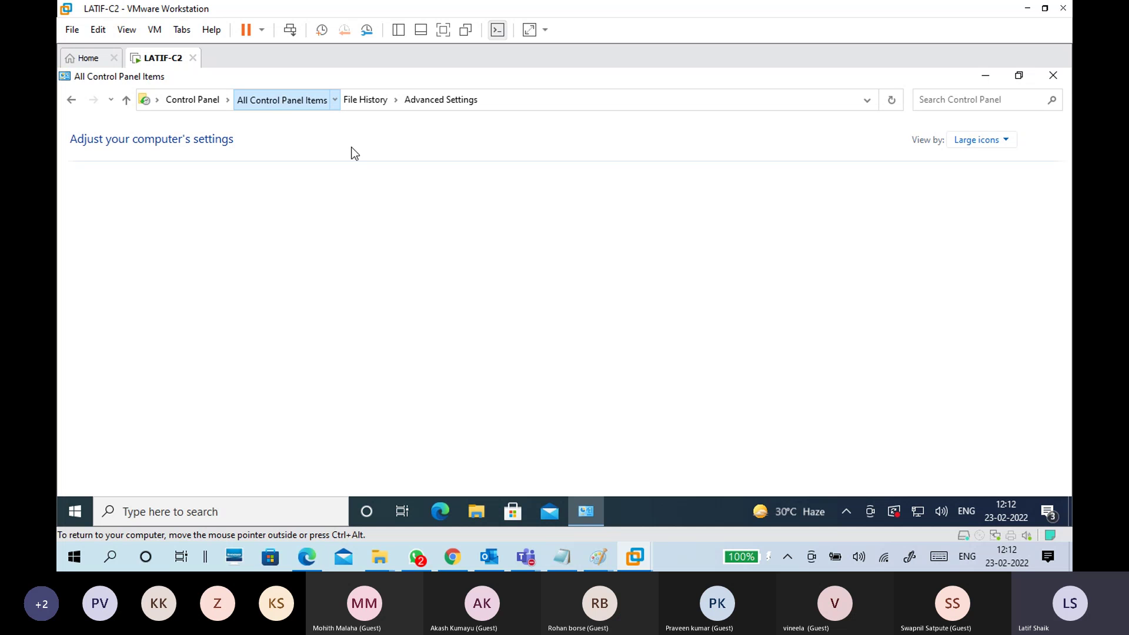
pyautogui.click(533, 204)
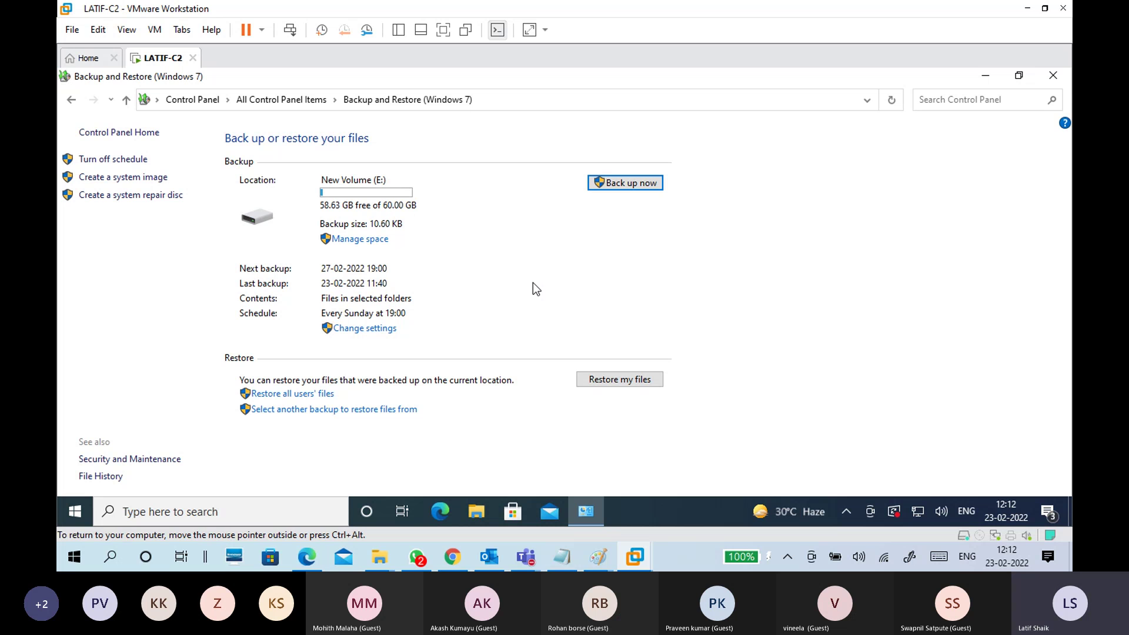
# In the Paint diagram, circle ff in green and brush arrows to the C11 backup box and back, then return to the virtual machine
pyautogui.moveTo(607, 550)
pyautogui.click(614, 500)
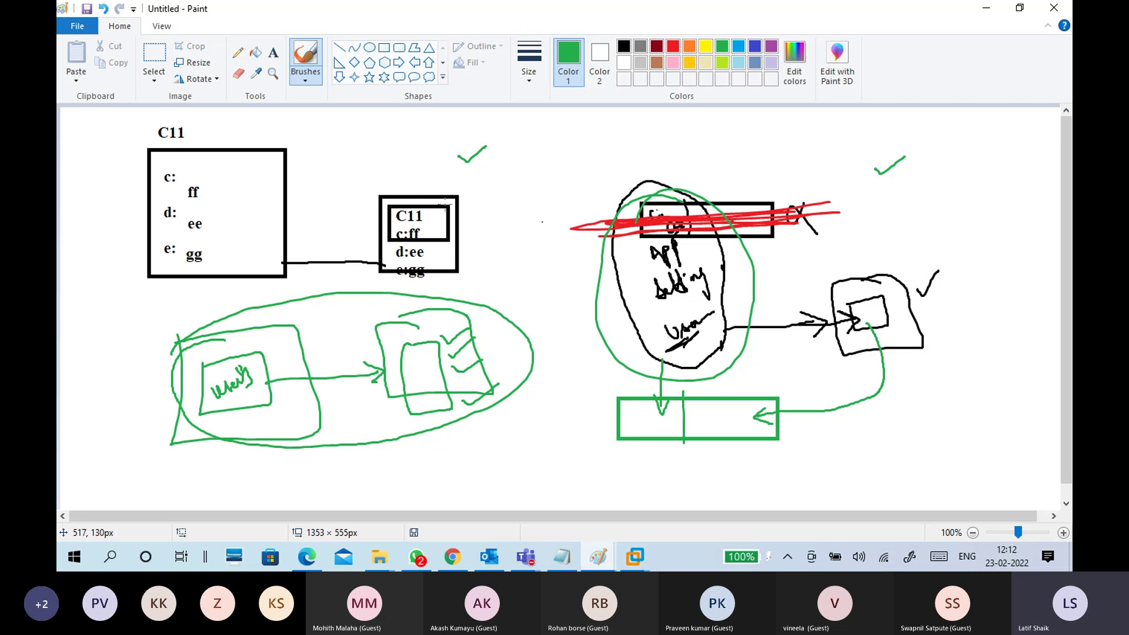
pyautogui.moveTo(219, 182)
pyautogui.mouseDown()
pyautogui.moveTo(185, 189)
pyautogui.moveTo(202, 205)
pyautogui.moveTo(227, 195)
pyautogui.moveTo(219, 183)
pyautogui.moveTo(383, 156)
pyautogui.moveTo(416, 194)
pyautogui.moveTo(440, 169)
pyautogui.moveTo(261, 141)
pyautogui.moveTo(224, 169)
pyautogui.mouseUp()
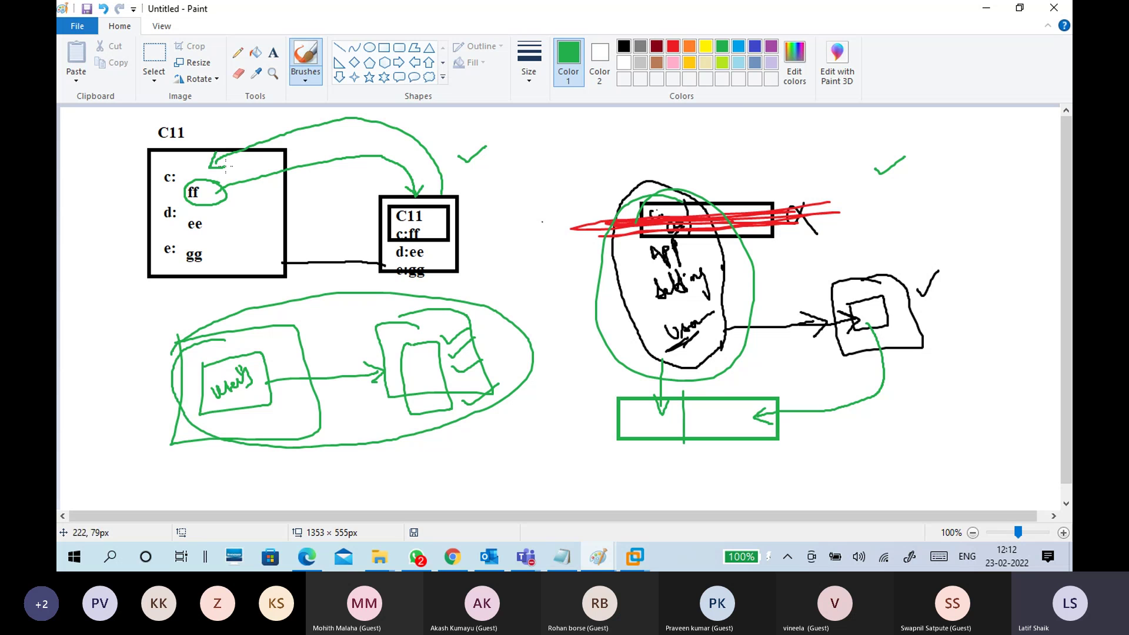
pyautogui.click(986, 8)
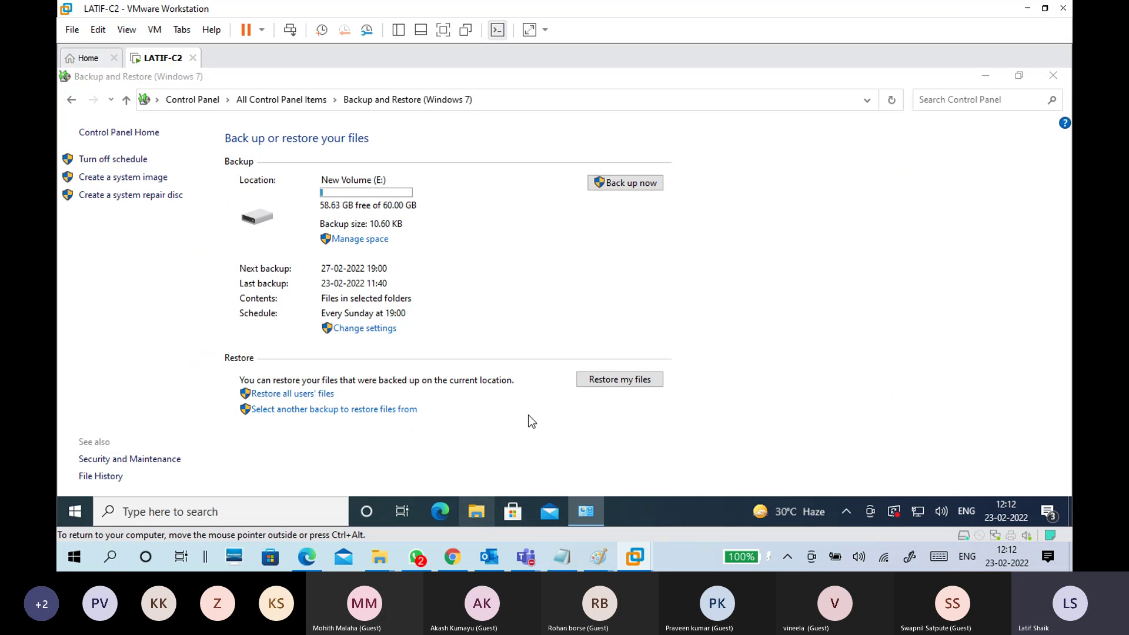
# Examine the files in the Data2 folder on Local Disk (C:) and return to Backup and Restore
pyautogui.press('super+e')
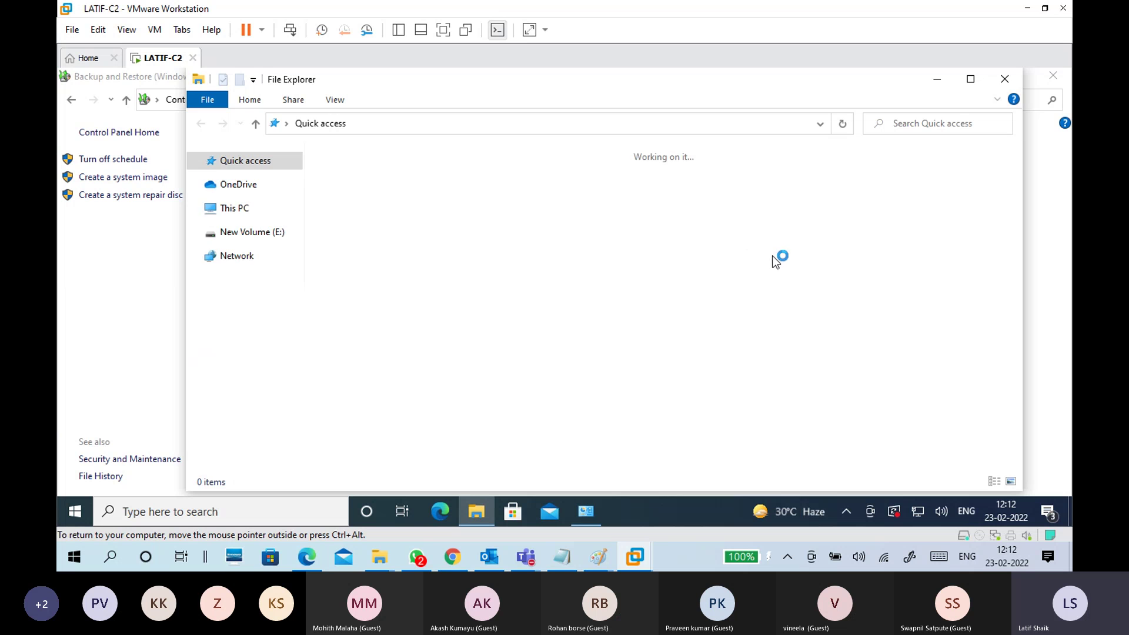
pyautogui.click(238, 356)
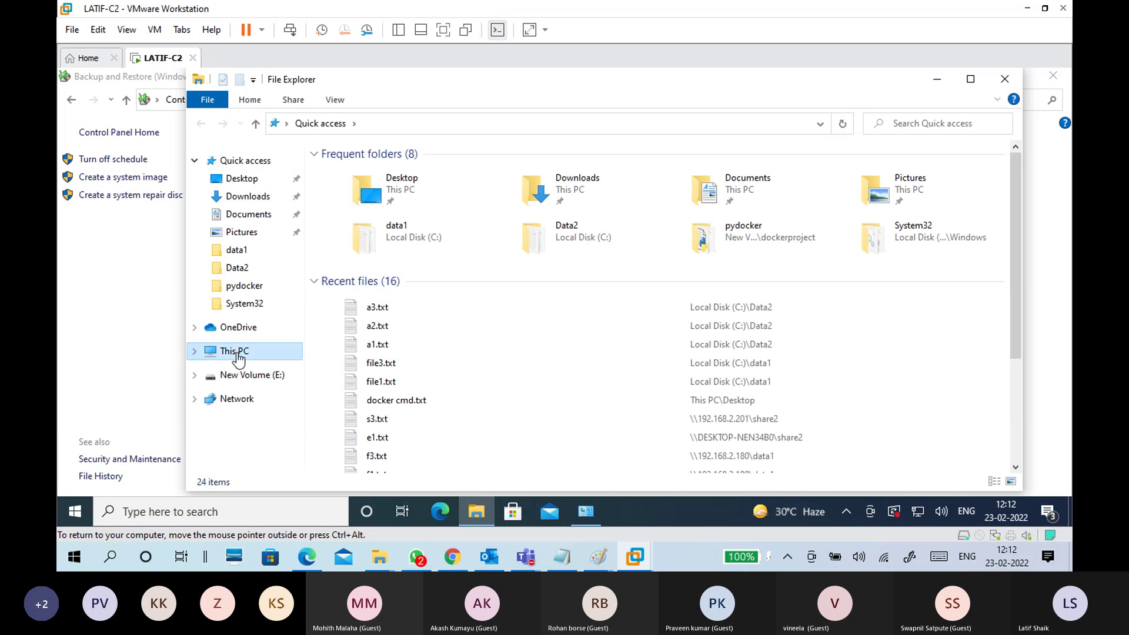
pyautogui.click(461, 323)
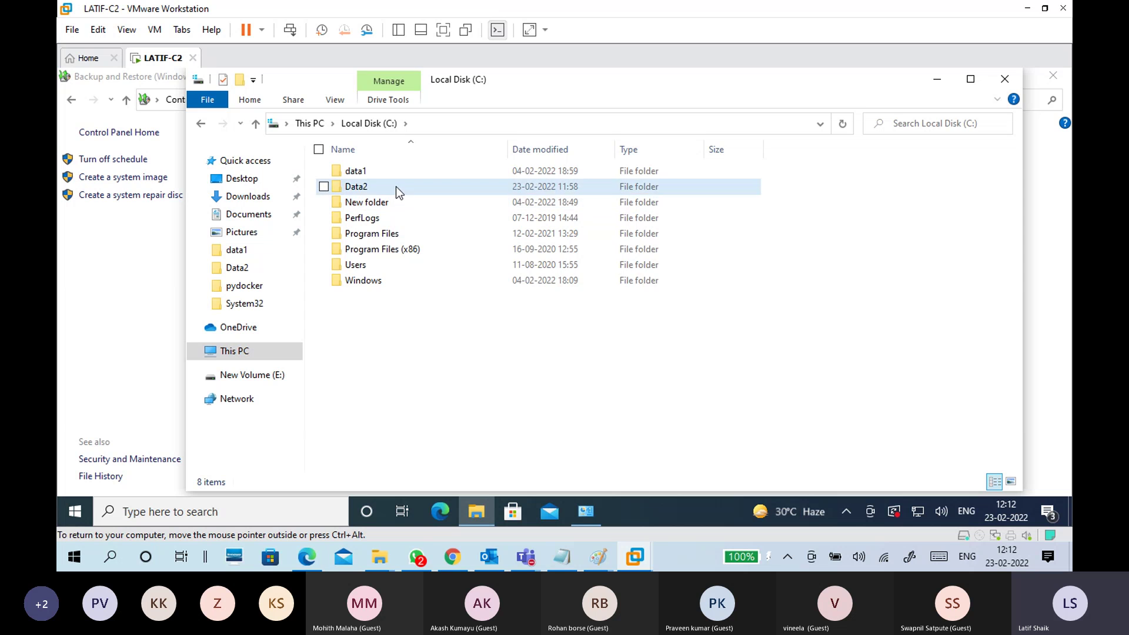
pyautogui.doubleClick(396, 186)
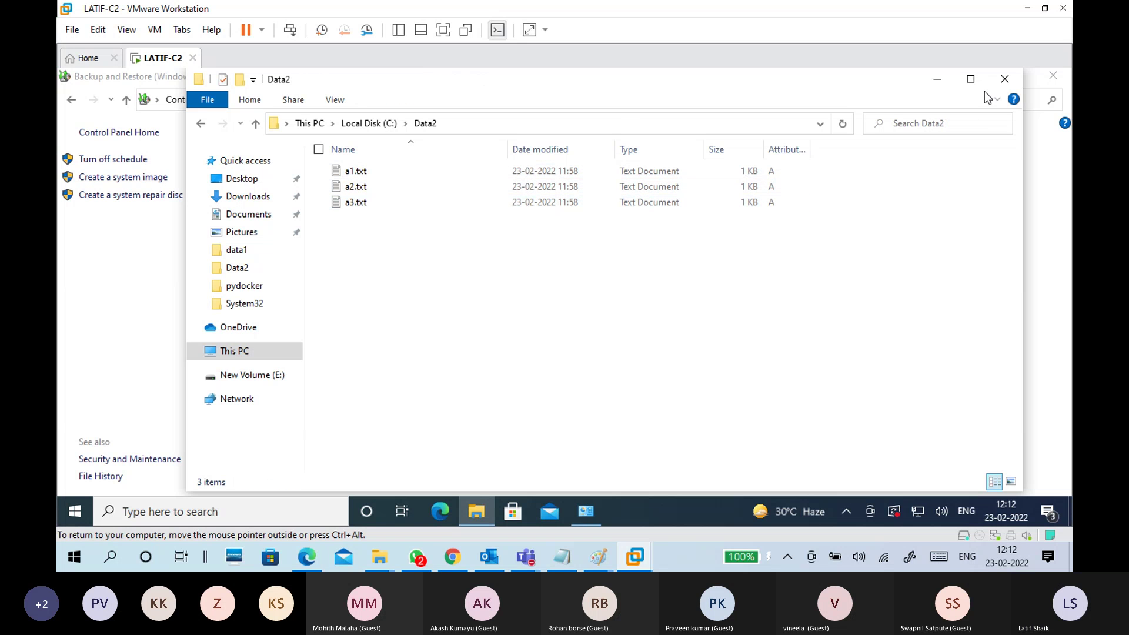
pyautogui.click(936, 81)
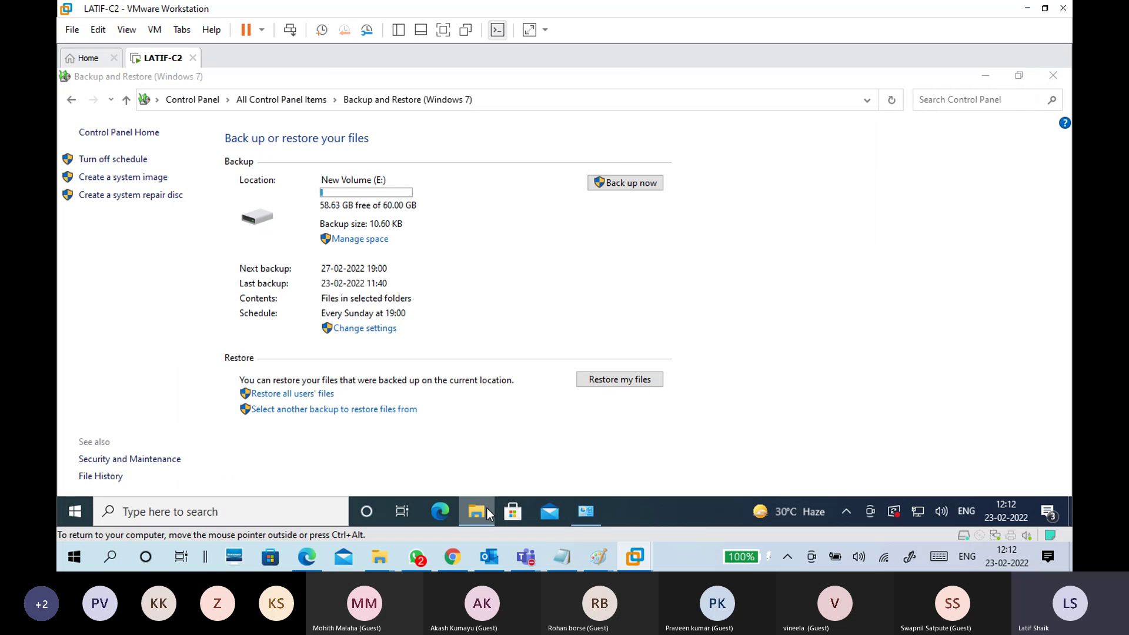
pyautogui.click(488, 508)
pyautogui.click(488, 508)
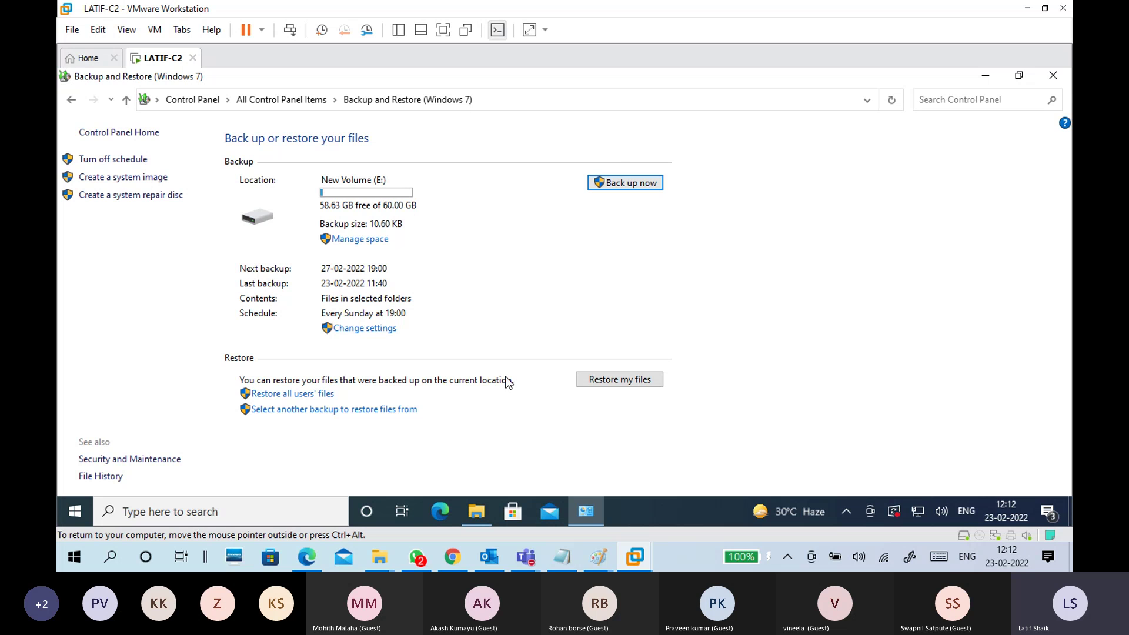
# Change the backup settings to save on New Volume (E:) and let the items be chosen manually
pyautogui.click(379, 335)
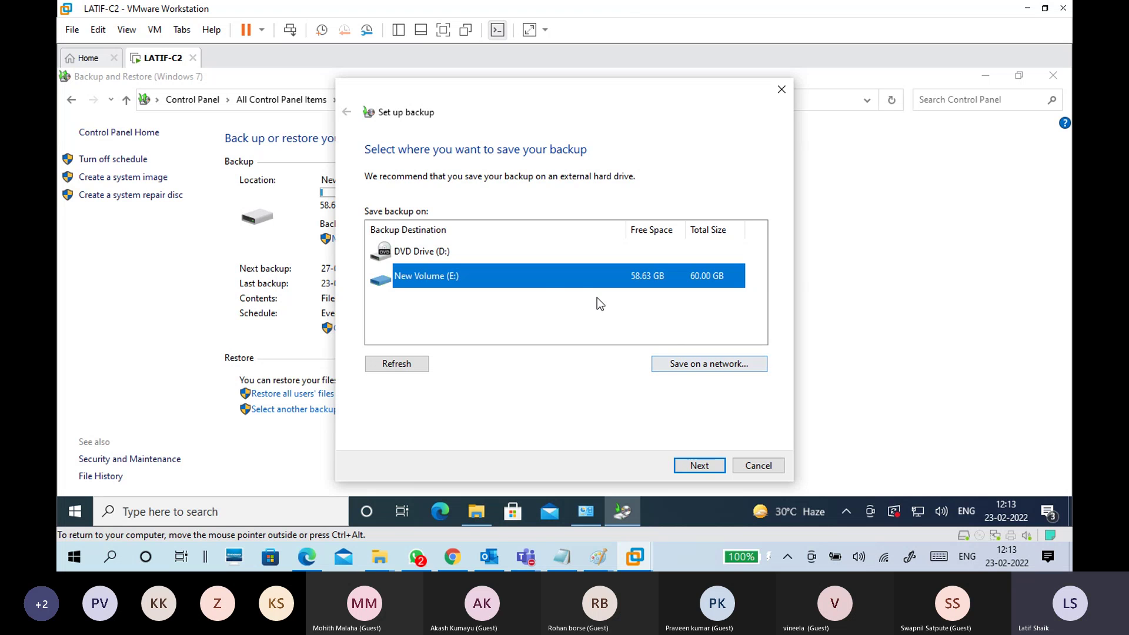
pyautogui.click(532, 276)
pyautogui.click(695, 464)
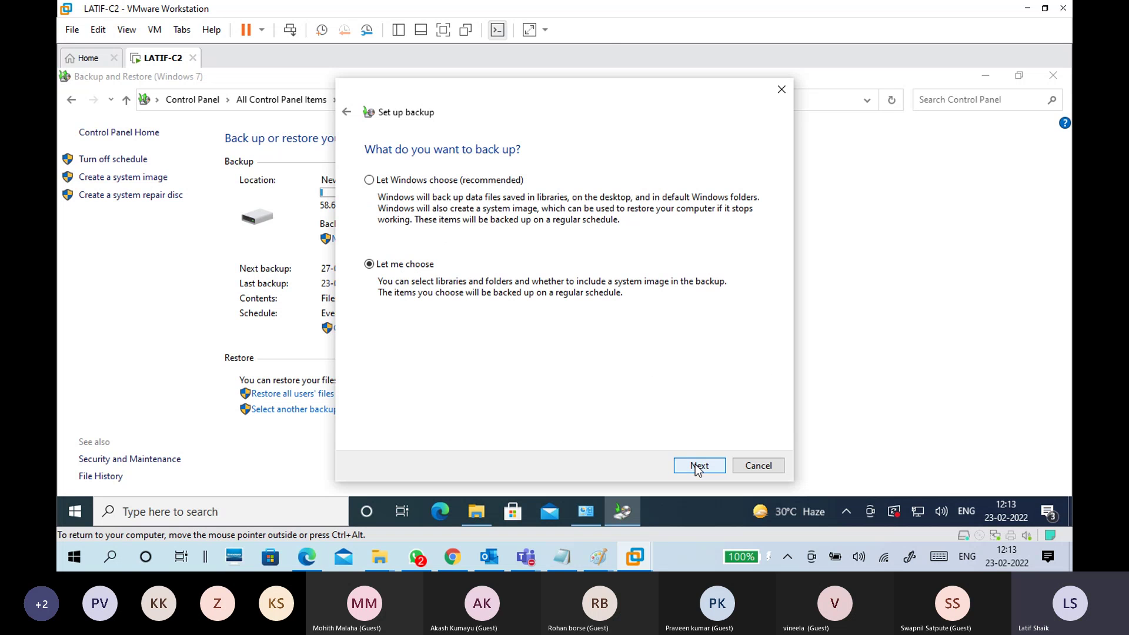
pyautogui.click(408, 187)
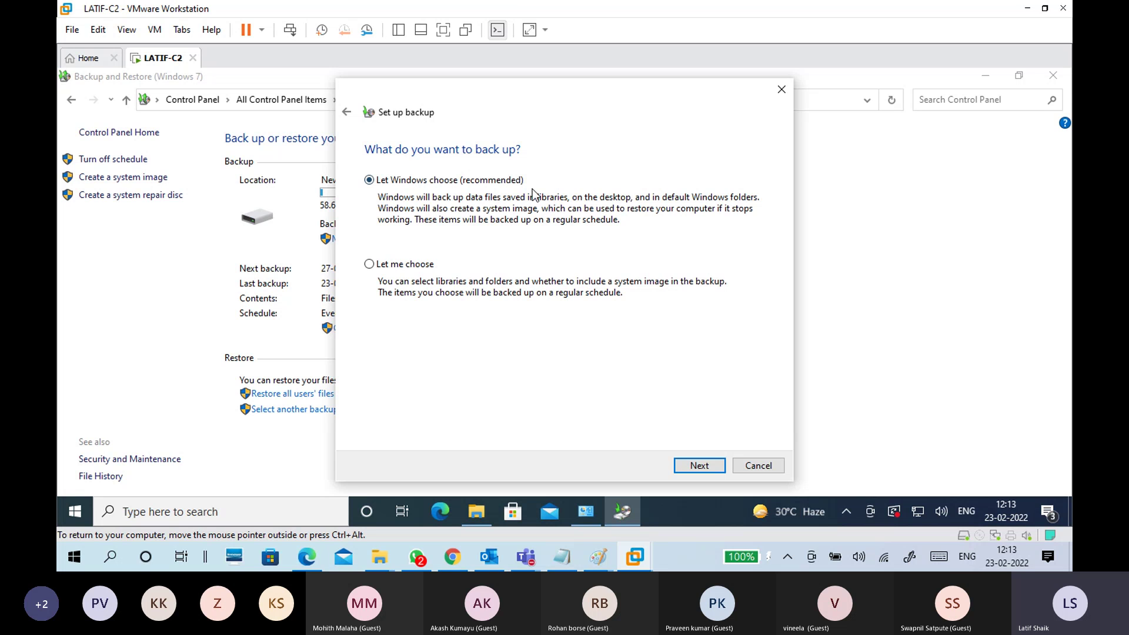
pyautogui.click(416, 266)
pyautogui.click(699, 468)
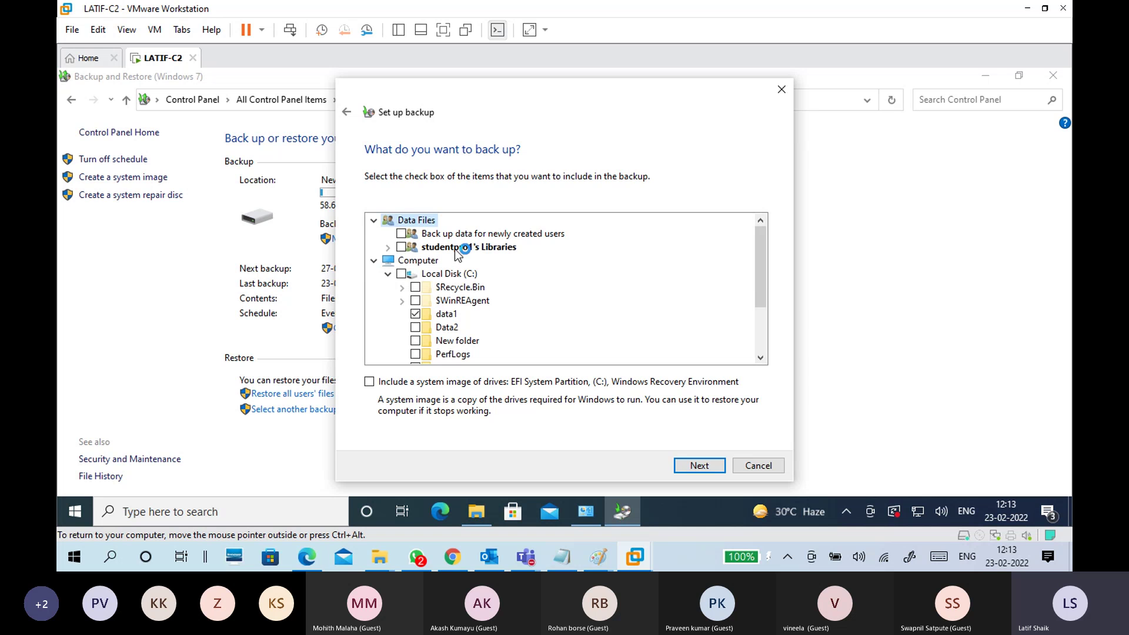
# Expand the user's libraries among the backup items and examine the individual libraries and additional locations
pyautogui.click(388, 246)
pyautogui.click(461, 248)
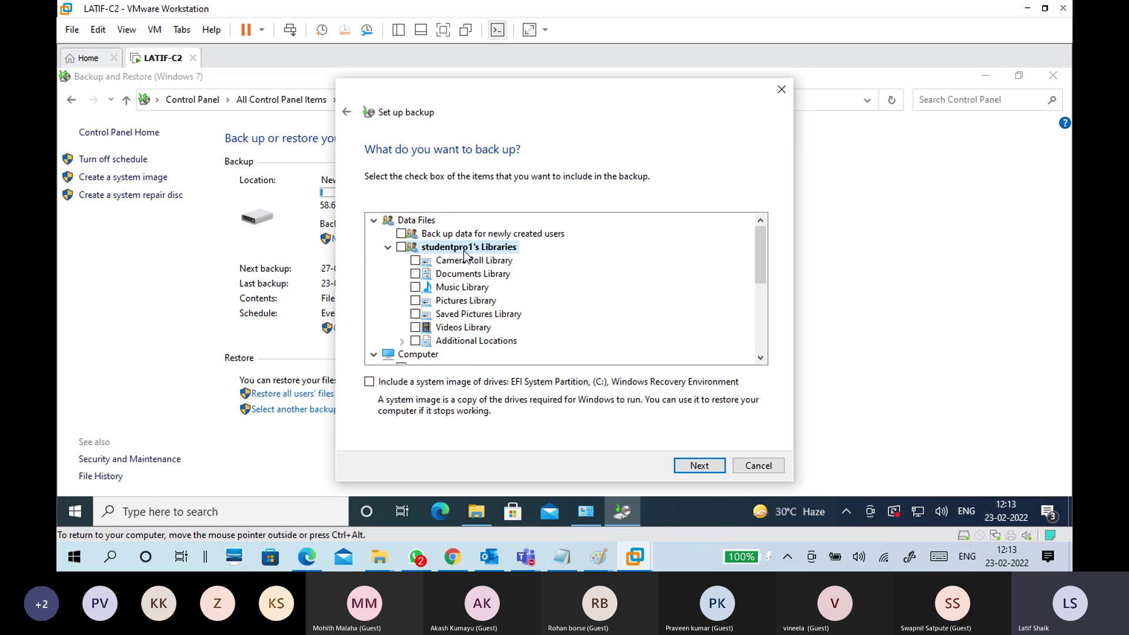
pyautogui.moveTo(761, 259); pyautogui.dragTo(757, 277)
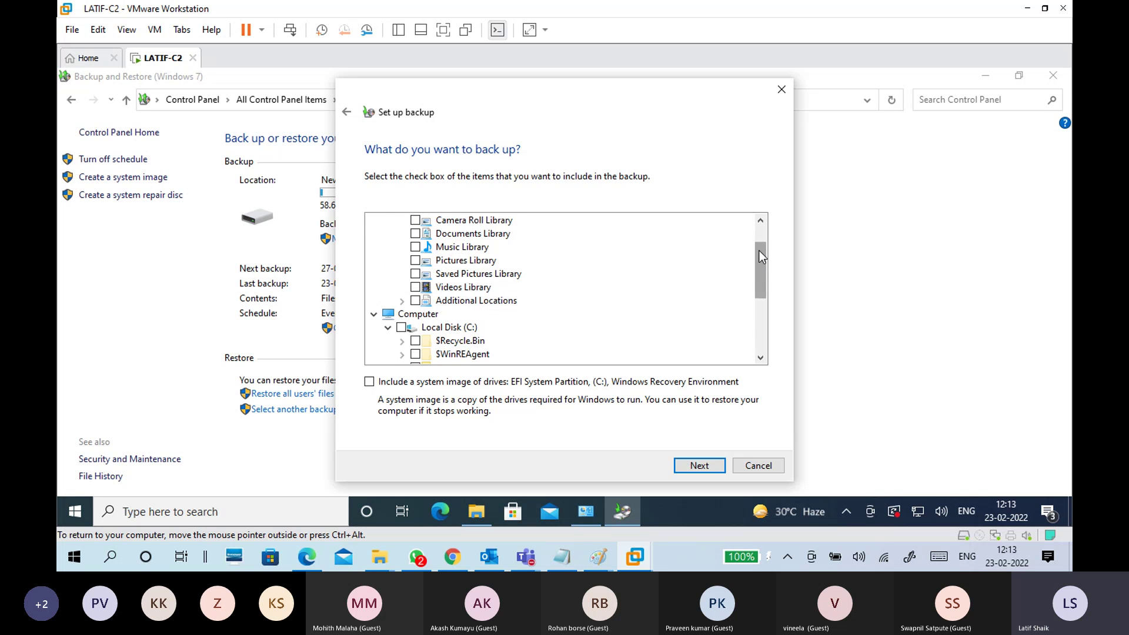
pyautogui.scroll(1, 759, 251)
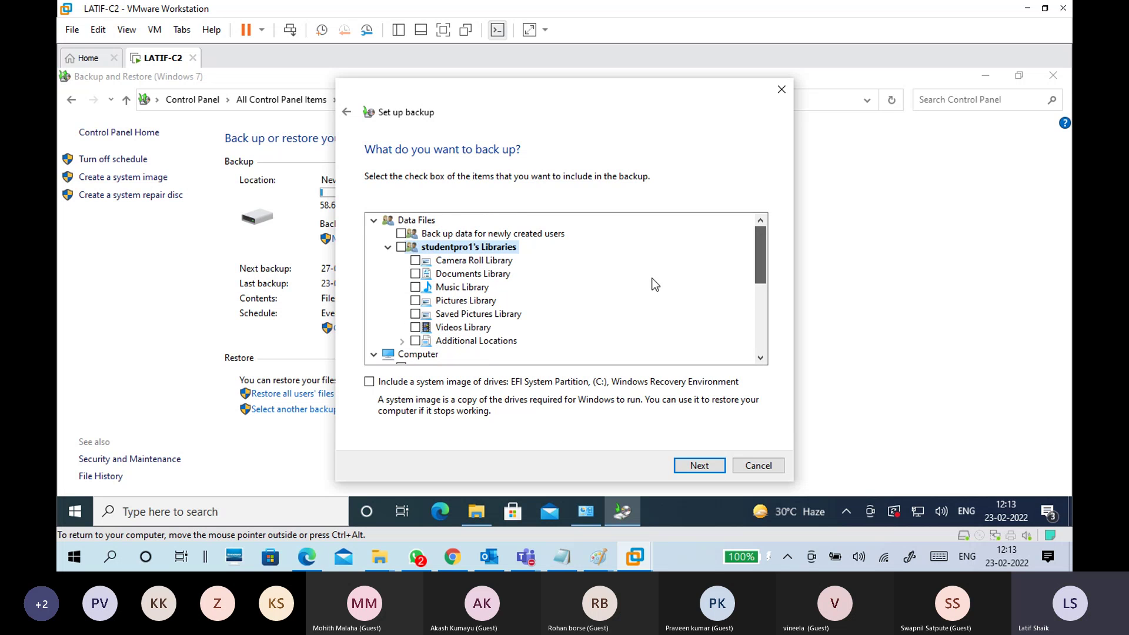
pyautogui.click(472, 301)
pyautogui.click(478, 317)
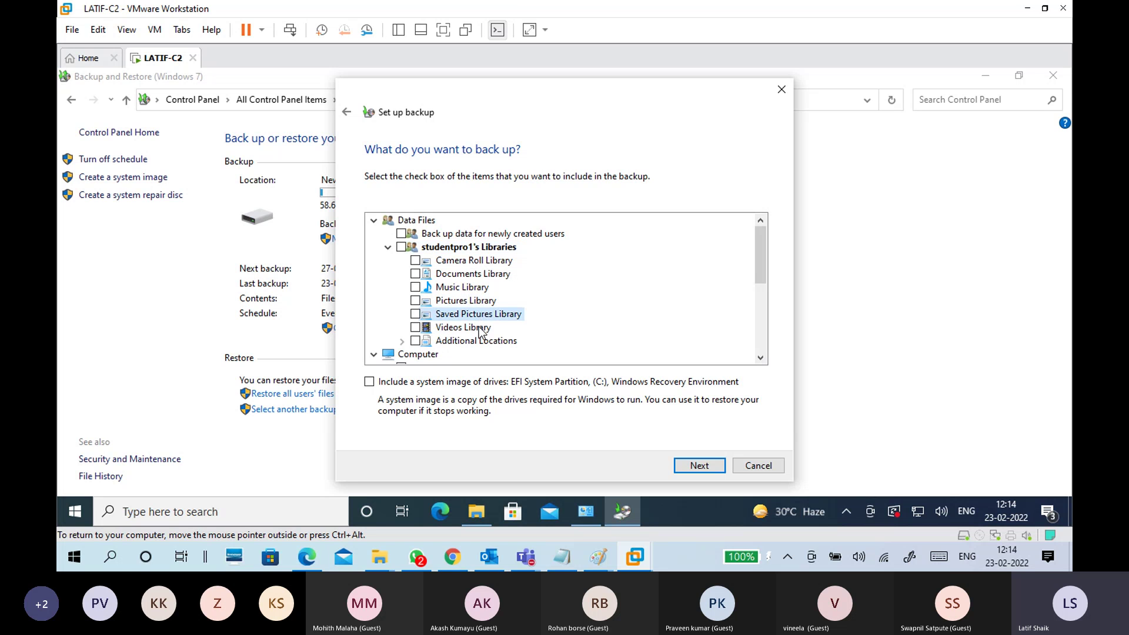
pyautogui.click(481, 329)
pyautogui.click(484, 342)
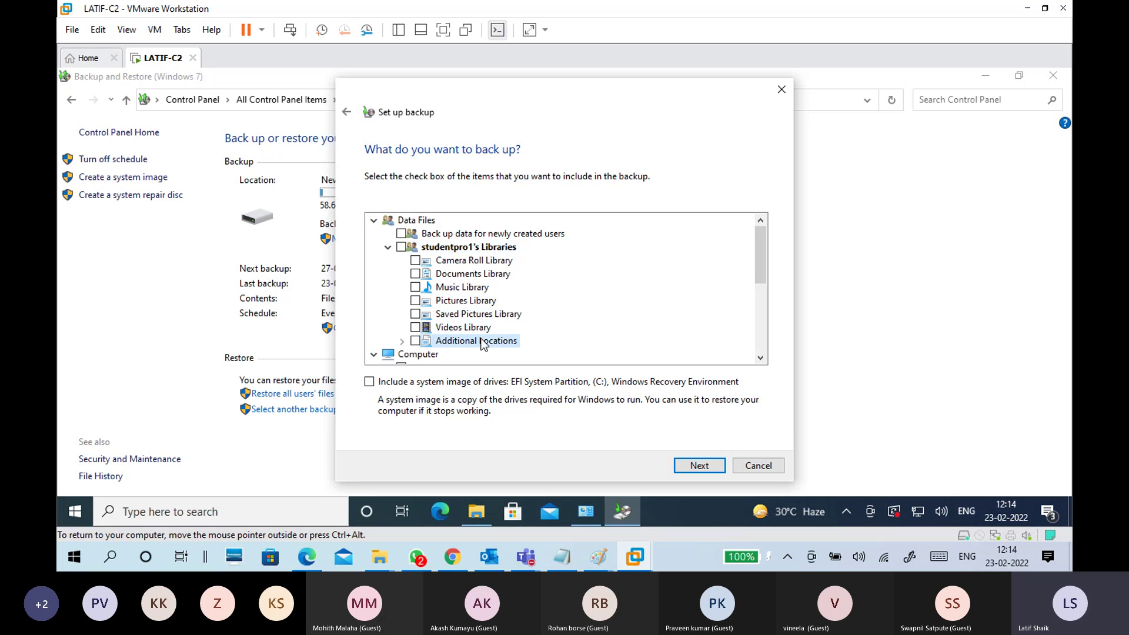
# Try including the user's libraries in the backup, clear them again, and collapse the library list
pyautogui.click(401, 248)
pyautogui.click(402, 247)
pyautogui.click(530, 232)
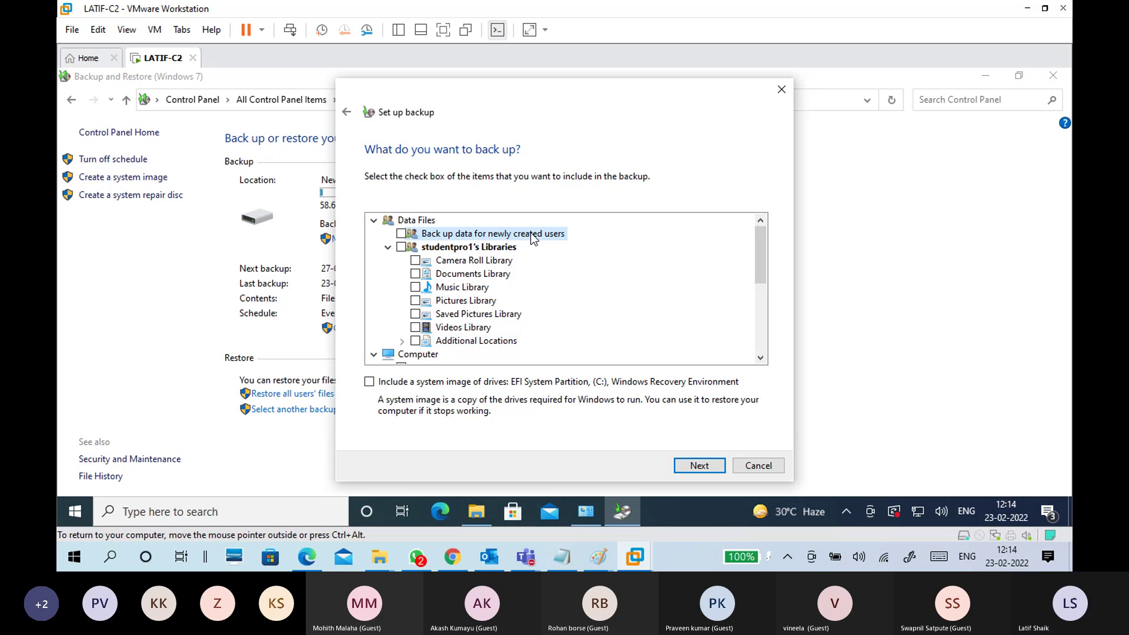
pyautogui.click(499, 260)
pyautogui.press('Up')
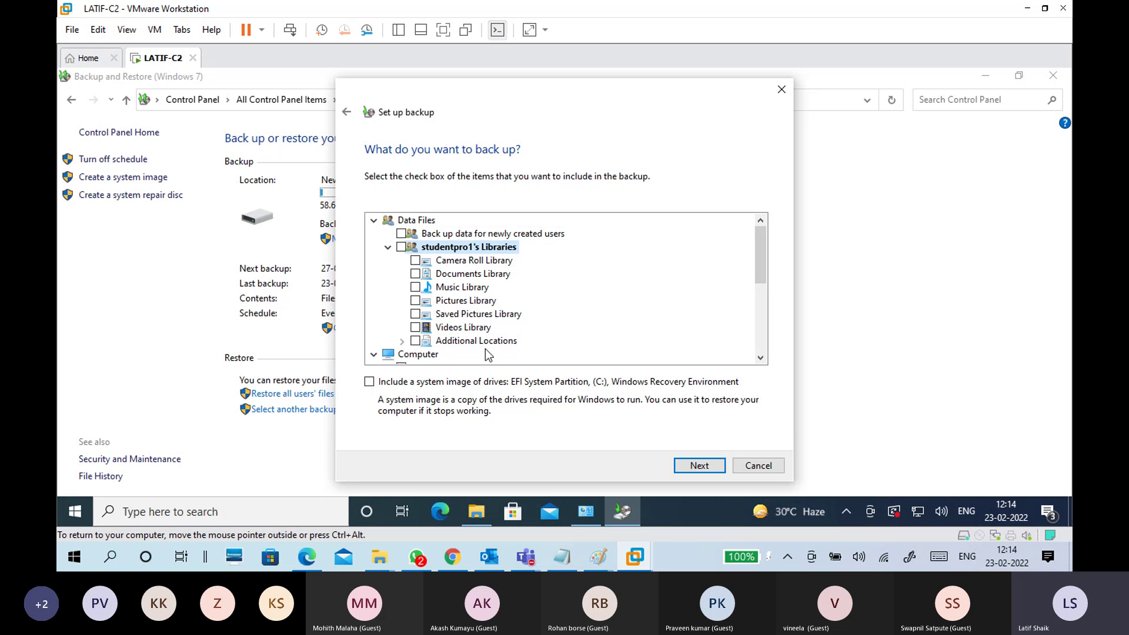
pyautogui.click(391, 250)
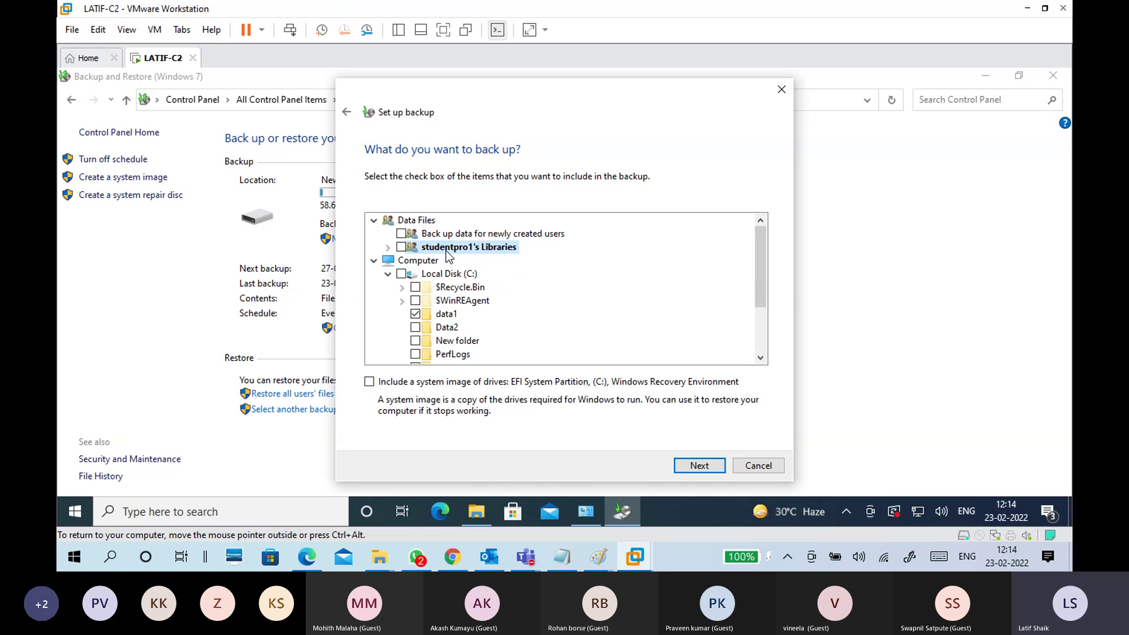
# Exclude the data1 folder on Local Disk (C:) from the backup and include Data2 instead
pyautogui.click(388, 274)
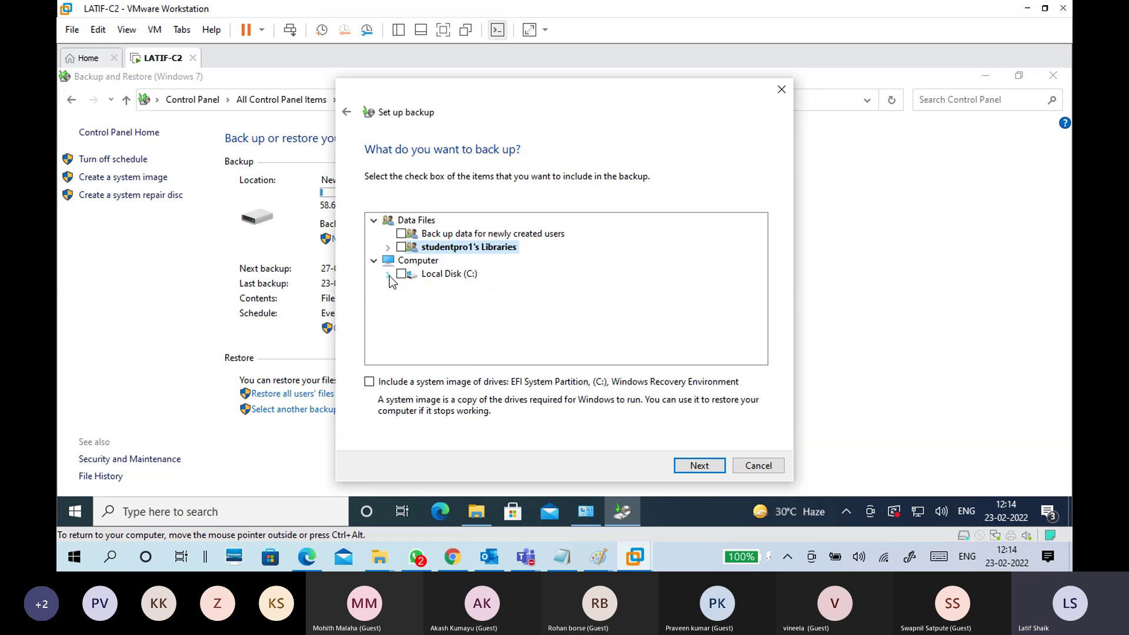
pyautogui.click(389, 275)
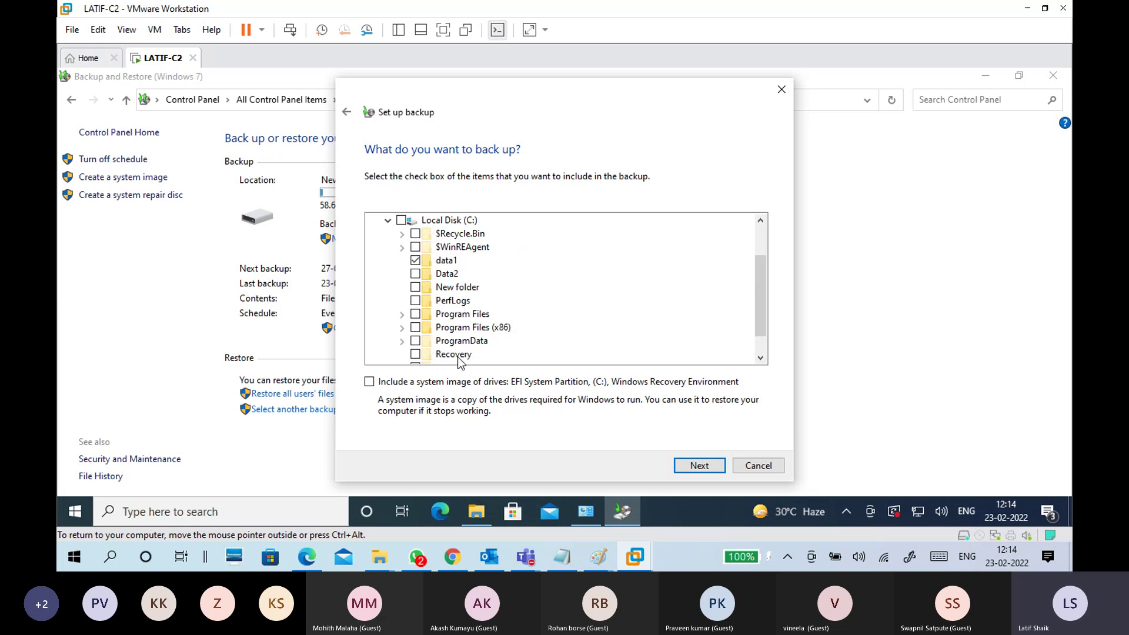
pyautogui.click(415, 260)
pyautogui.click(415, 273)
pyautogui.click(448, 275)
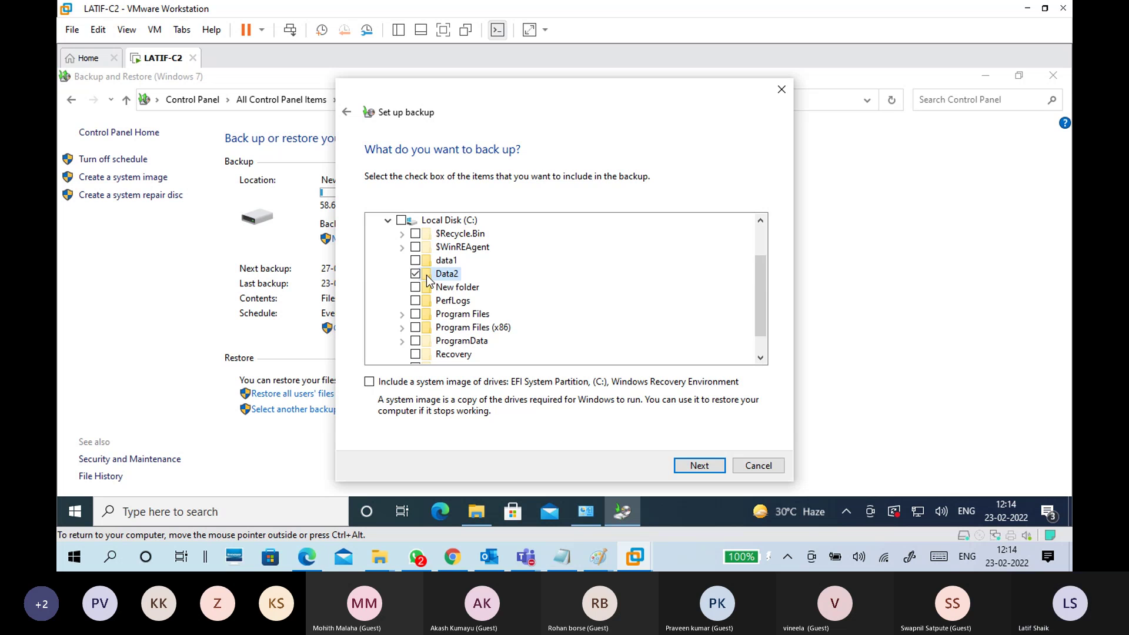
pyautogui.scroll(1, 569, 327)
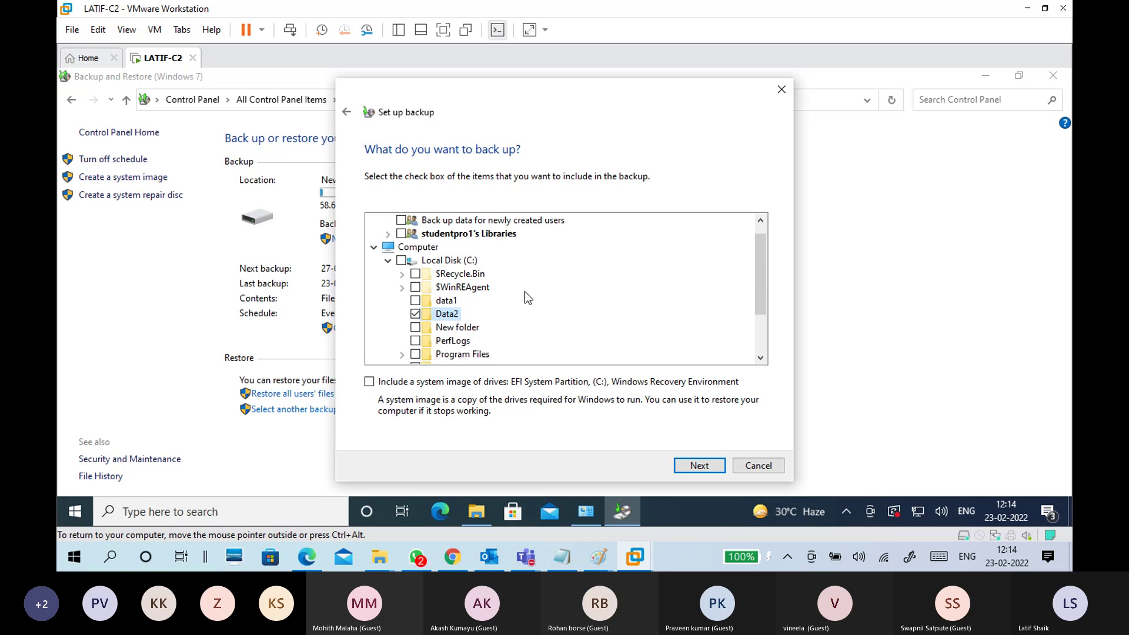
pyautogui.click(467, 262)
pyautogui.click(450, 318)
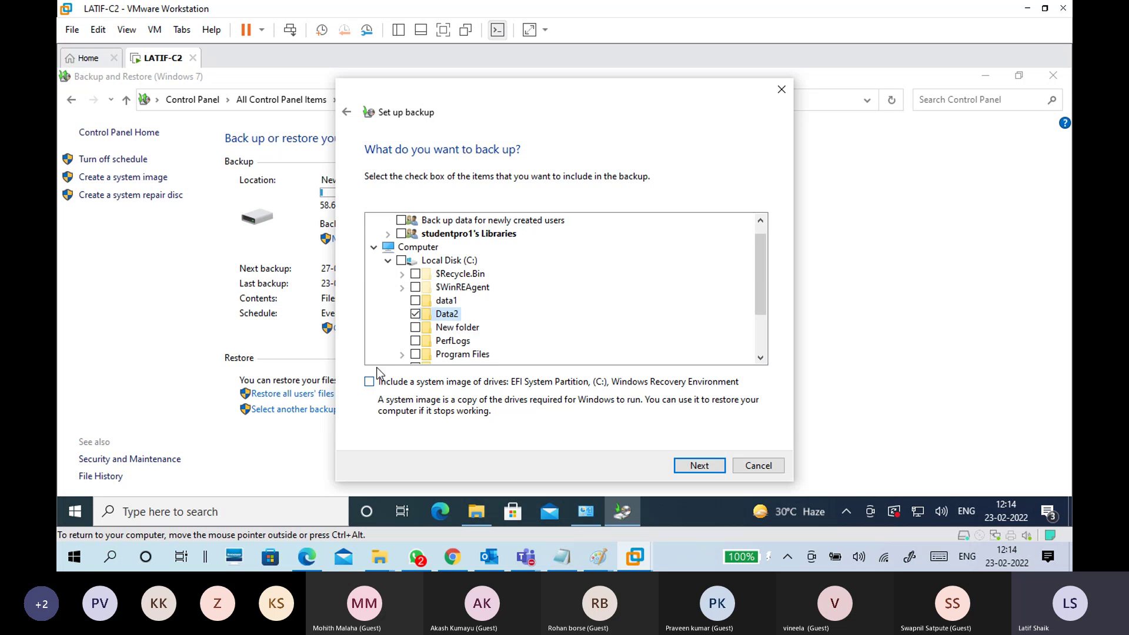
# Try the system image option, leave it excluded, and continue to the backup settings review with only Data2 selected
pyautogui.click(369, 383)
pyautogui.click(464, 387)
pyautogui.click(441, 385)
pyautogui.click(453, 319)
pyautogui.click(695, 467)
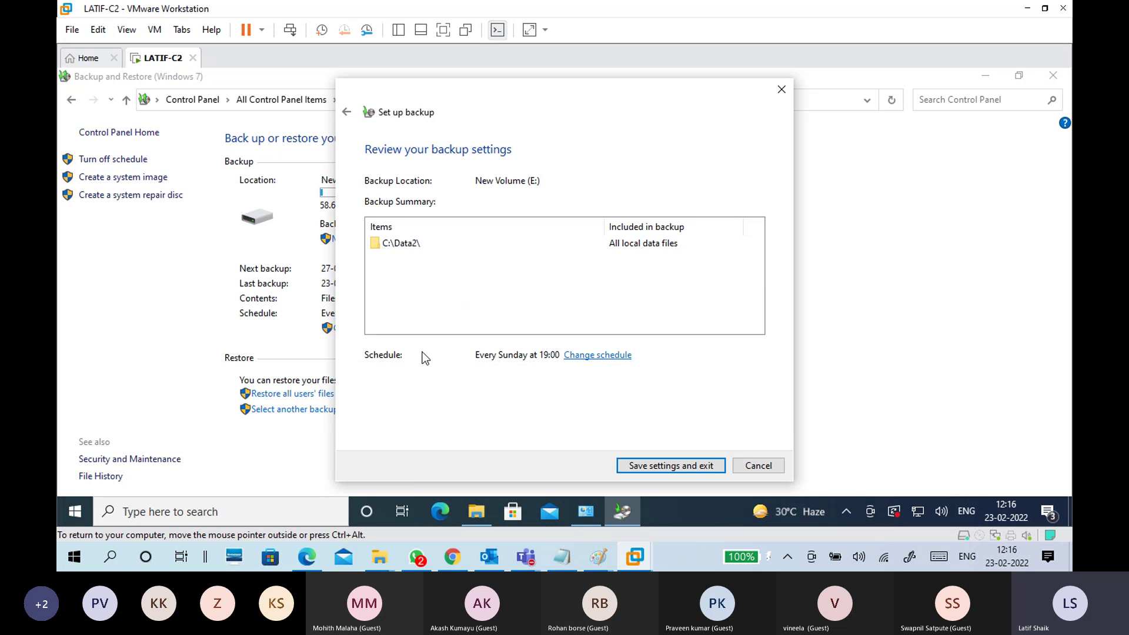
# Open the backup schedule settings and examine the frequency, day and time choices for a weekly Sunday backup
pyautogui.click(587, 358)
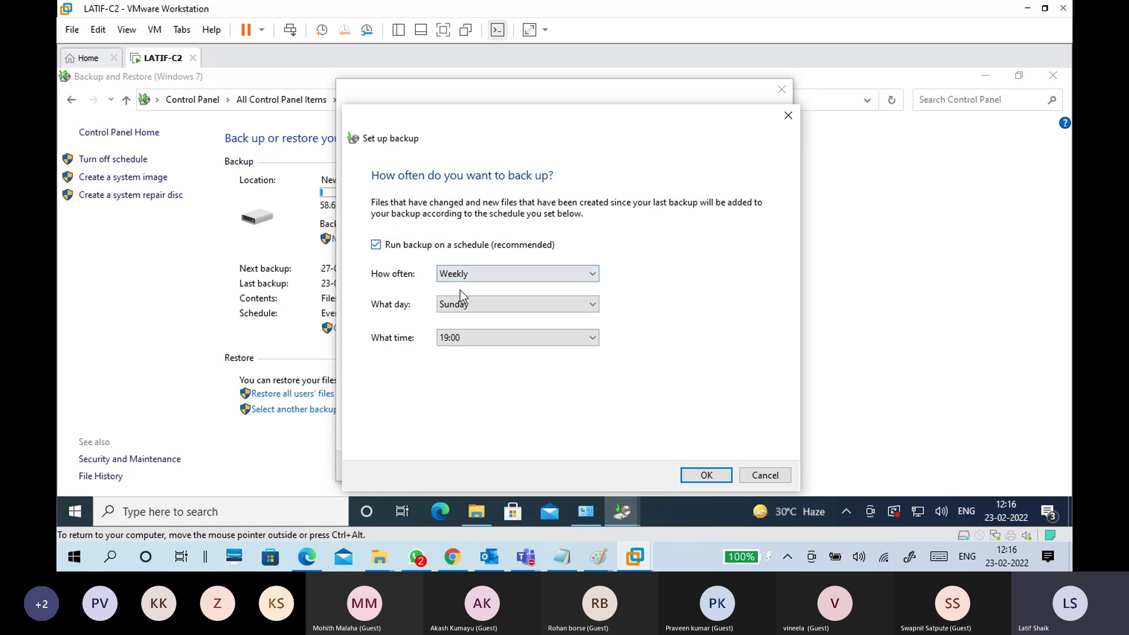
pyautogui.click(502, 273)
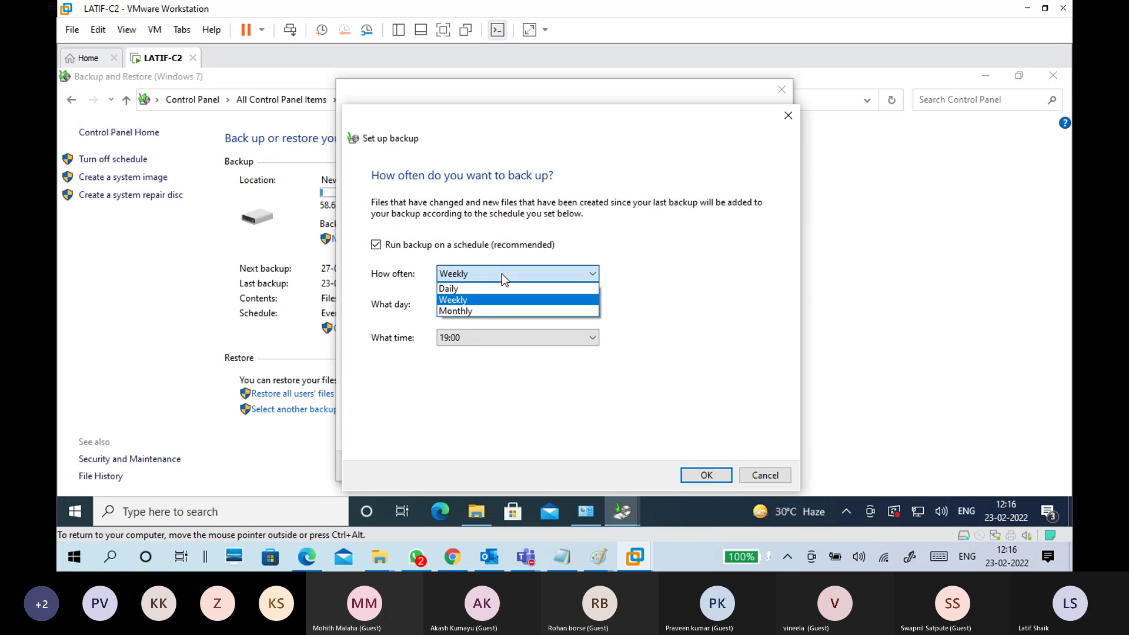
pyautogui.click(495, 300)
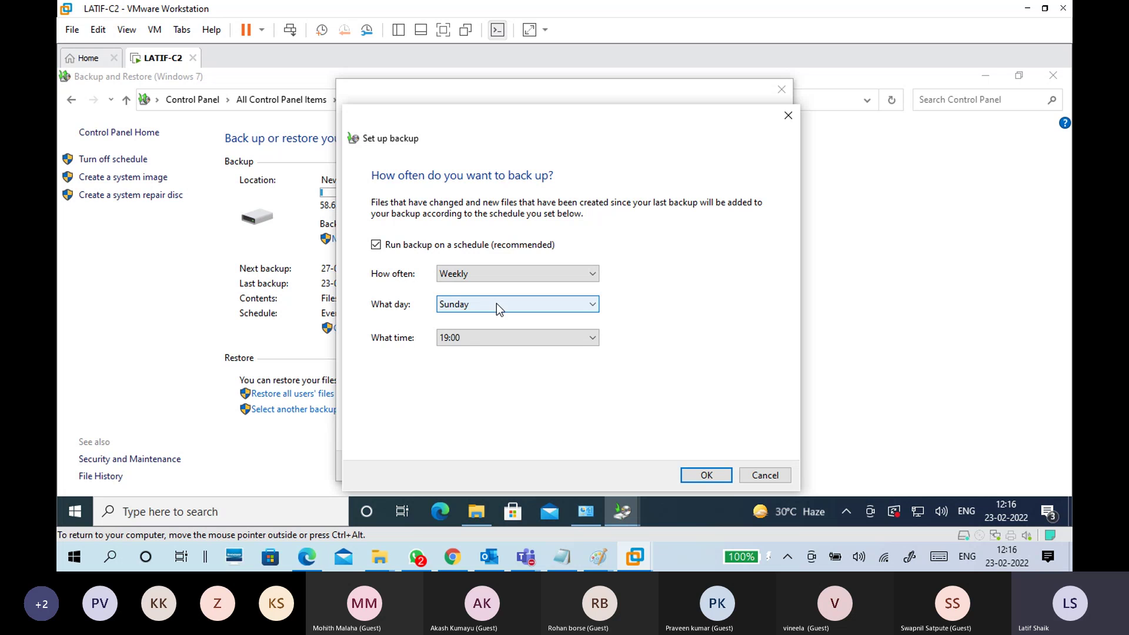
pyautogui.click(496, 304)
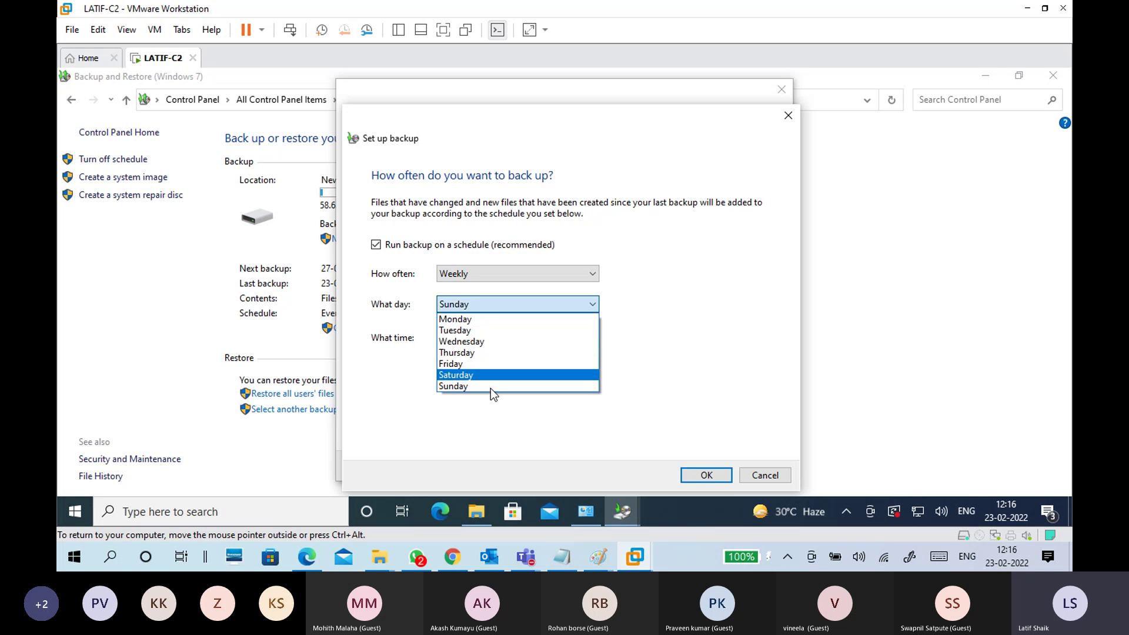
pyautogui.click(479, 425)
pyautogui.click(479, 338)
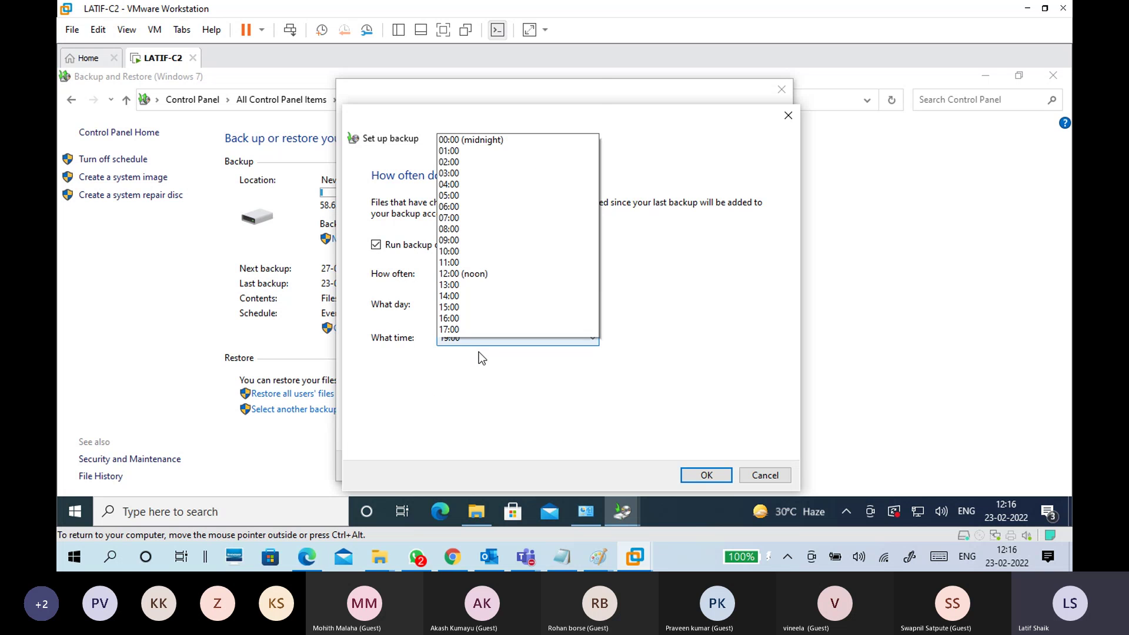
pyautogui.click(487, 416)
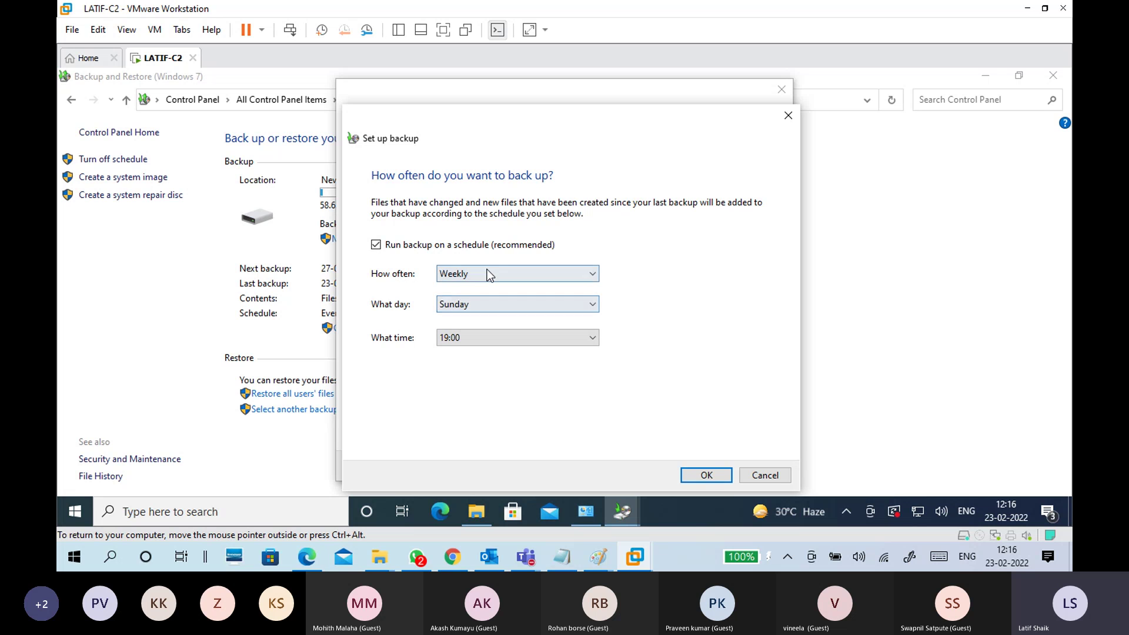
# Try a daily backup frequency and look through the available start times
pyautogui.click(487, 270)
pyautogui.click(482, 288)
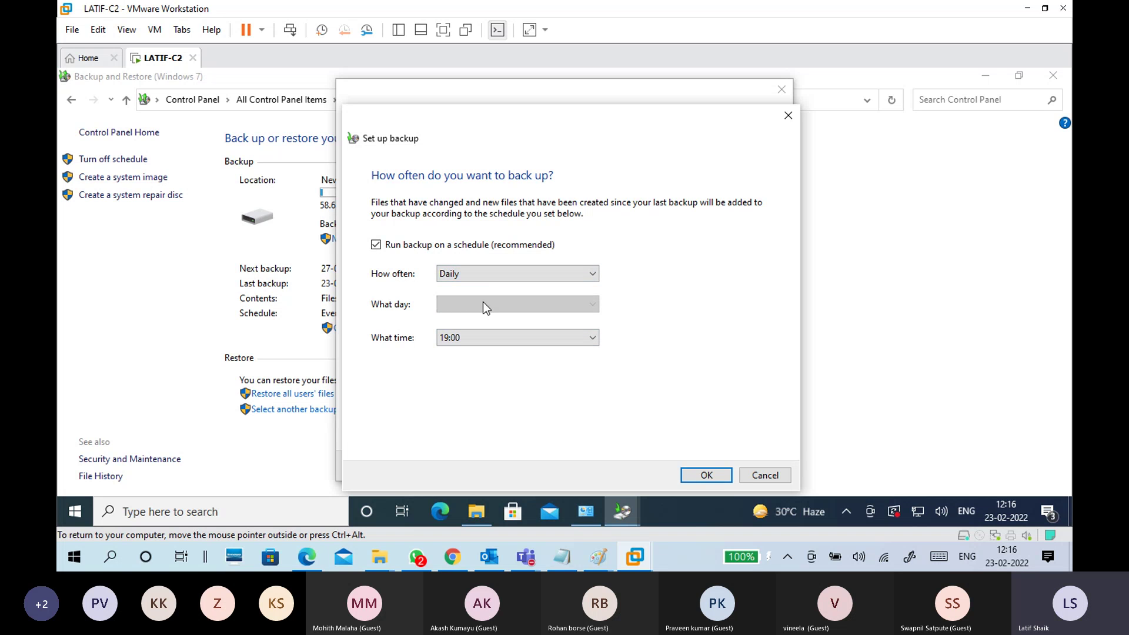
pyautogui.click(486, 338)
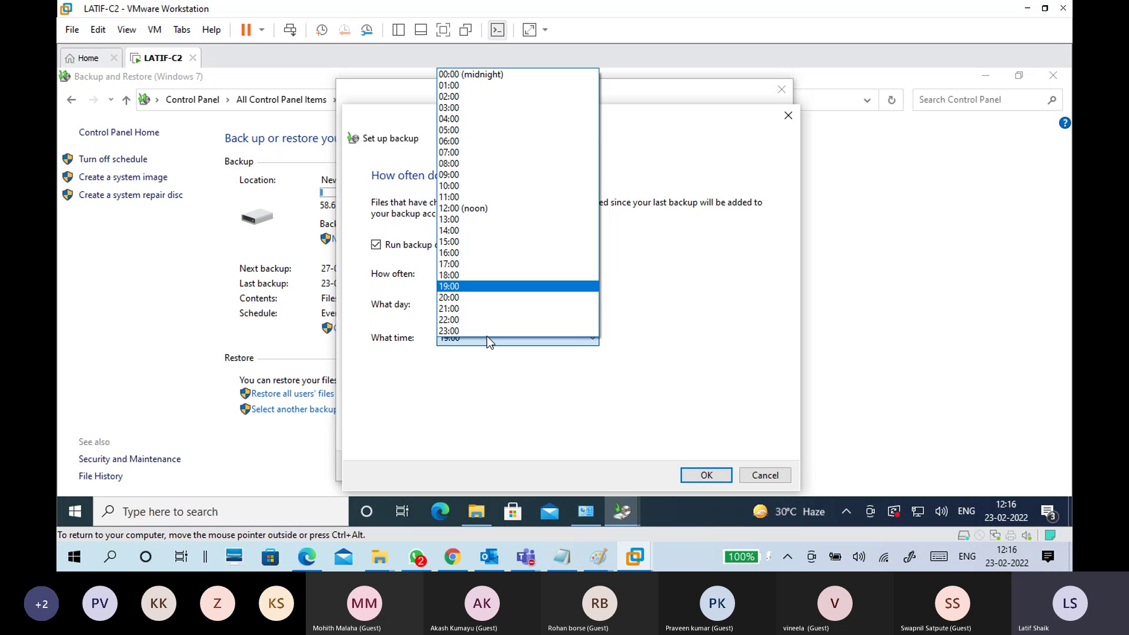
pyautogui.click(492, 372)
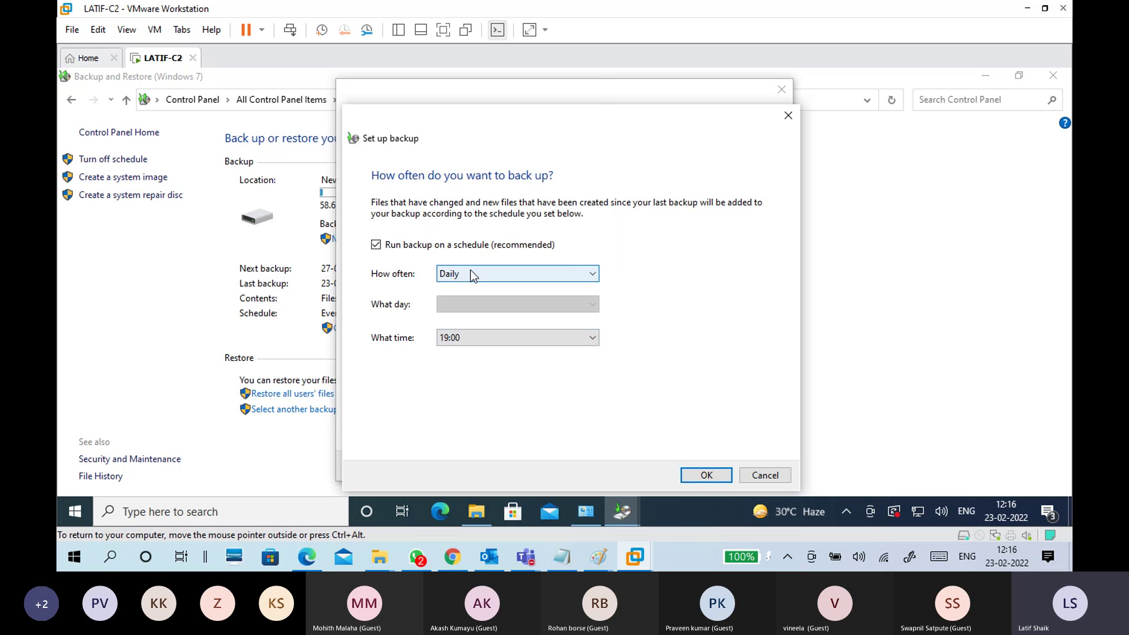
pyautogui.click(478, 340)
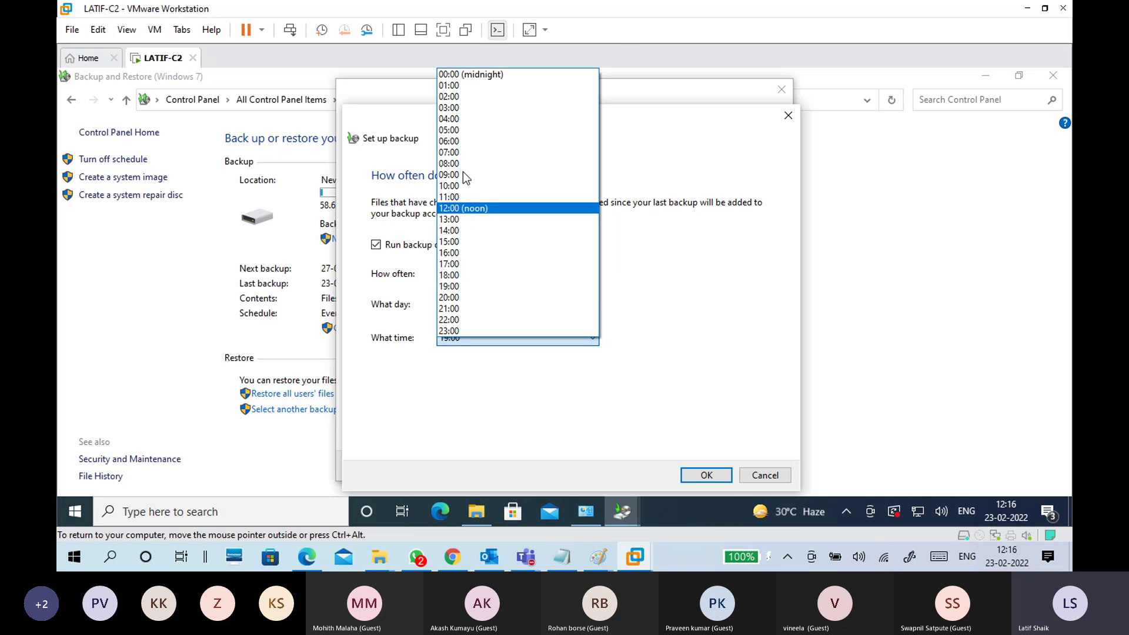
pyautogui.click(477, 382)
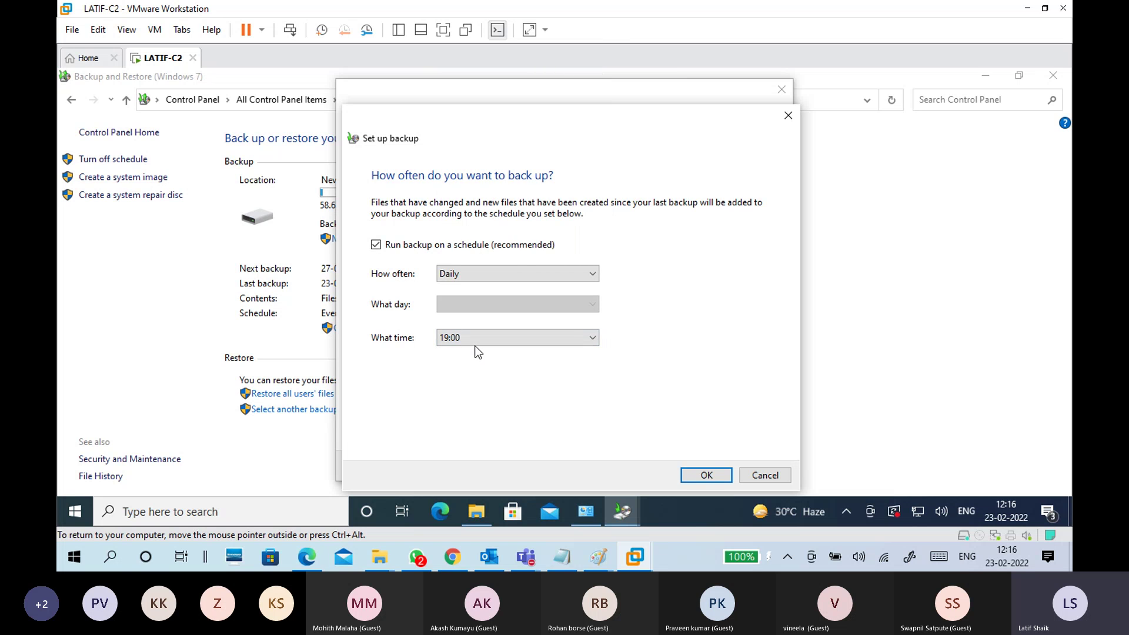
# Try a monthly backup schedule on day 1 and look through its start times
pyautogui.click(480, 275)
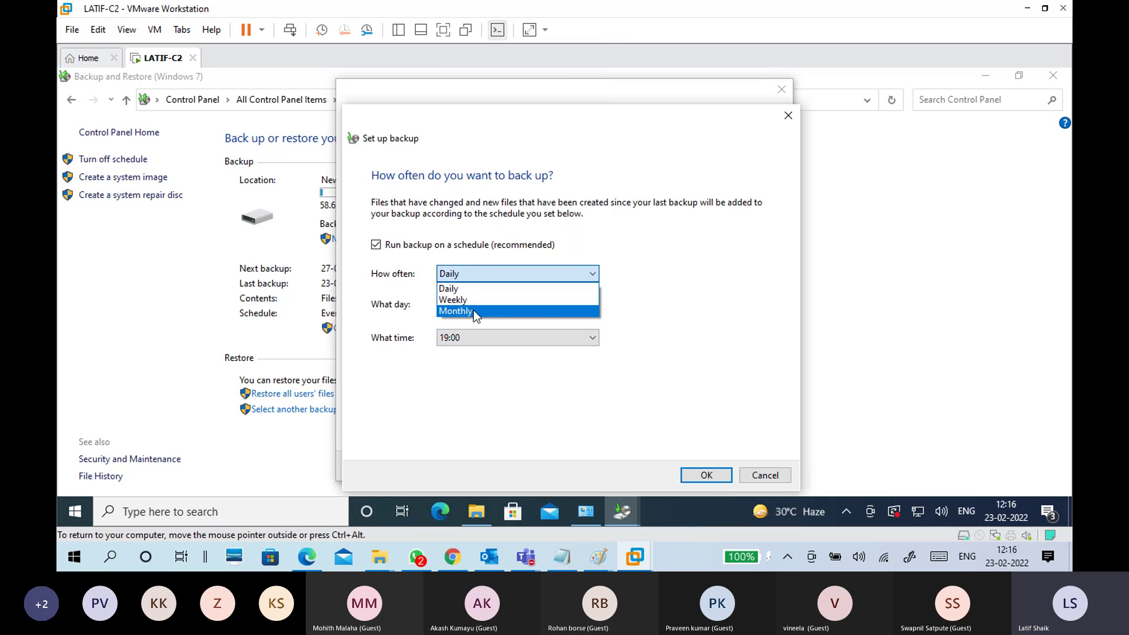
pyautogui.click(475, 310)
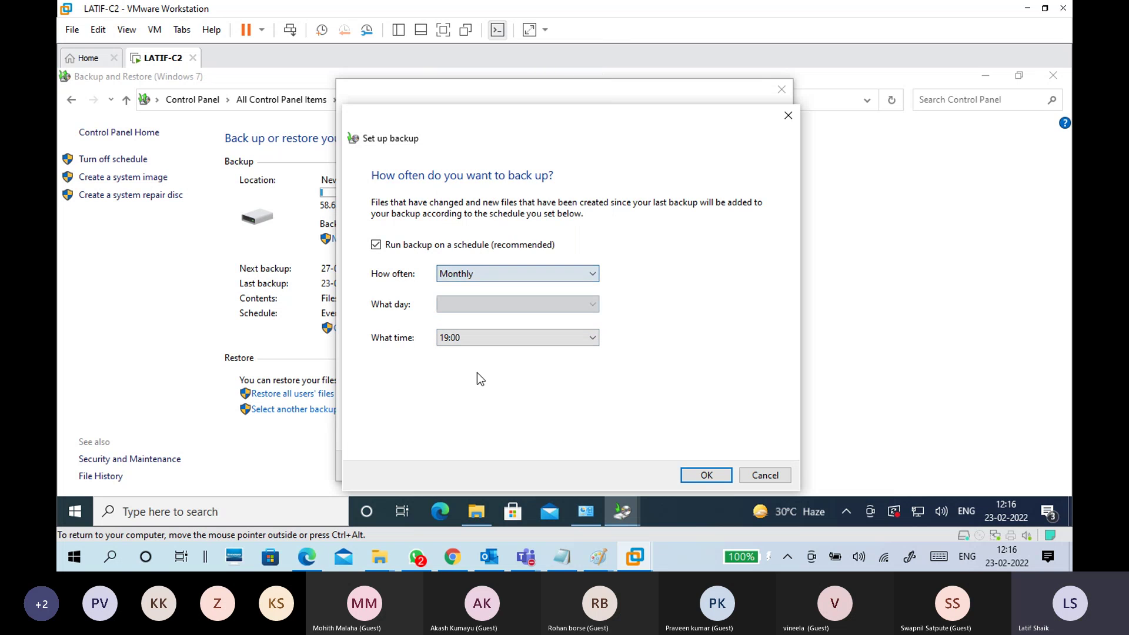
pyautogui.click(476, 303)
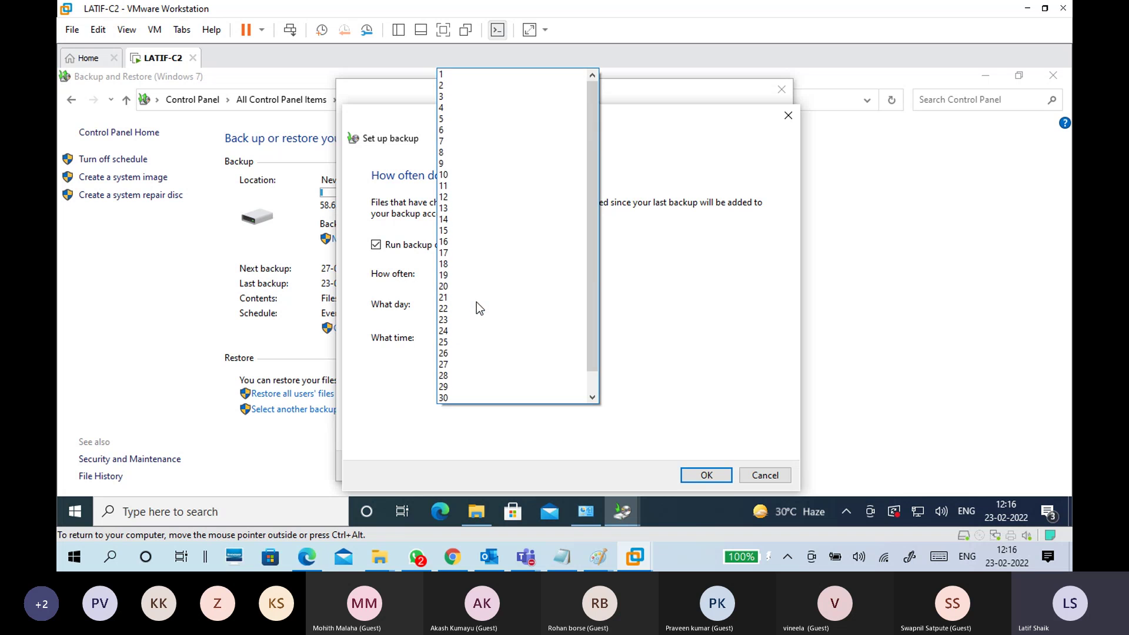
pyautogui.click(473, 75)
pyautogui.click(462, 337)
pyautogui.click(477, 423)
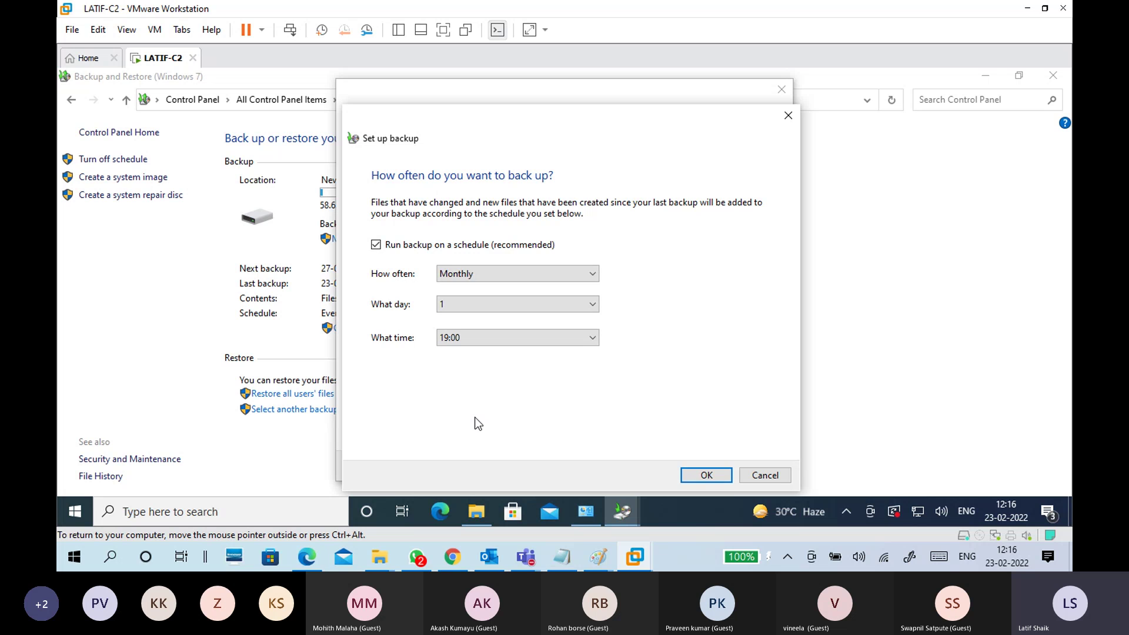
# Try the weekly, monthly and daily frequencies once more, and discard the schedule changes
pyautogui.click(495, 272)
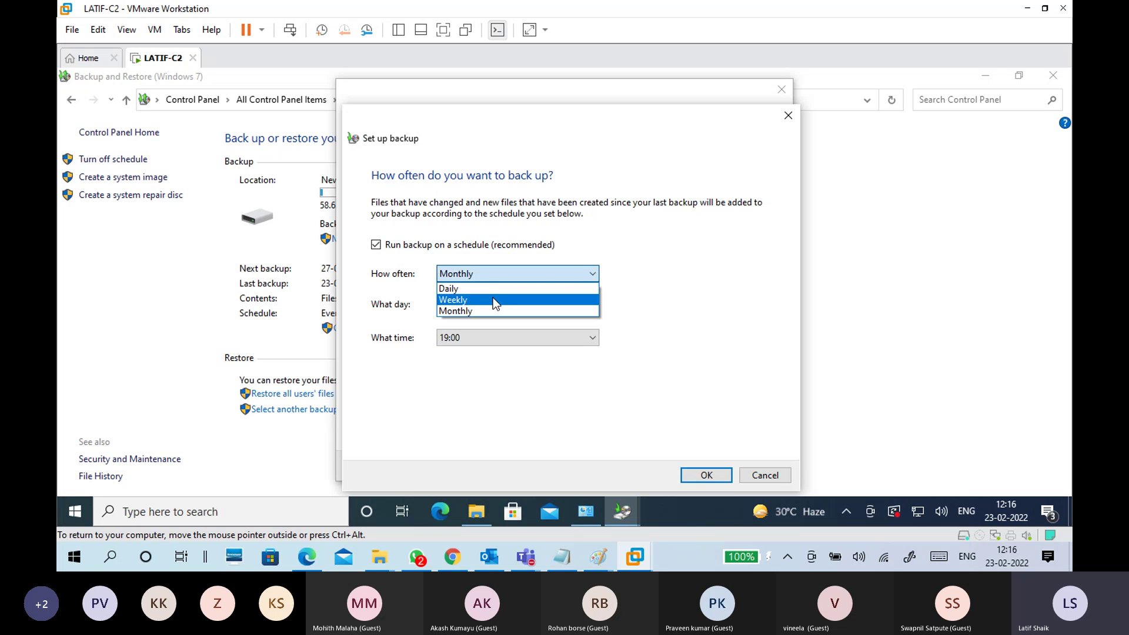
pyautogui.click(493, 299)
pyautogui.click(496, 275)
pyautogui.click(496, 312)
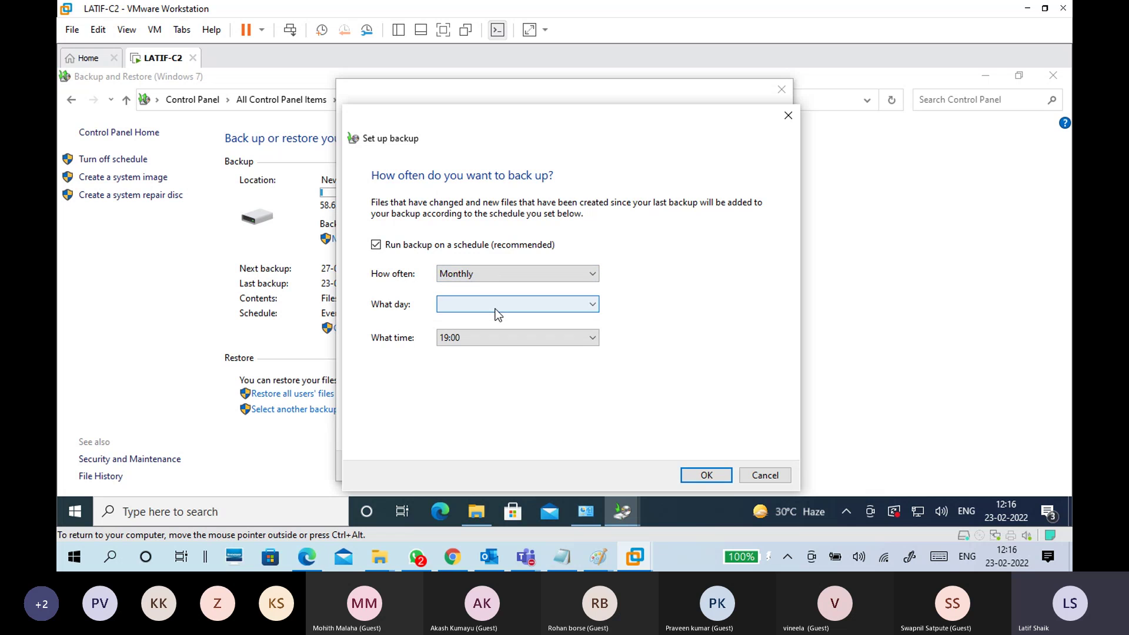
pyautogui.click(496, 273)
pyautogui.click(496, 287)
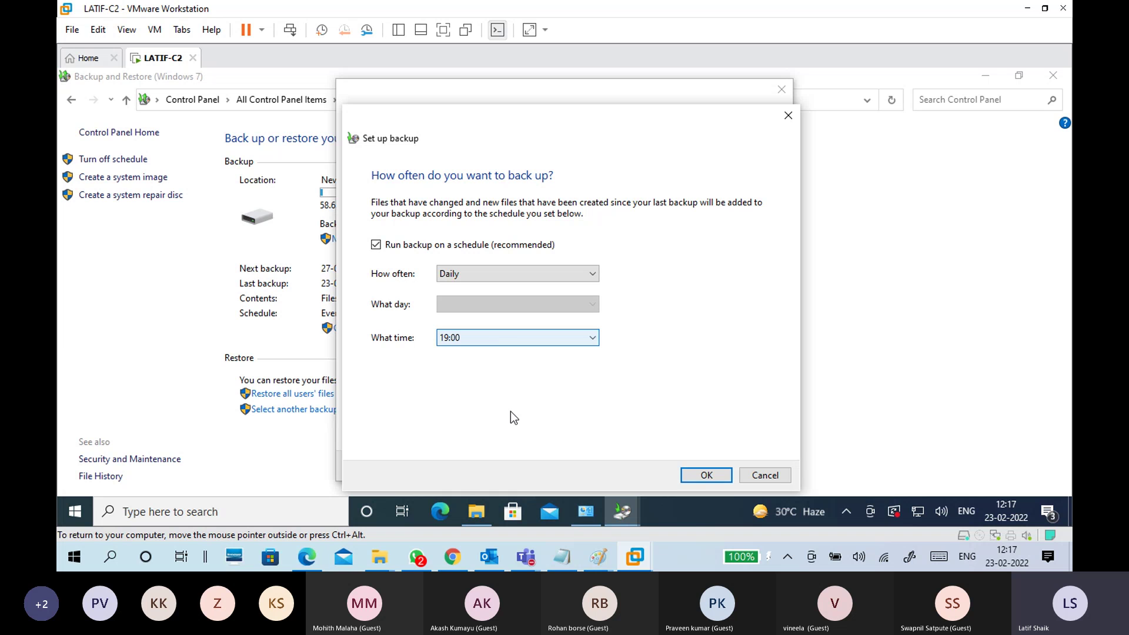
pyautogui.click(758, 480)
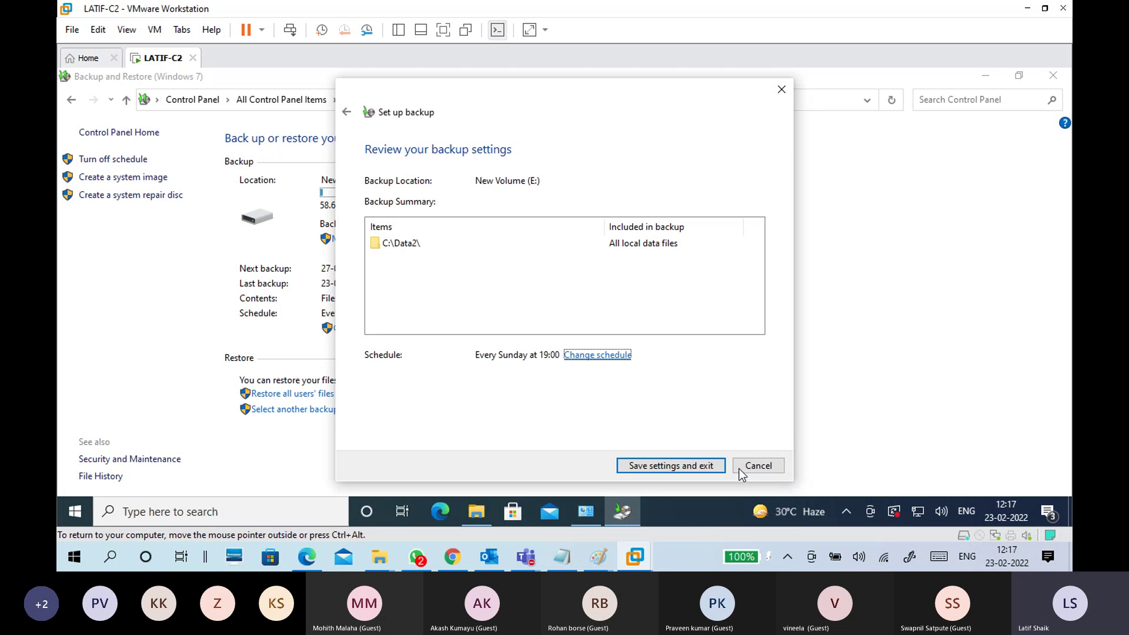
# Save the backup settings for Data2 and run the backup immediately
pyautogui.click(682, 466)
pyautogui.press('super+Down')
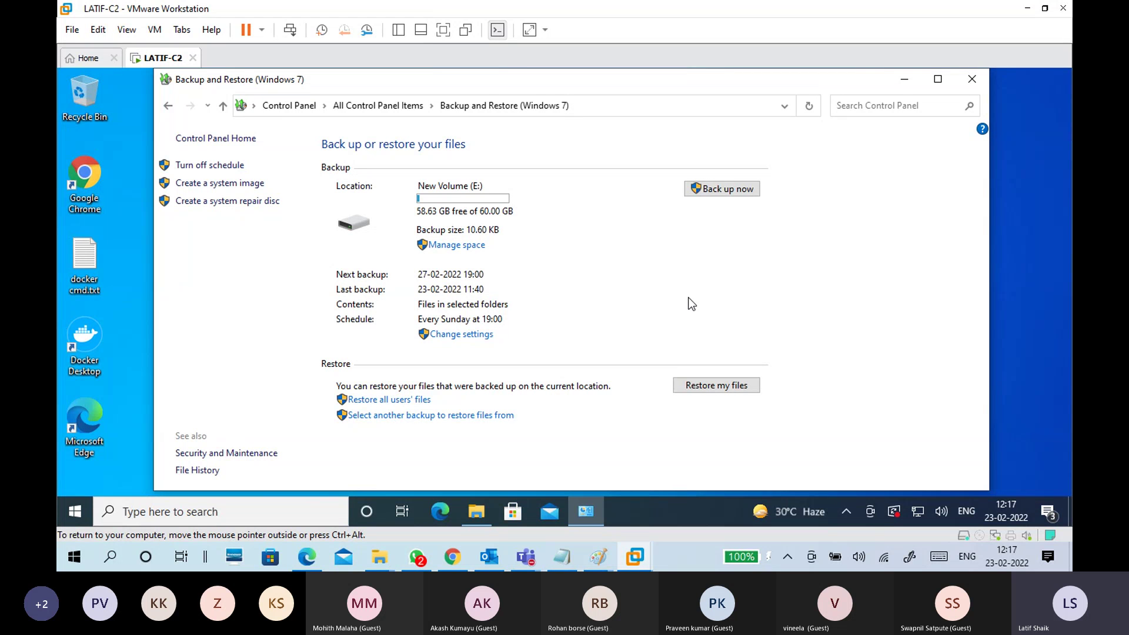
pyautogui.click(725, 192)
pyautogui.click(723, 197)
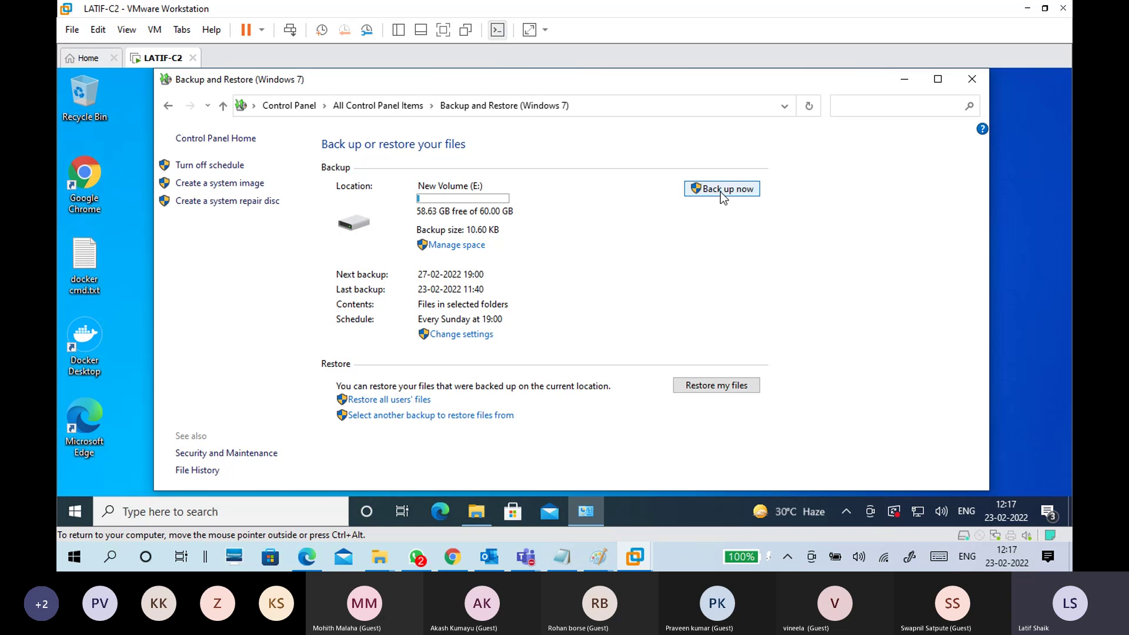
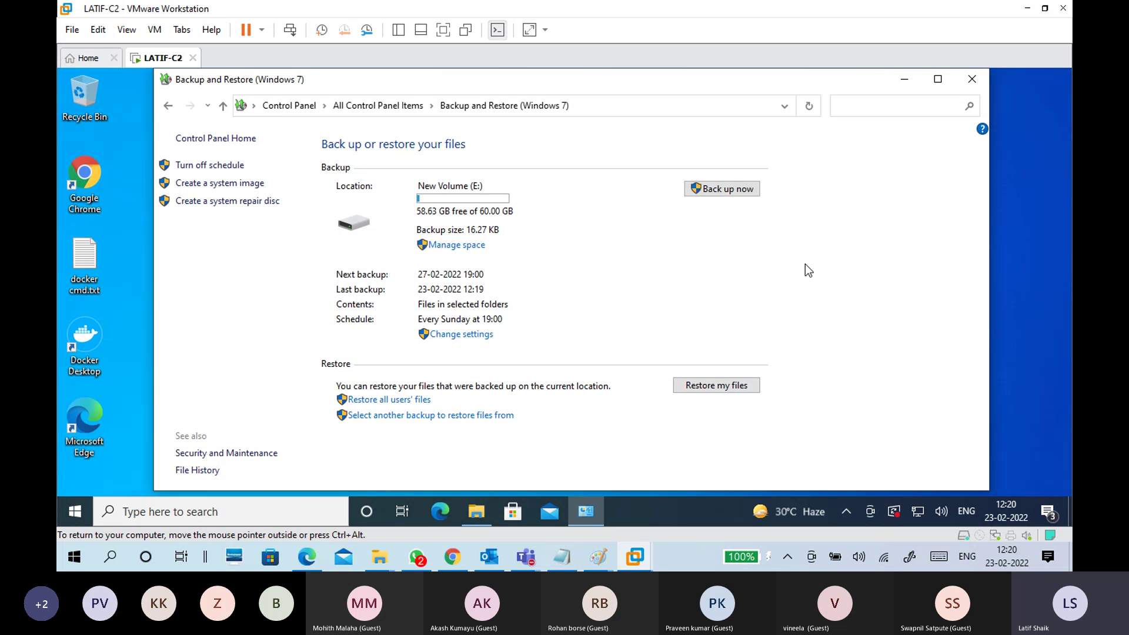
# Examine the text files inside the Data2 folder on Local Disk (C:) in File Explorer
pyautogui.click(478, 518)
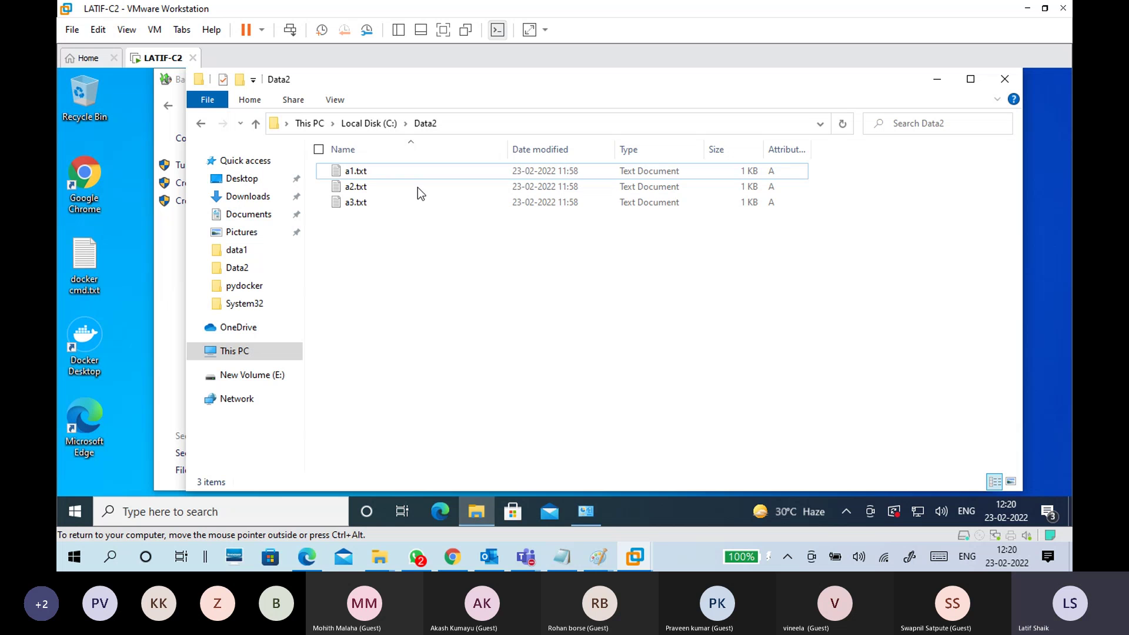
pyautogui.click(377, 123)
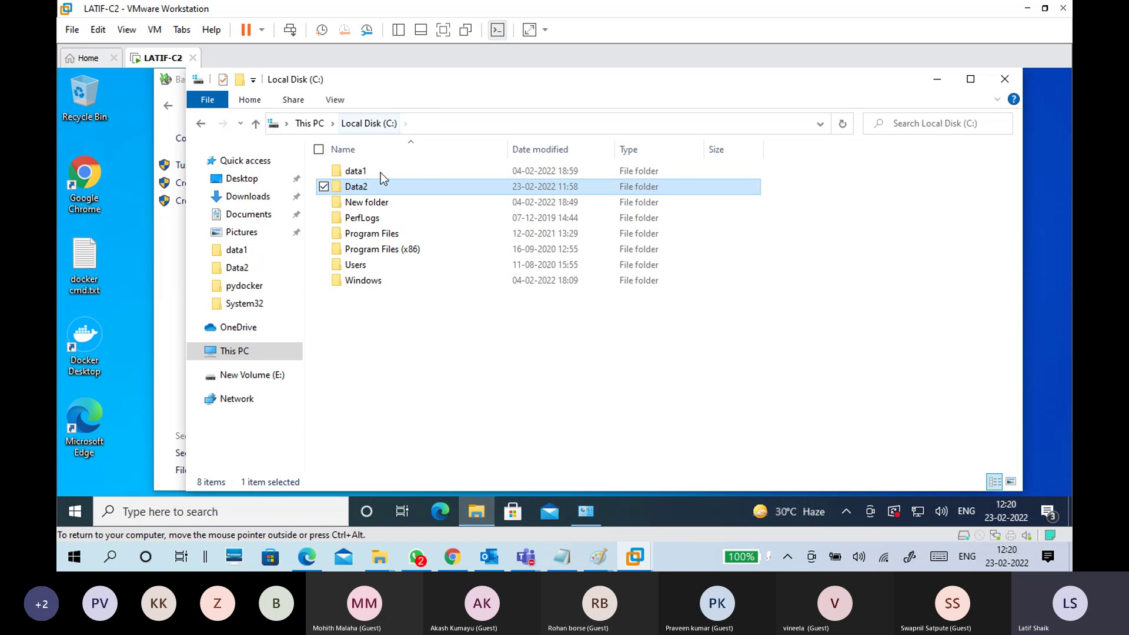
pyautogui.doubleClick(377, 188)
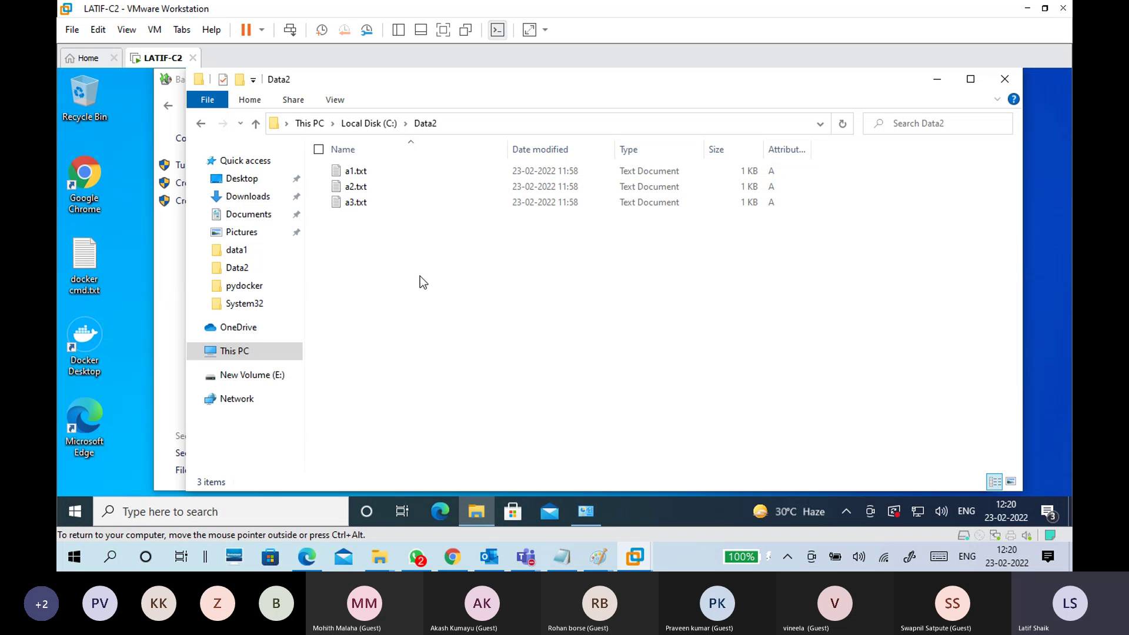
pyautogui.click(385, 206)
pyautogui.hotkey('shift', 'Up')
pyautogui.hotkey('shift', 'Up')
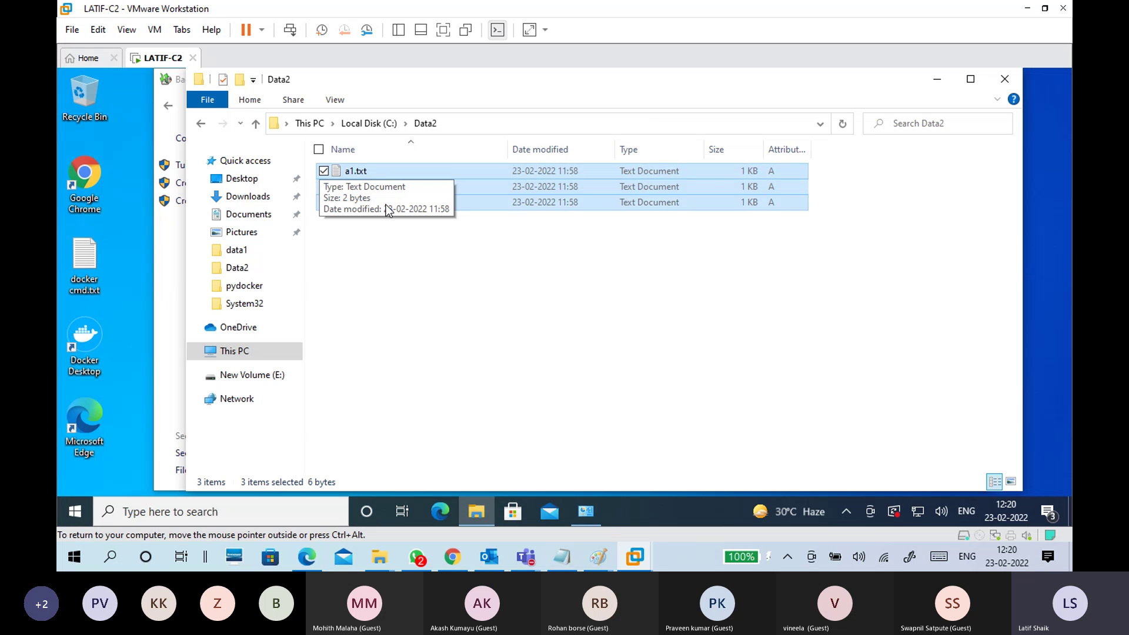
pyautogui.click(414, 256)
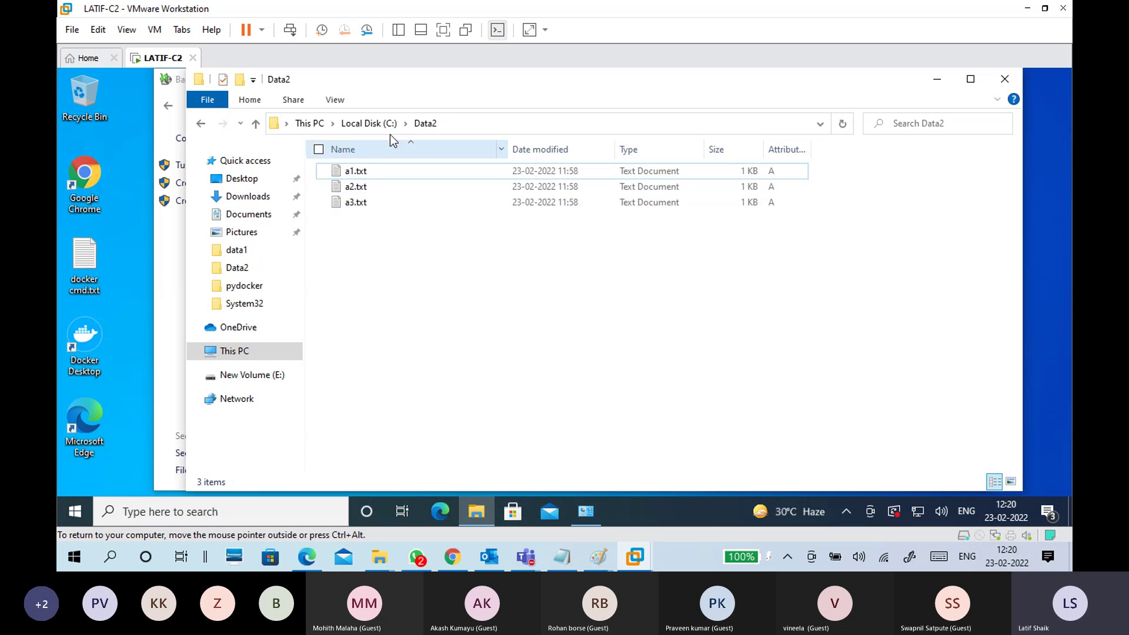
pyautogui.click(386, 129)
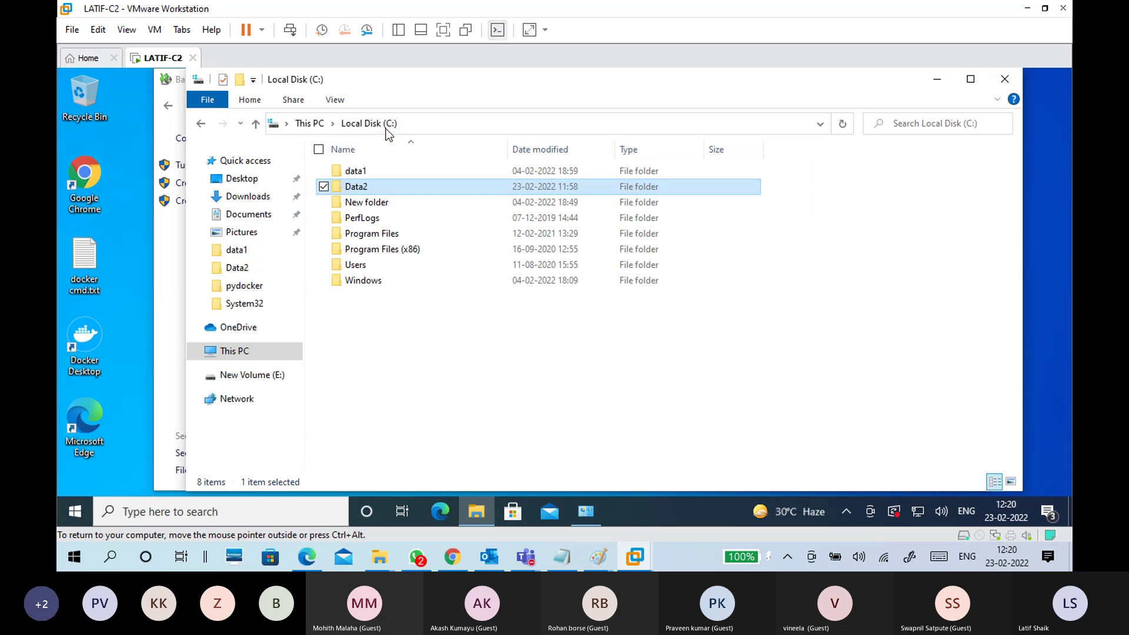
pyautogui.doubleClick(356, 187)
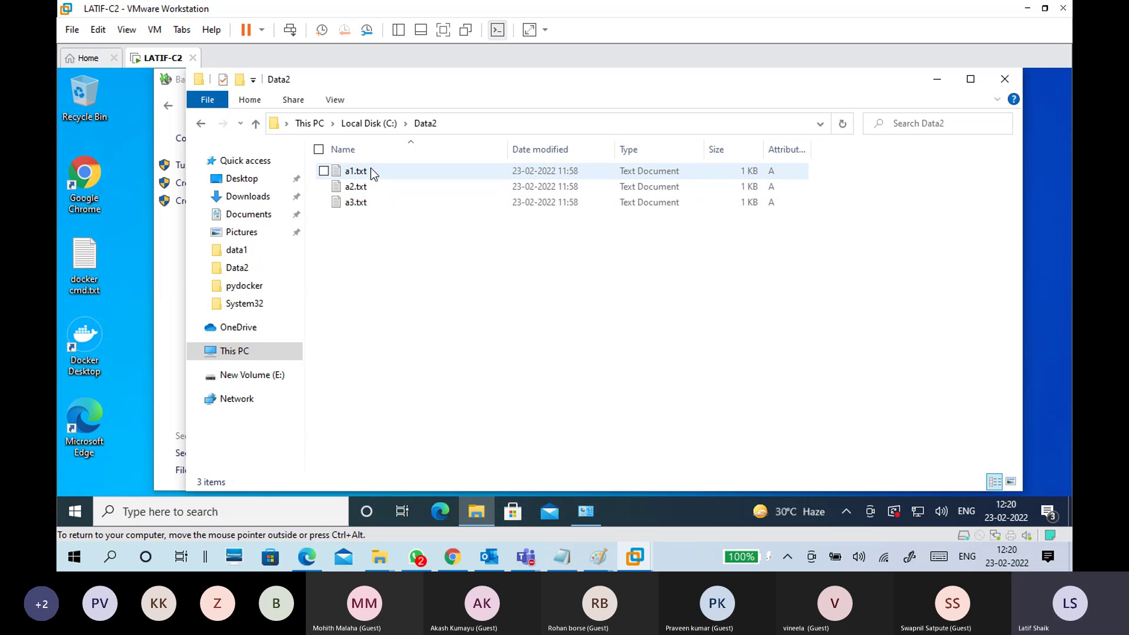
pyautogui.click(362, 206)
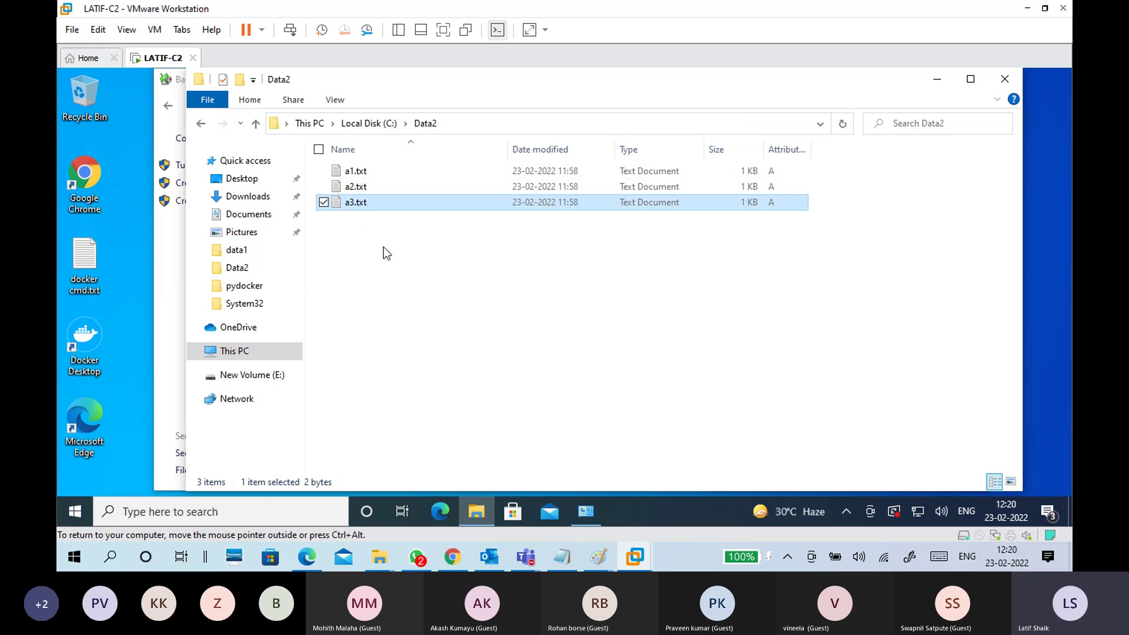
# Permanently delete the Data2 folder from Local Disk (C:) and return to Backup and Restore
pyautogui.click(381, 125)
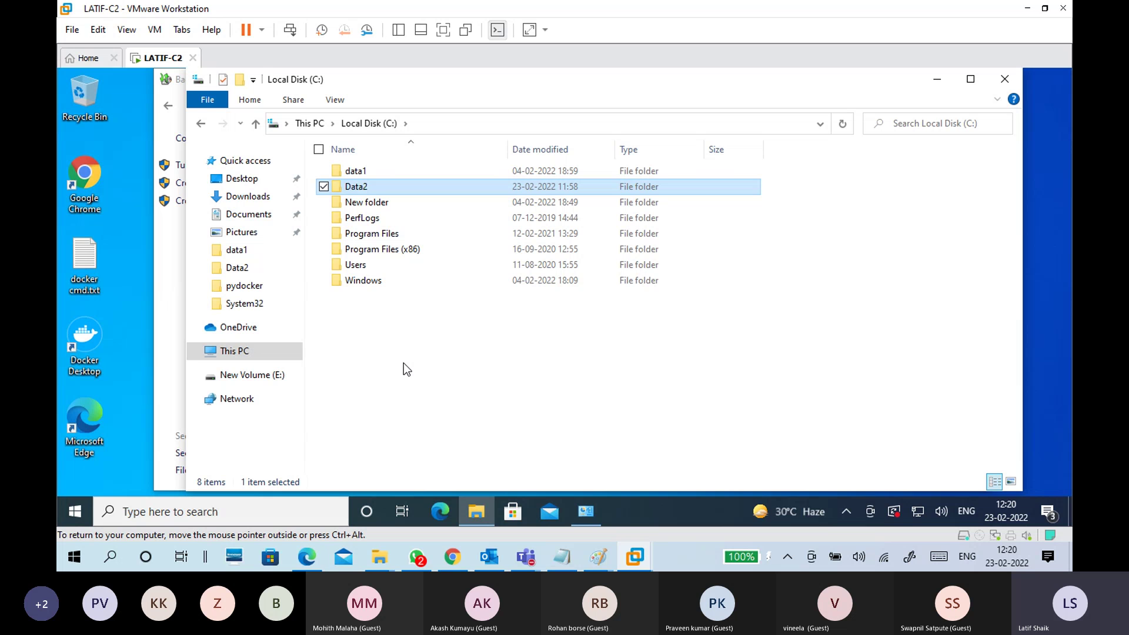
pyautogui.hotkey('shift', 'Delete')
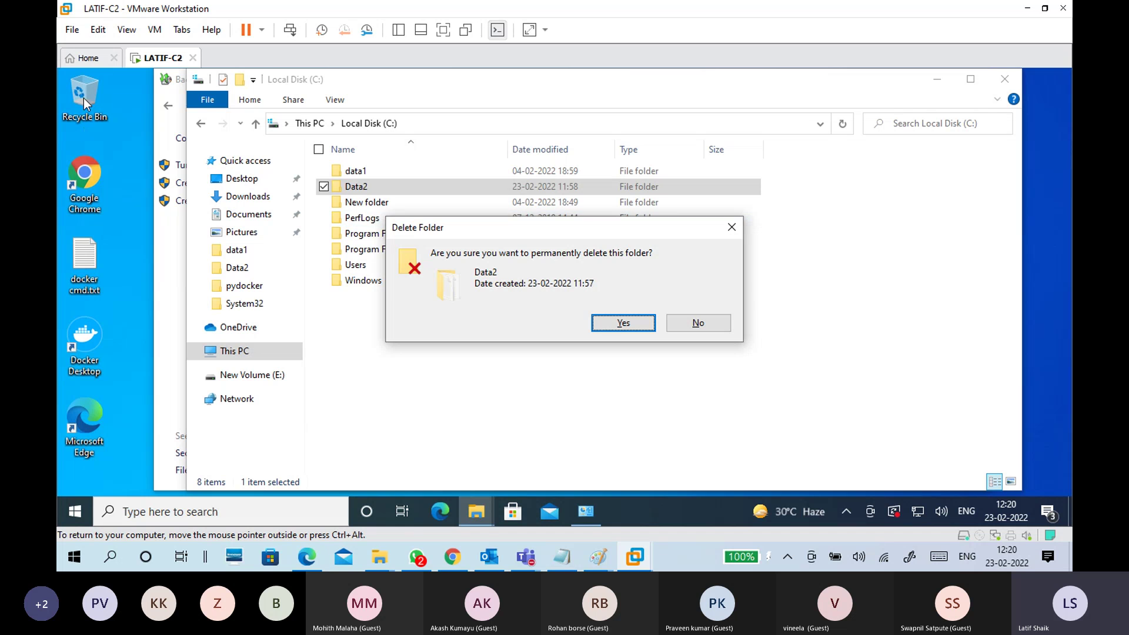
pyautogui.click(622, 323)
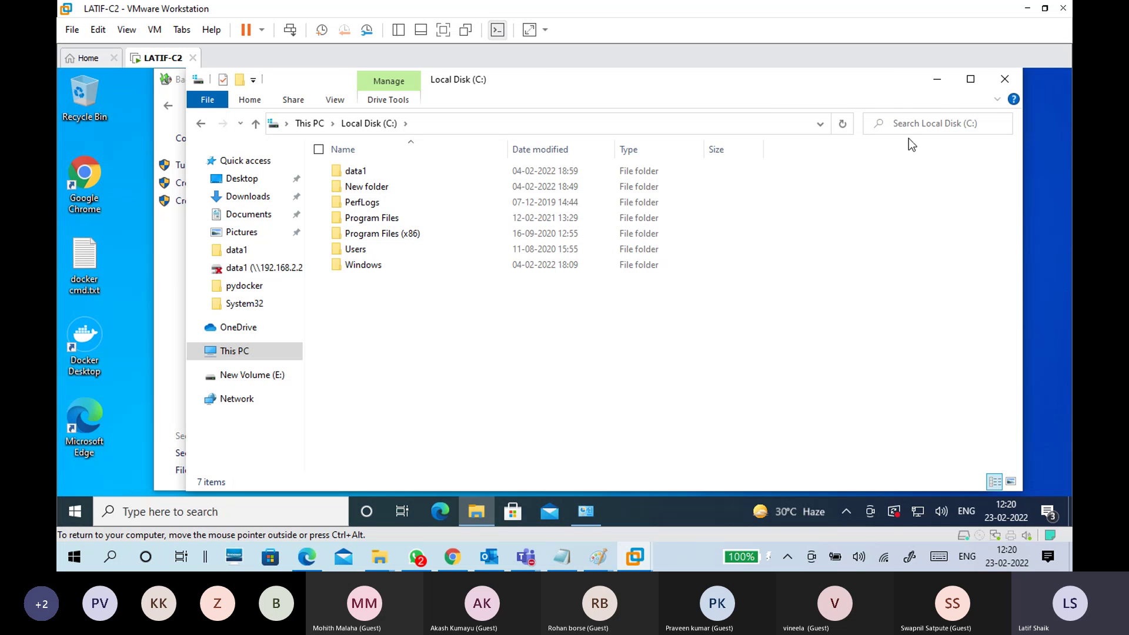
pyautogui.click(937, 83)
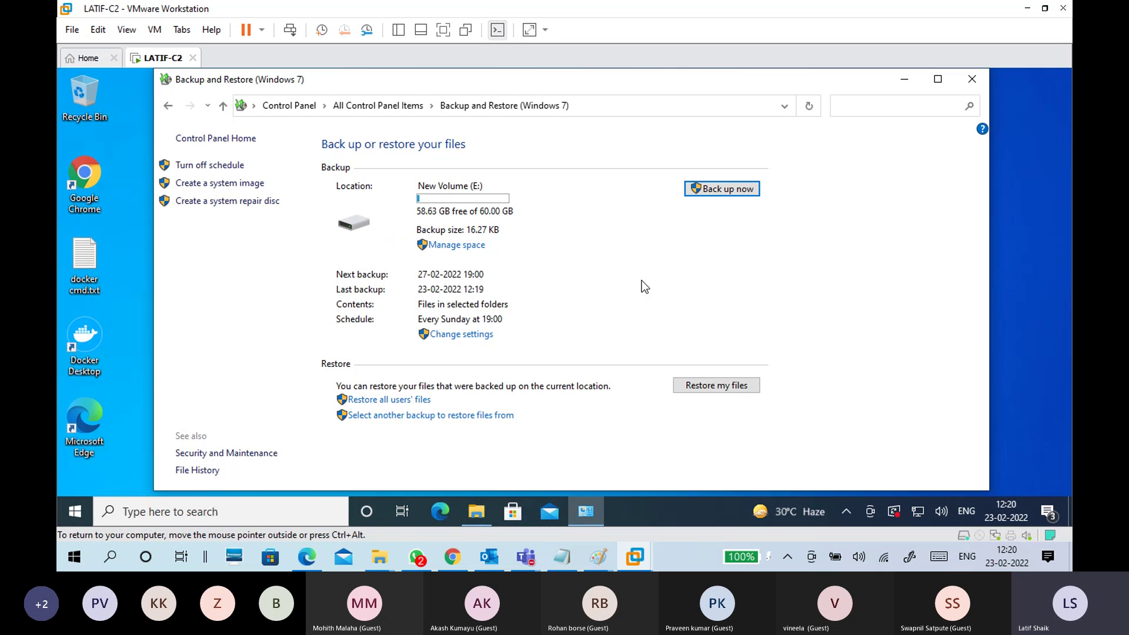
# Examine the restore options of the DESKTOP-R12LBP2 backup on New Volume (E:), close them and return to Backup and Restore
pyautogui.click(470, 519)
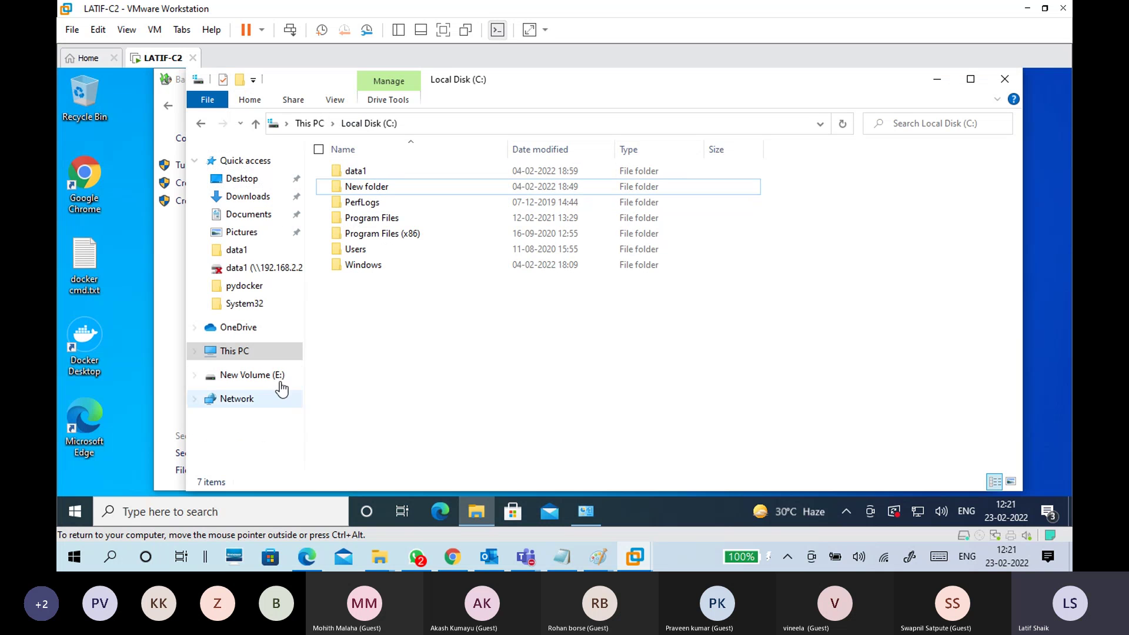
pyautogui.click(276, 379)
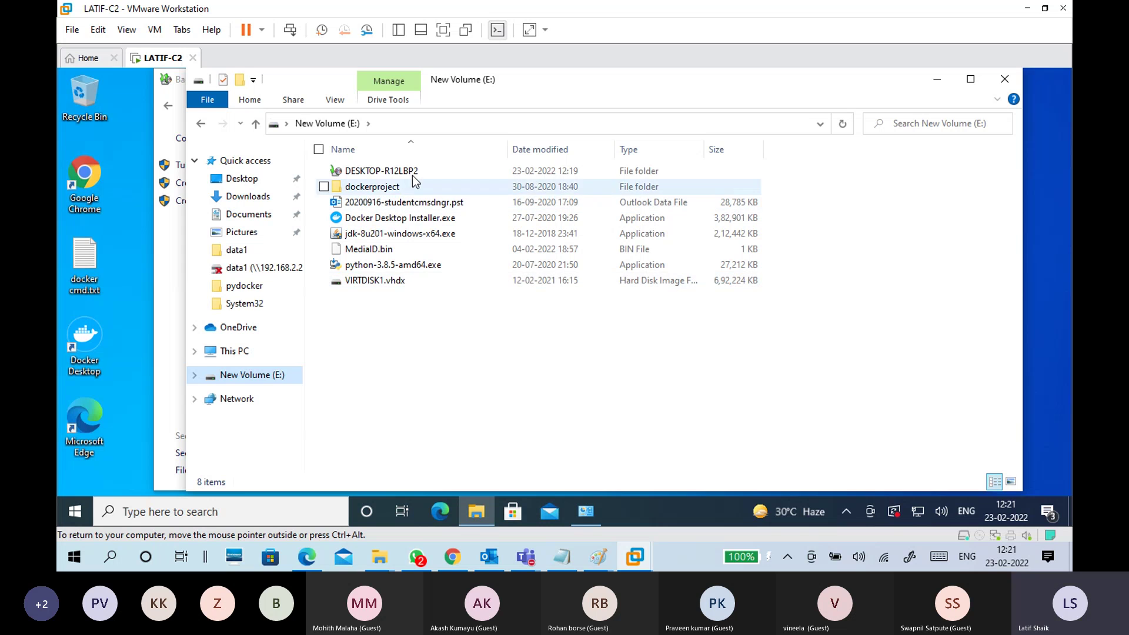
pyautogui.click(411, 172)
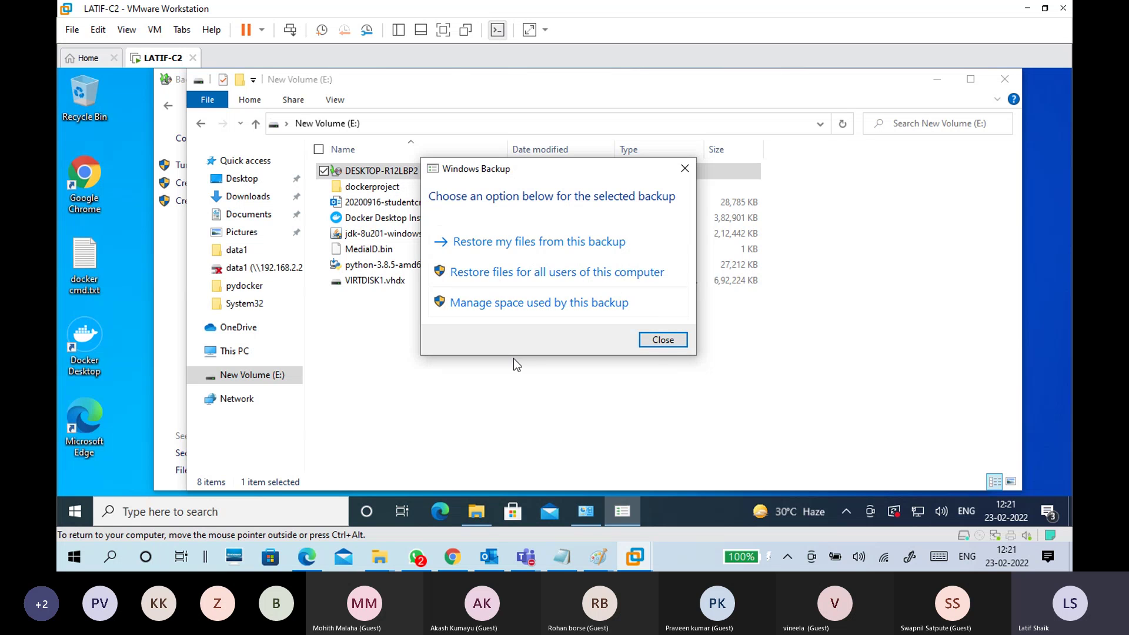
pyautogui.click(658, 340)
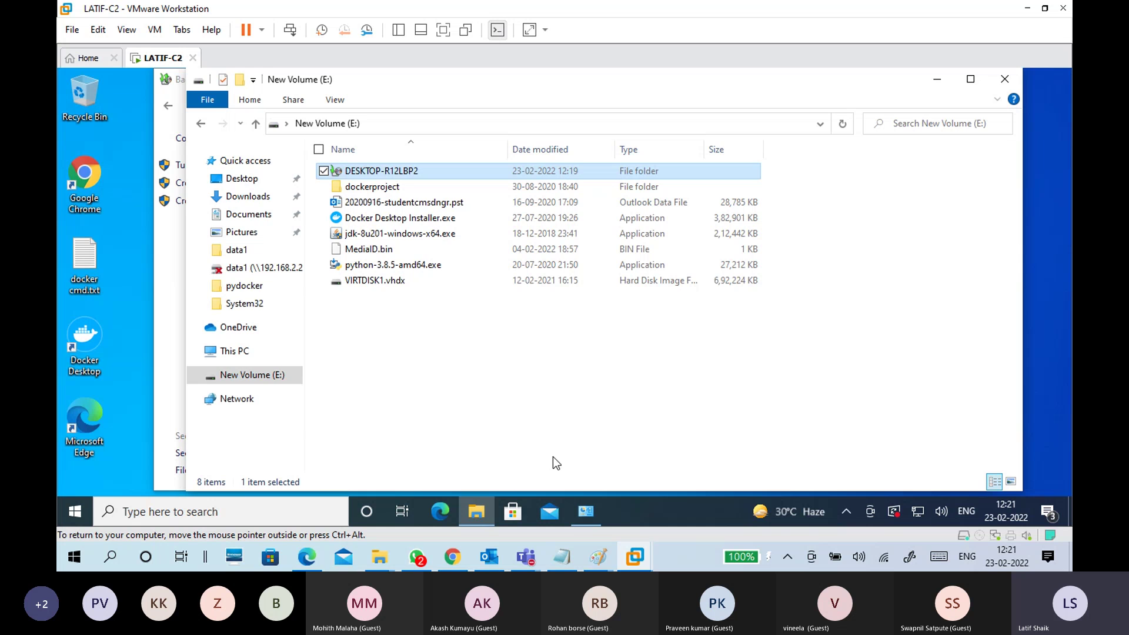
pyautogui.click(587, 522)
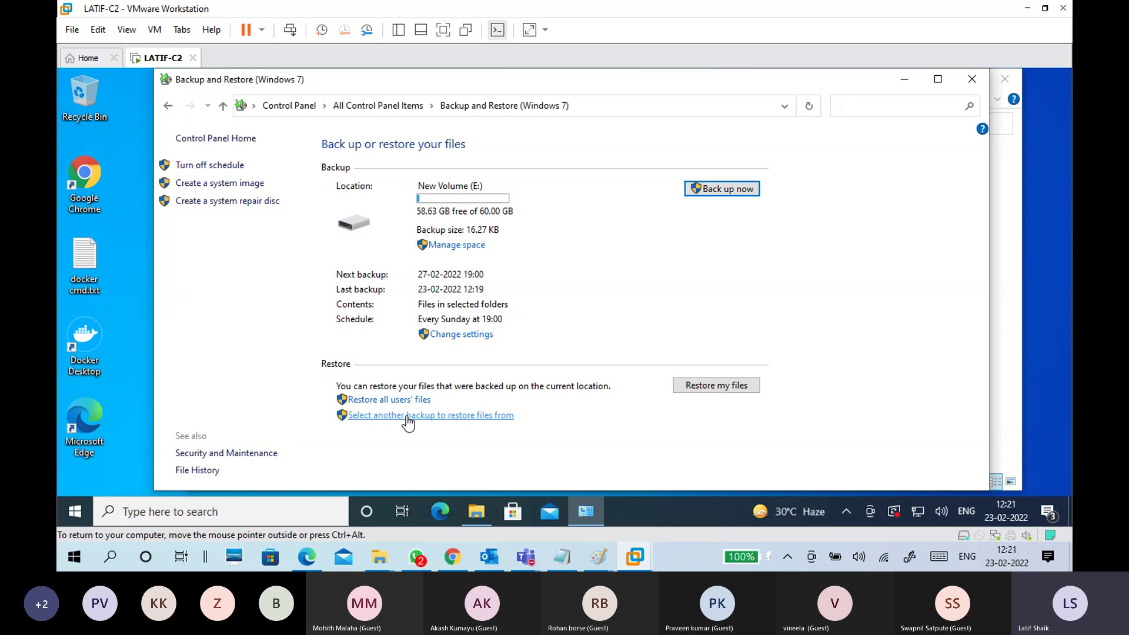
# Start a restore from another backup, compare the listed backups and choose the 23-02-2022 to 23-02-2022 period on New Volume (E:)
pyautogui.click(497, 417)
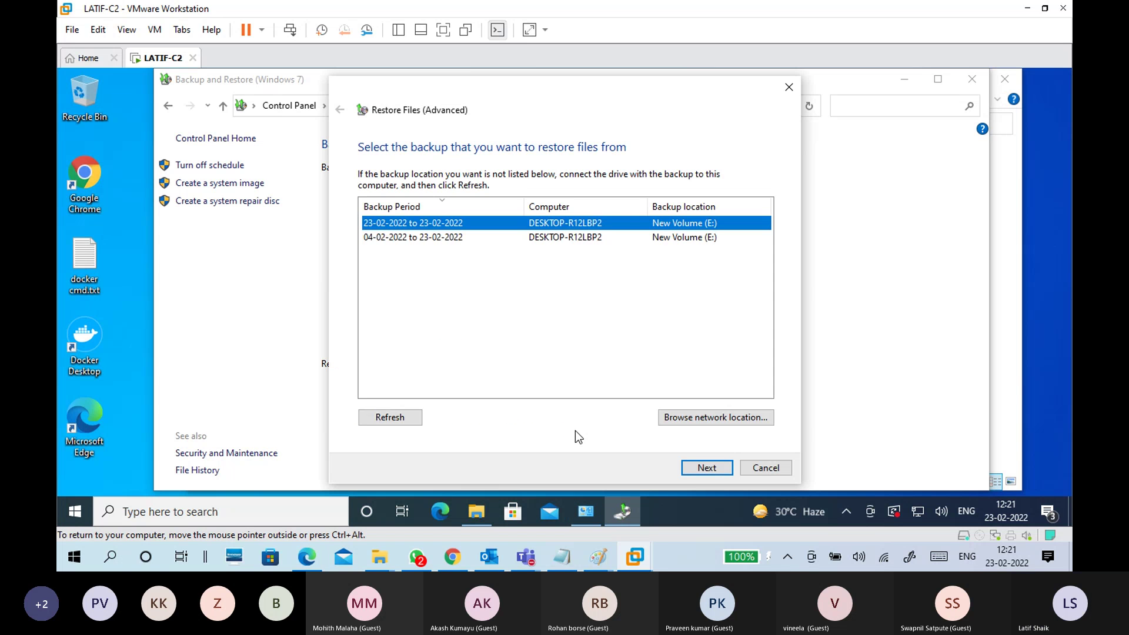
pyautogui.click(457, 235)
pyautogui.press('Up')
pyautogui.press('Down')
pyautogui.press('Up')
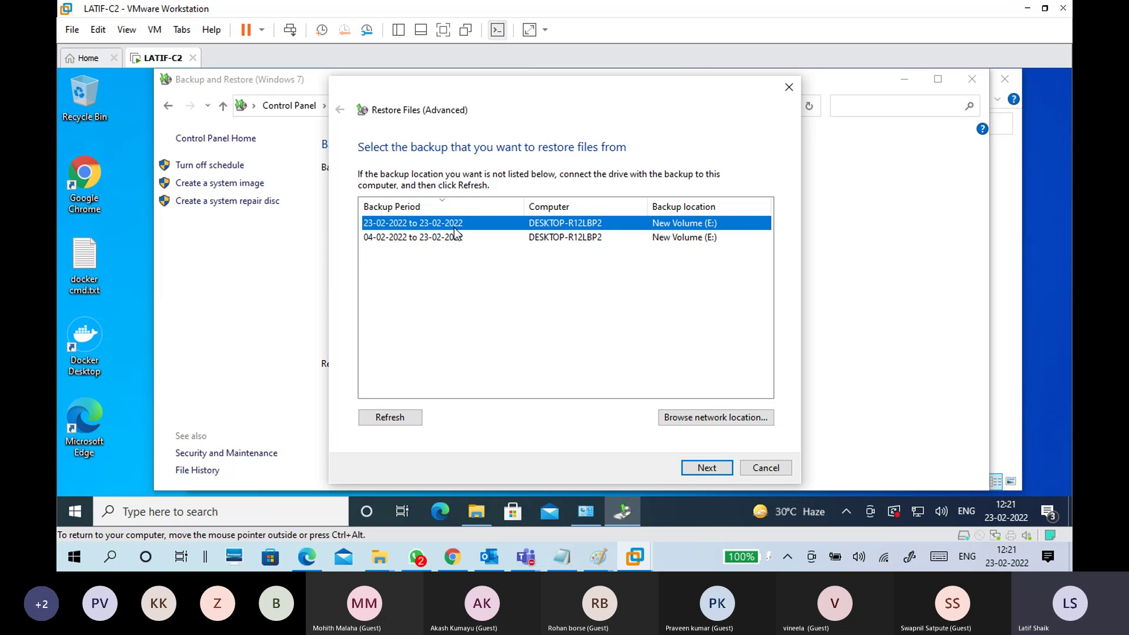
pyautogui.click(413, 241)
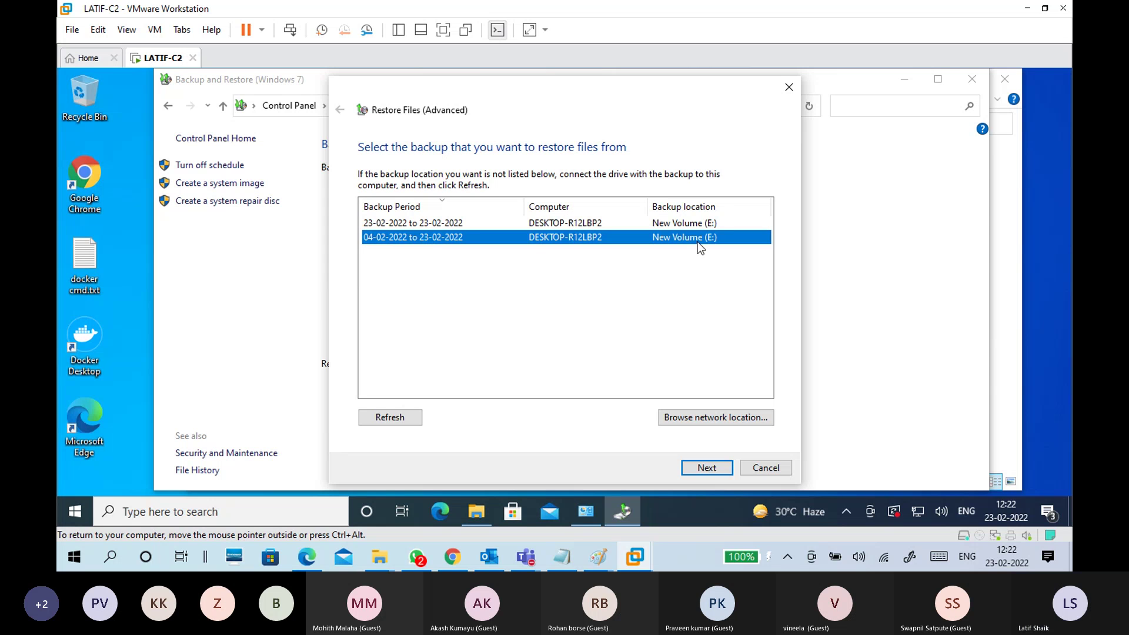
pyautogui.click(422, 225)
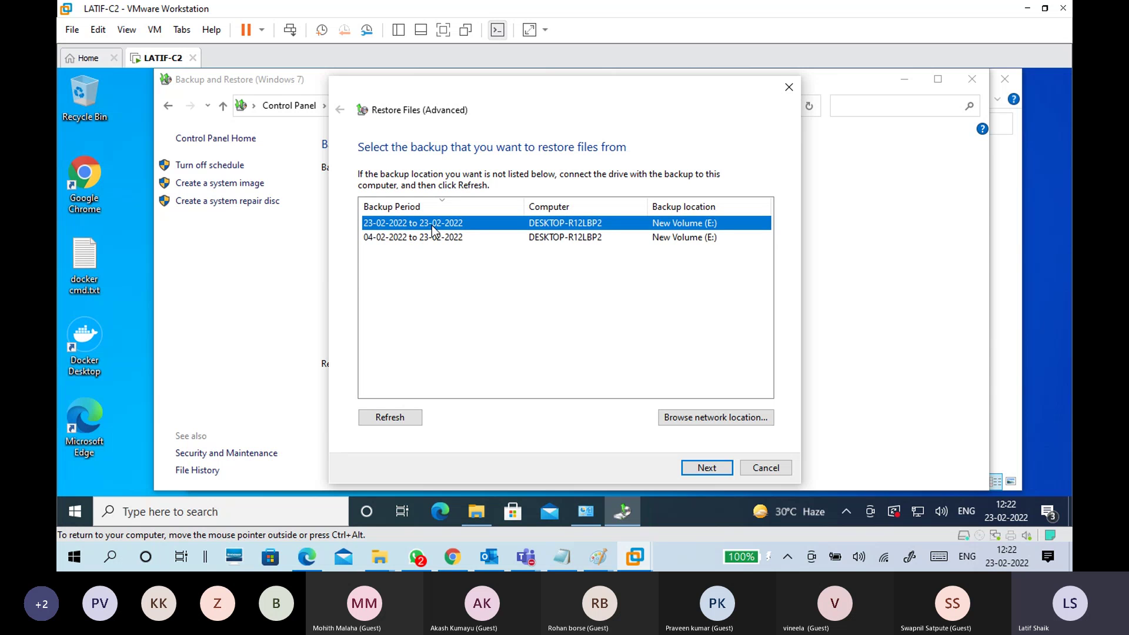
pyautogui.click(703, 469)
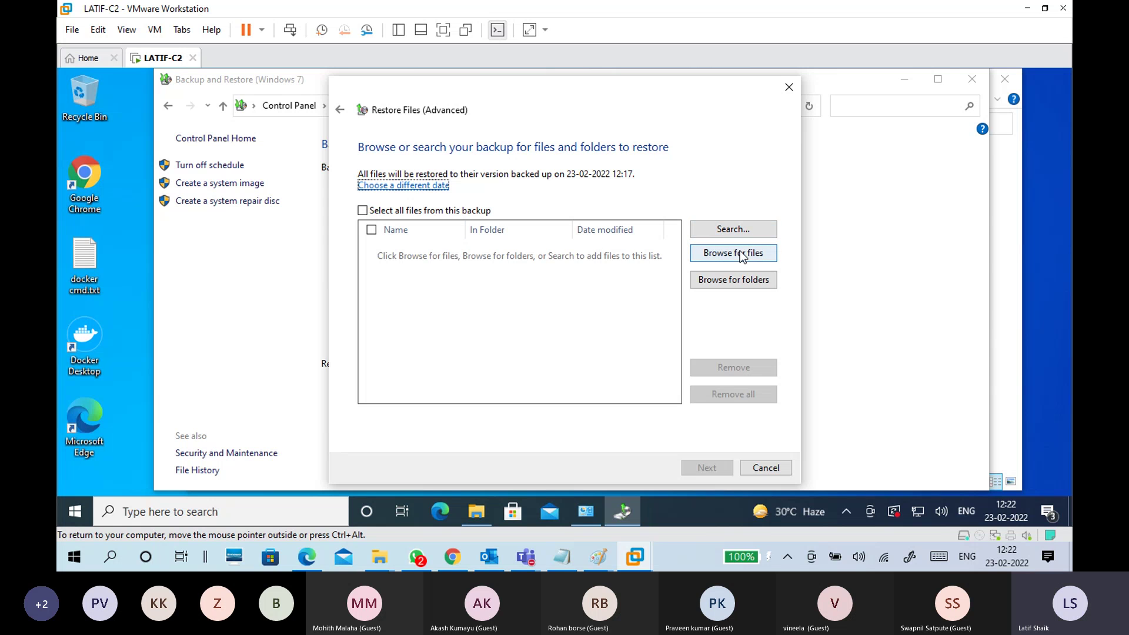
# Add the Data2 folder from Backup of C: to the advanced restore, proceed to the destination choice and cancel the restore
pyautogui.click(757, 281)
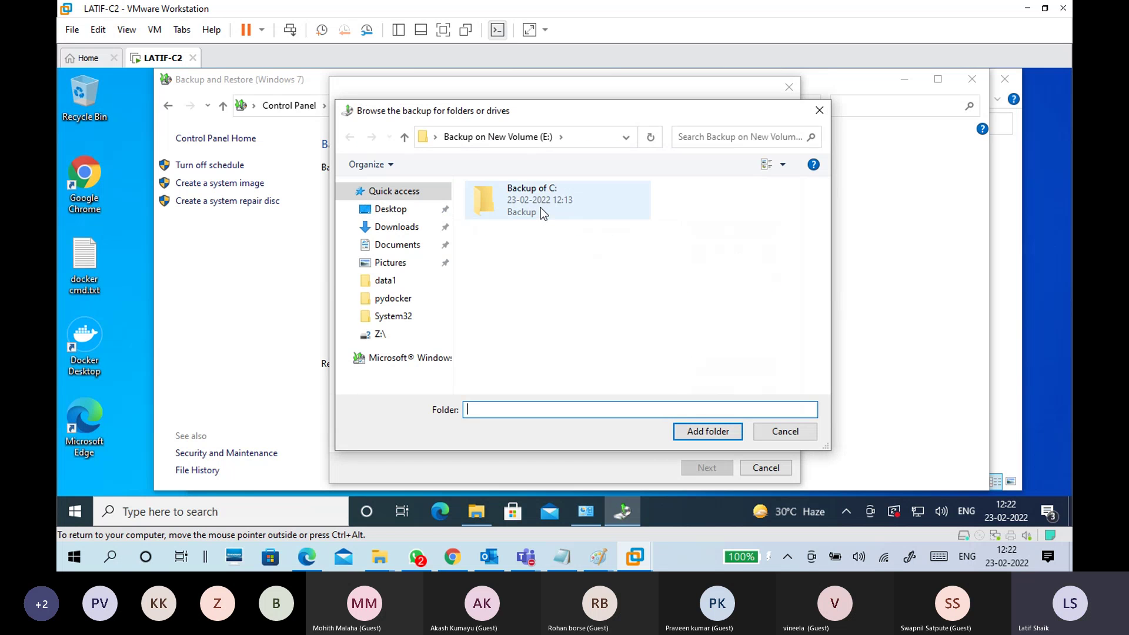
pyautogui.doubleClick(540, 208)
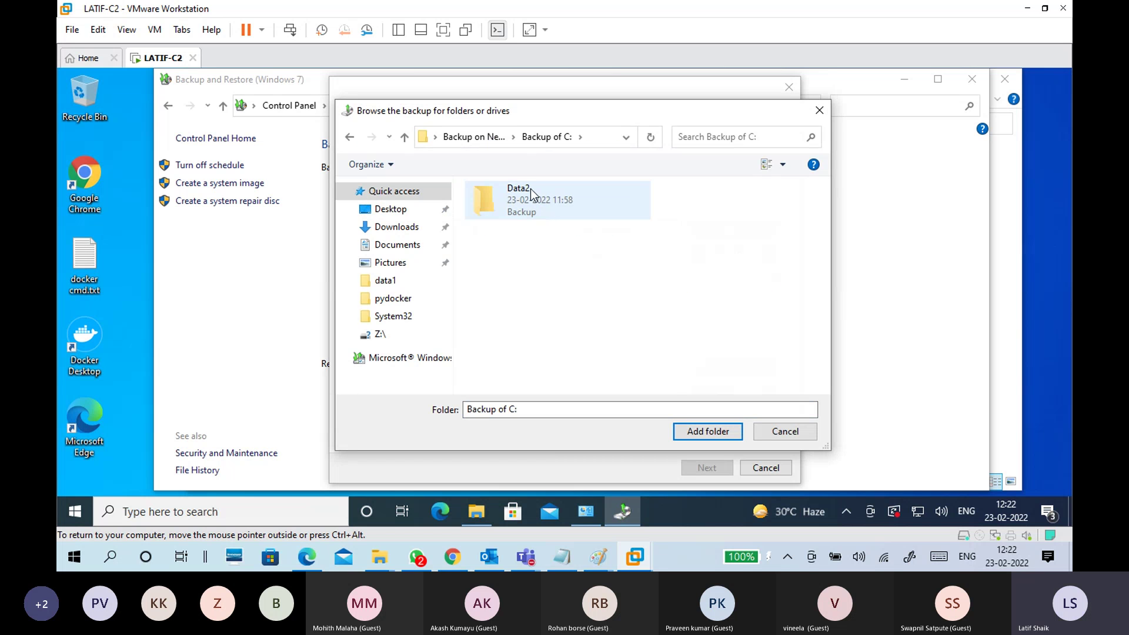
pyautogui.click(492, 137)
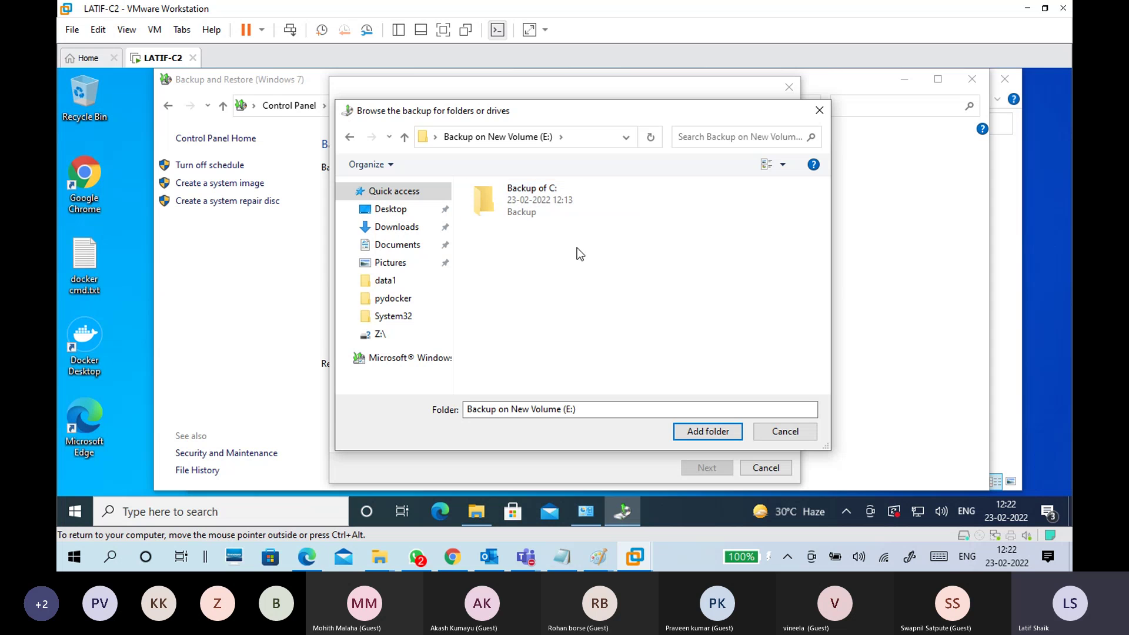
pyautogui.doubleClick(558, 204)
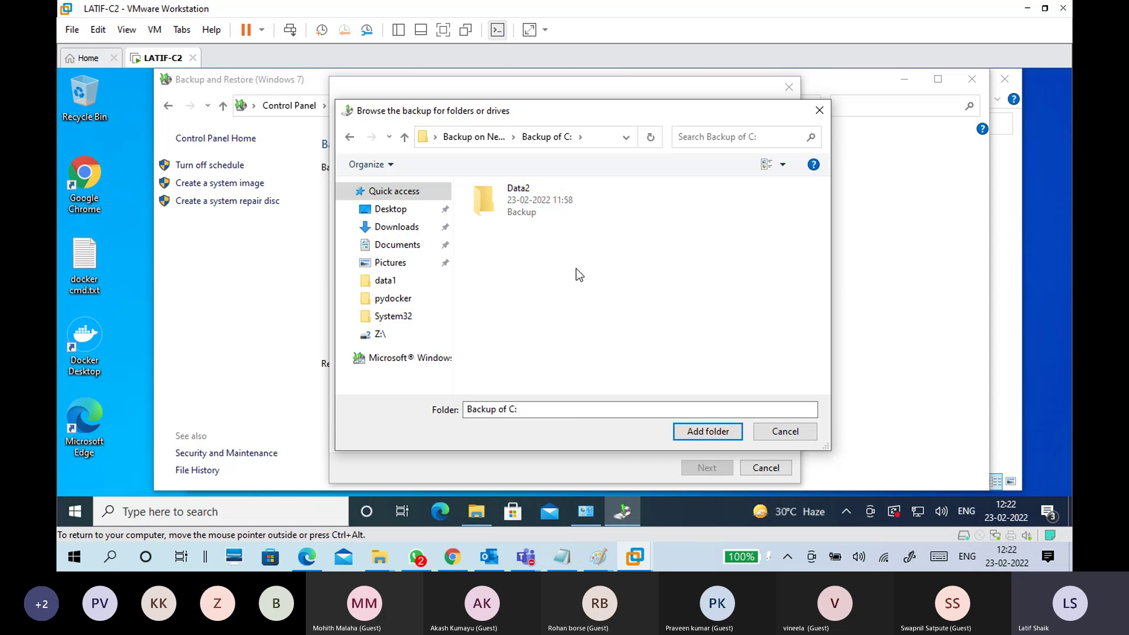
pyautogui.click(556, 213)
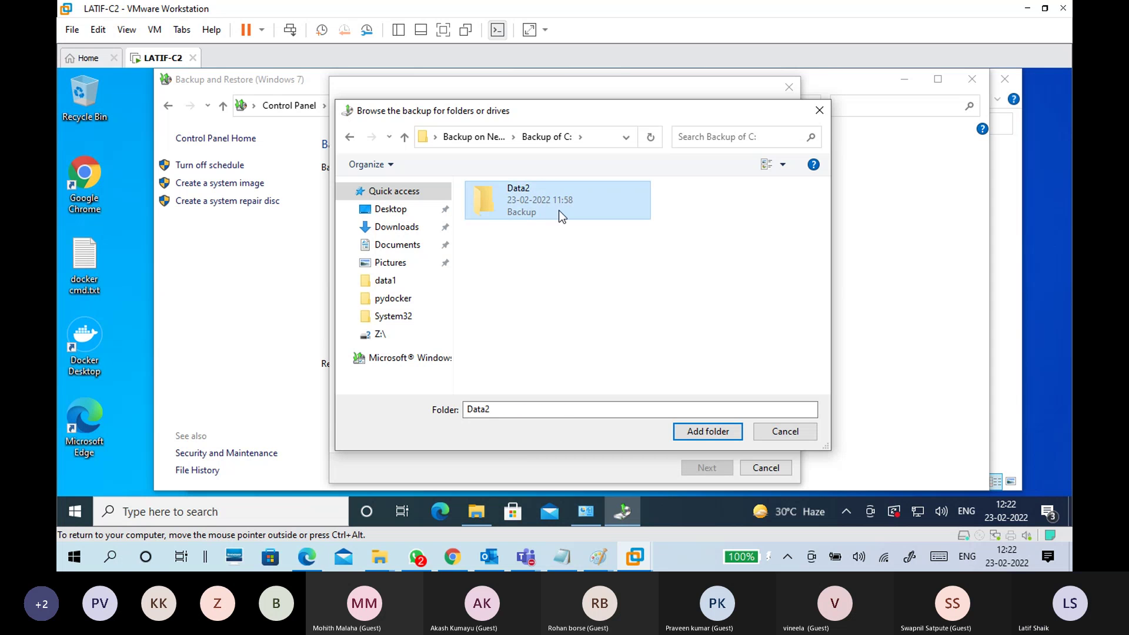
pyautogui.doubleClick(558, 210)
pyautogui.click(698, 438)
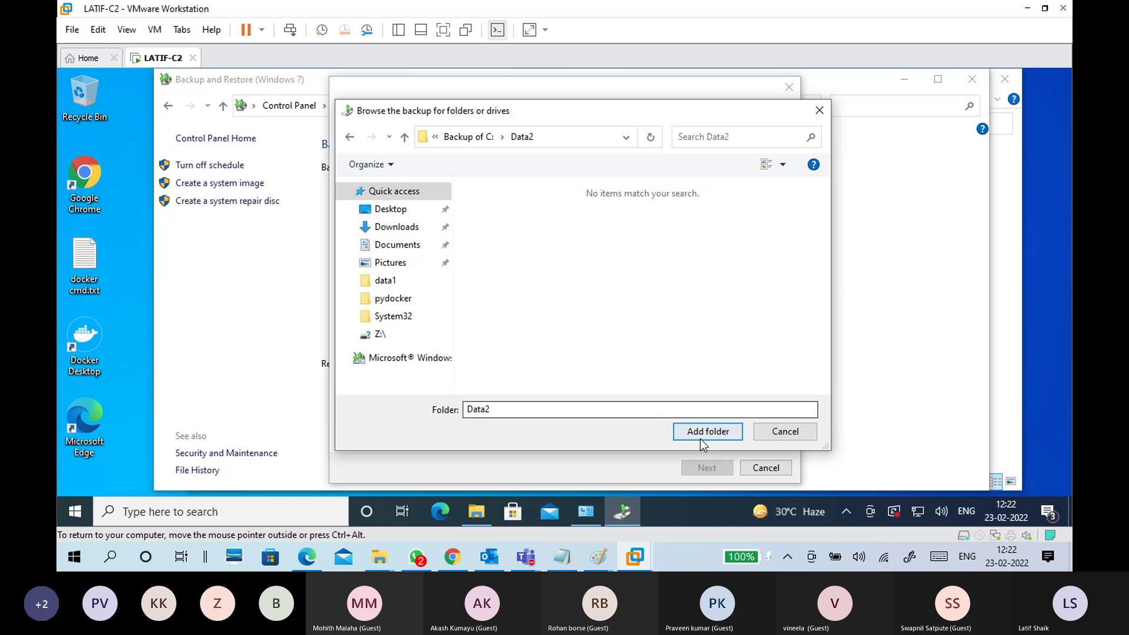
pyautogui.click(424, 249)
pyautogui.click(707, 468)
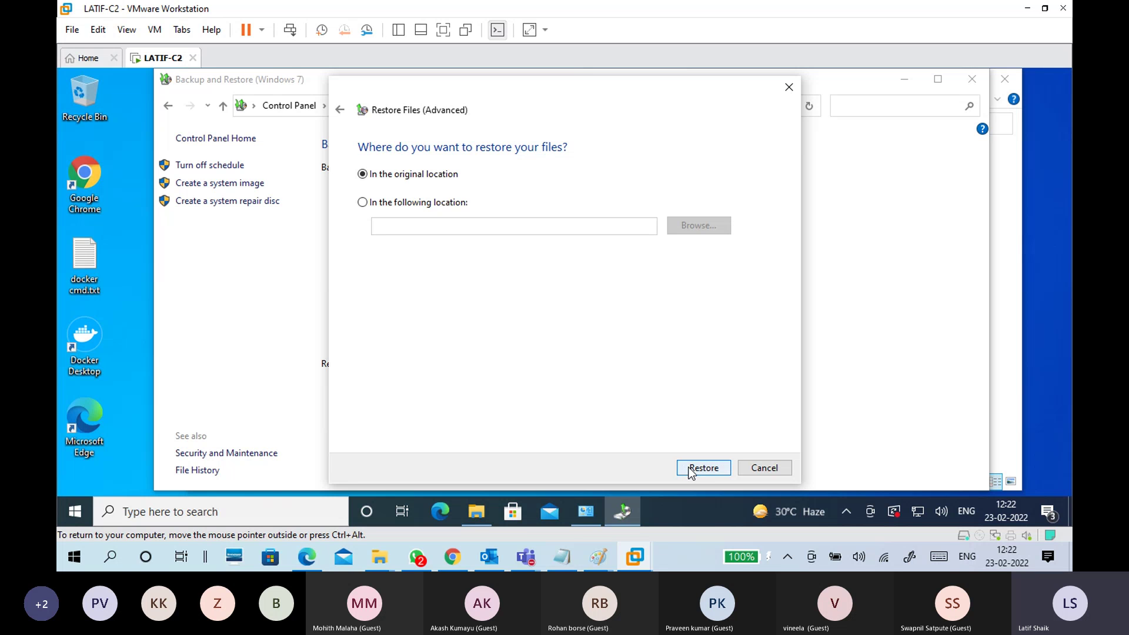
pyautogui.click(763, 468)
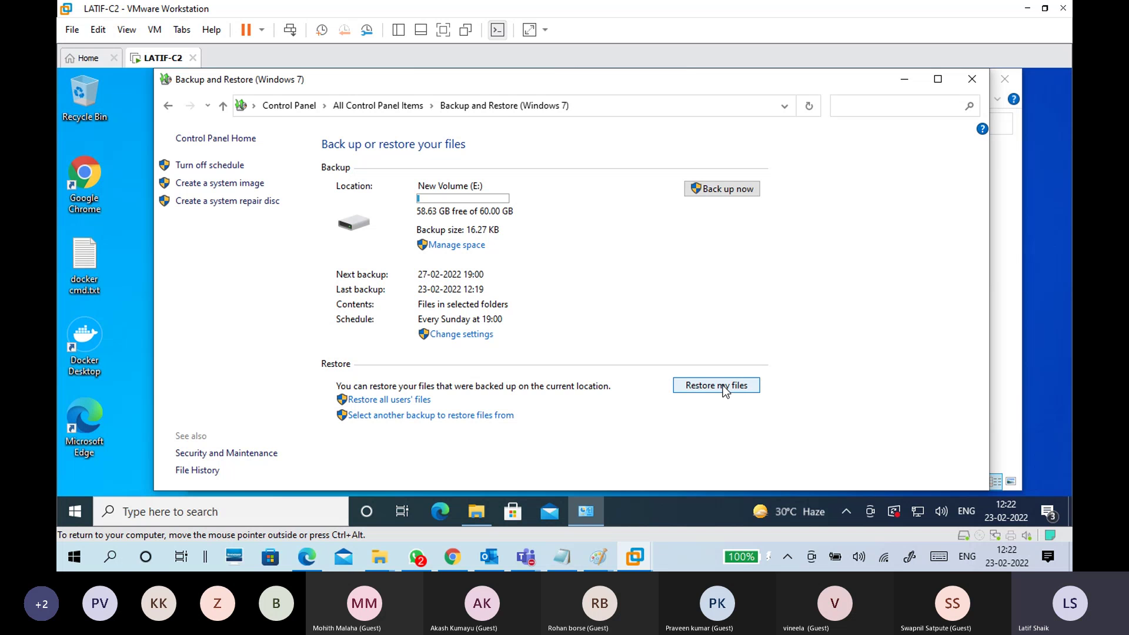
# Start restoring my files from the current backup location and add the Data2 folder from Backup of C:
pyautogui.click(740, 389)
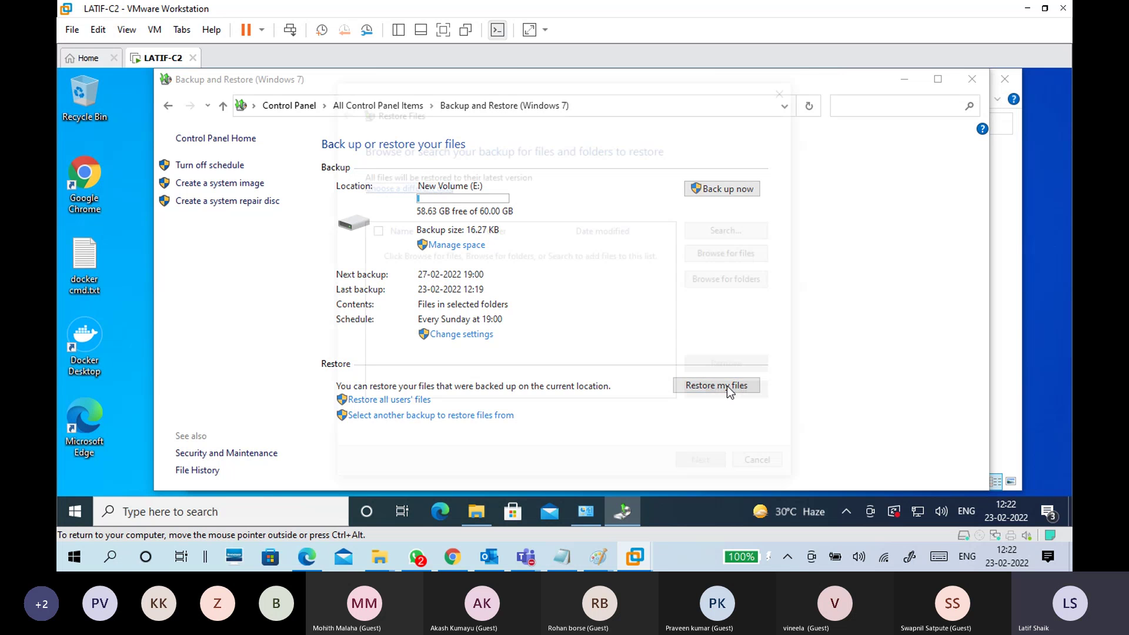
pyautogui.moveTo(490, 101); pyautogui.dragTo(434, 94)
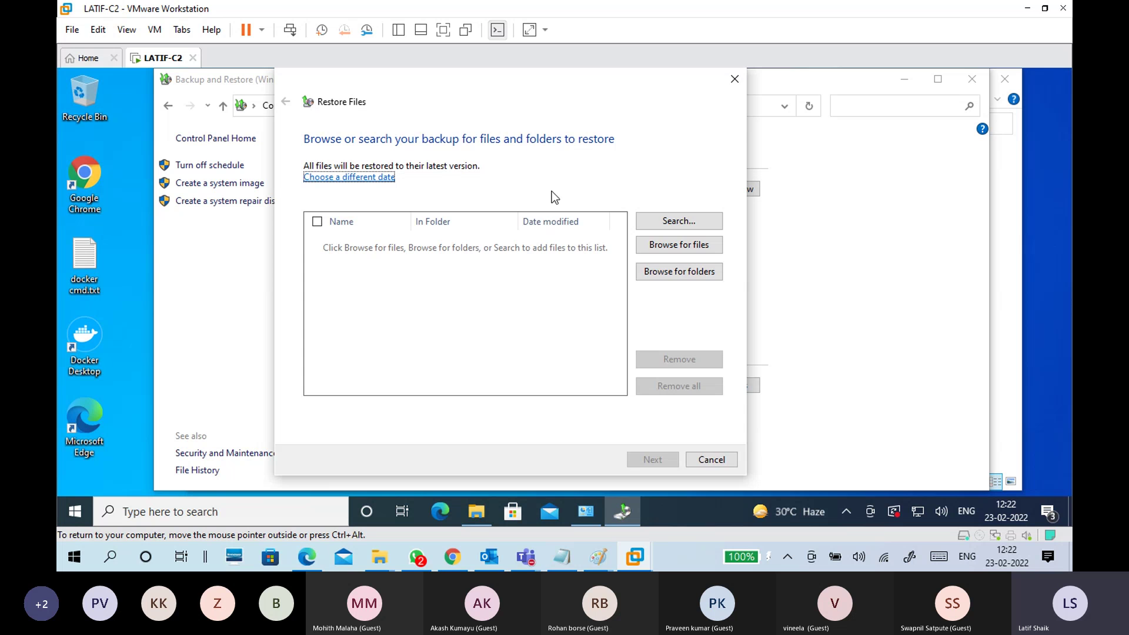
pyautogui.click(664, 273)
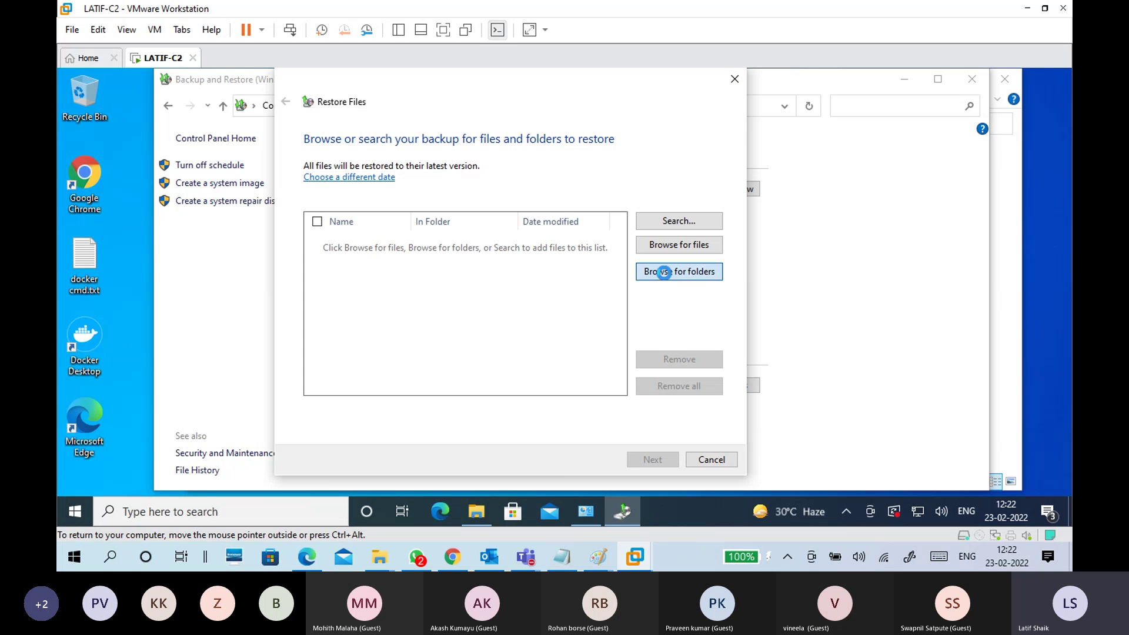
pyautogui.click(478, 199)
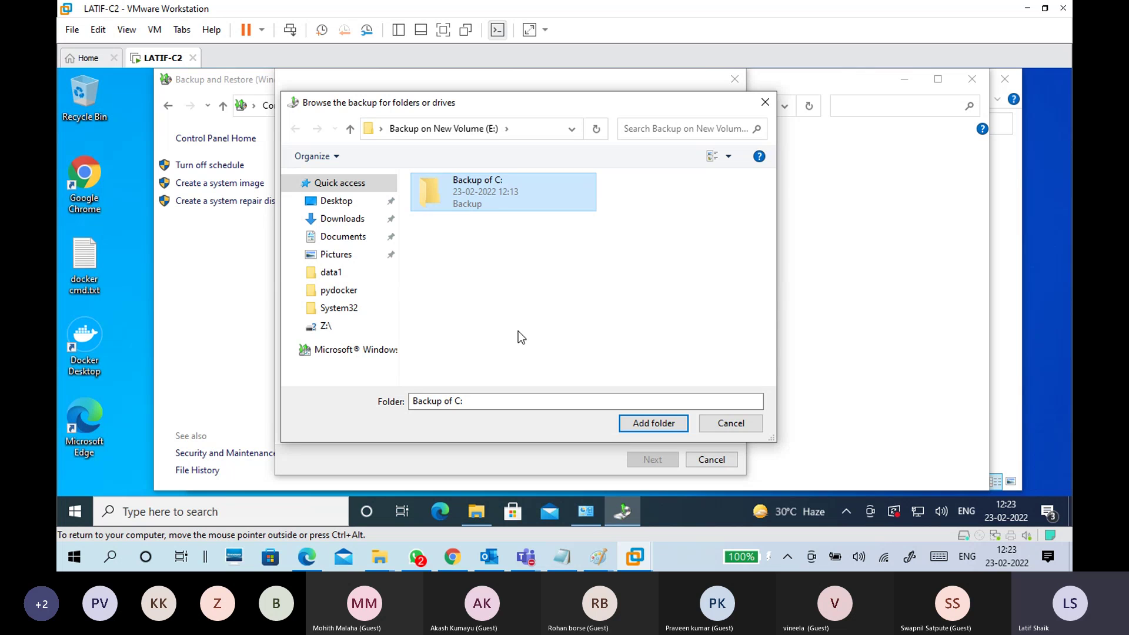
pyautogui.doubleClick(490, 194)
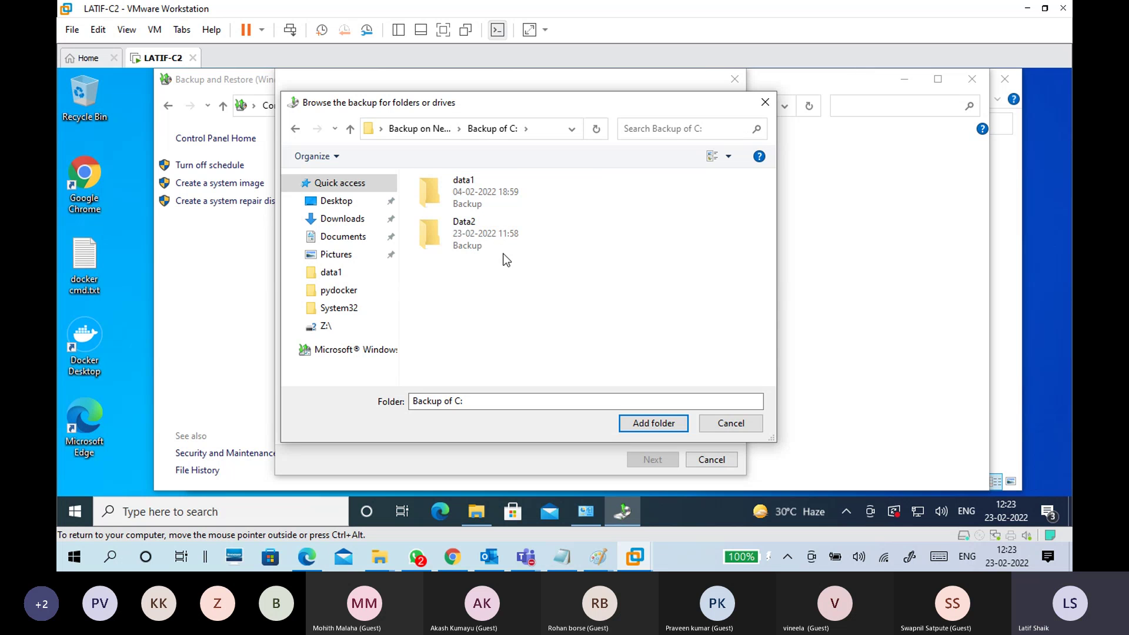
pyautogui.click(491, 188)
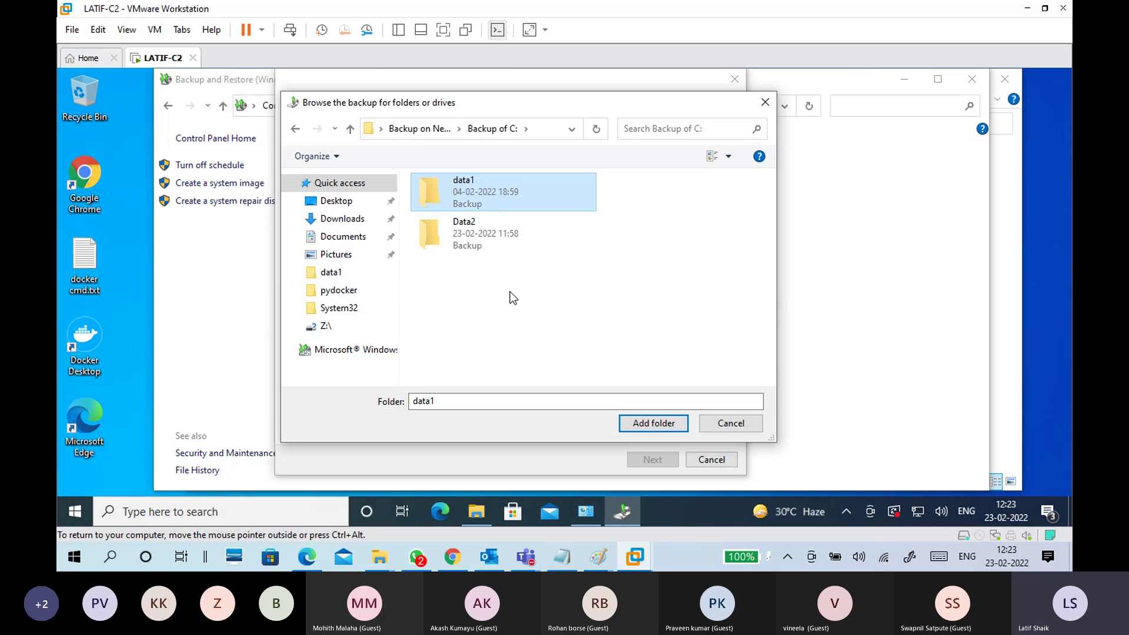
pyautogui.click(501, 235)
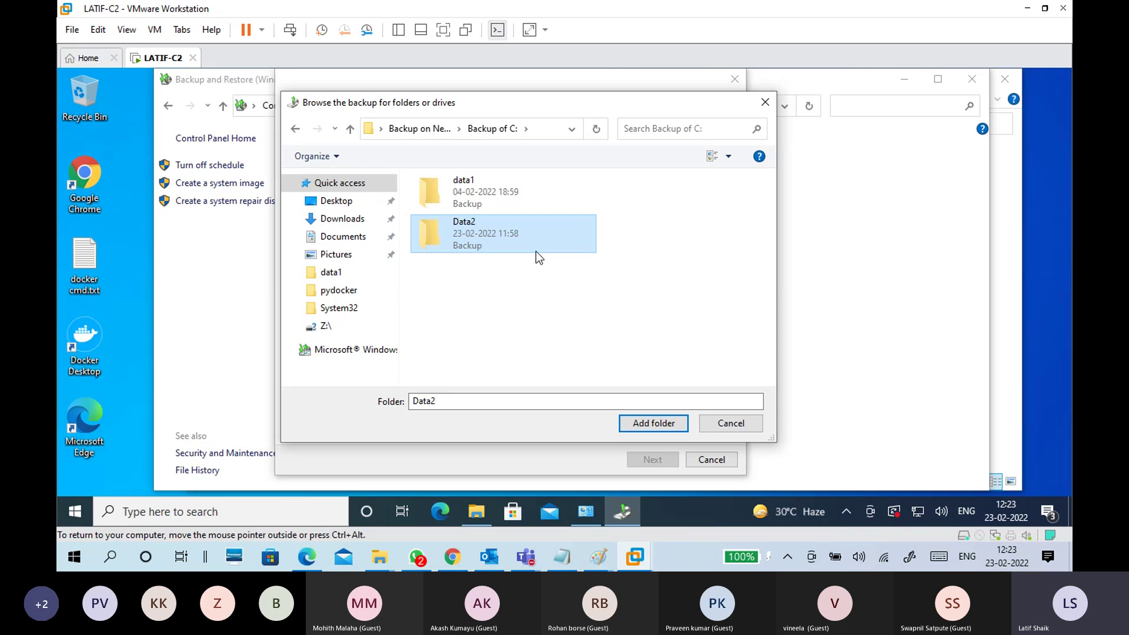
pyautogui.click(633, 424)
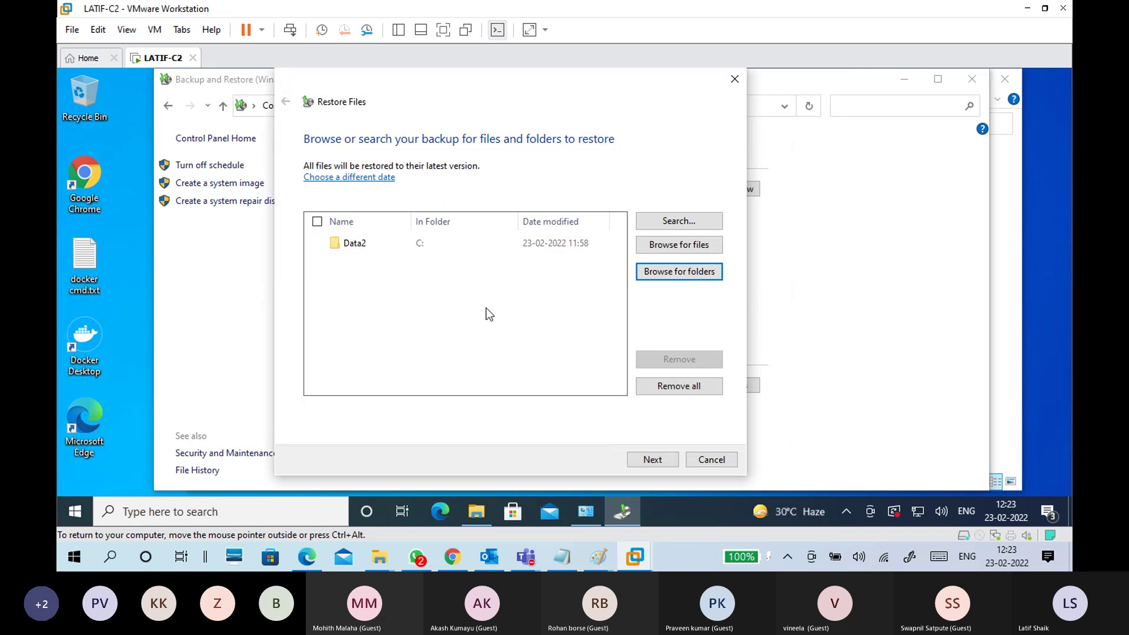
# Restore the Data2 folder to its original location and finish the restore wizard
pyautogui.click(353, 249)
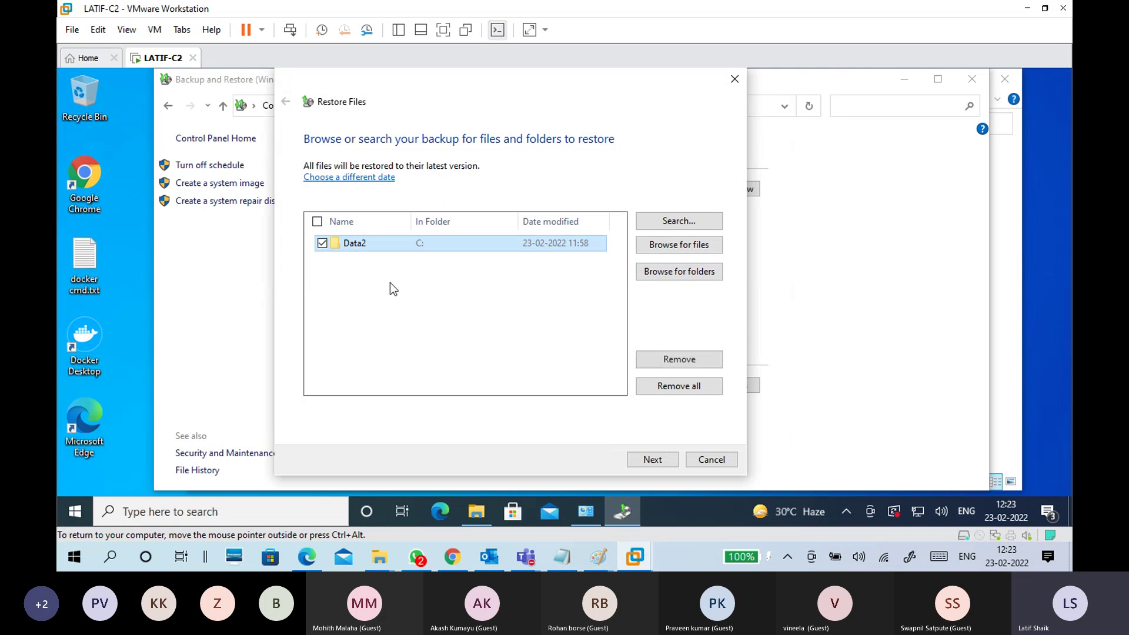
pyautogui.click(650, 461)
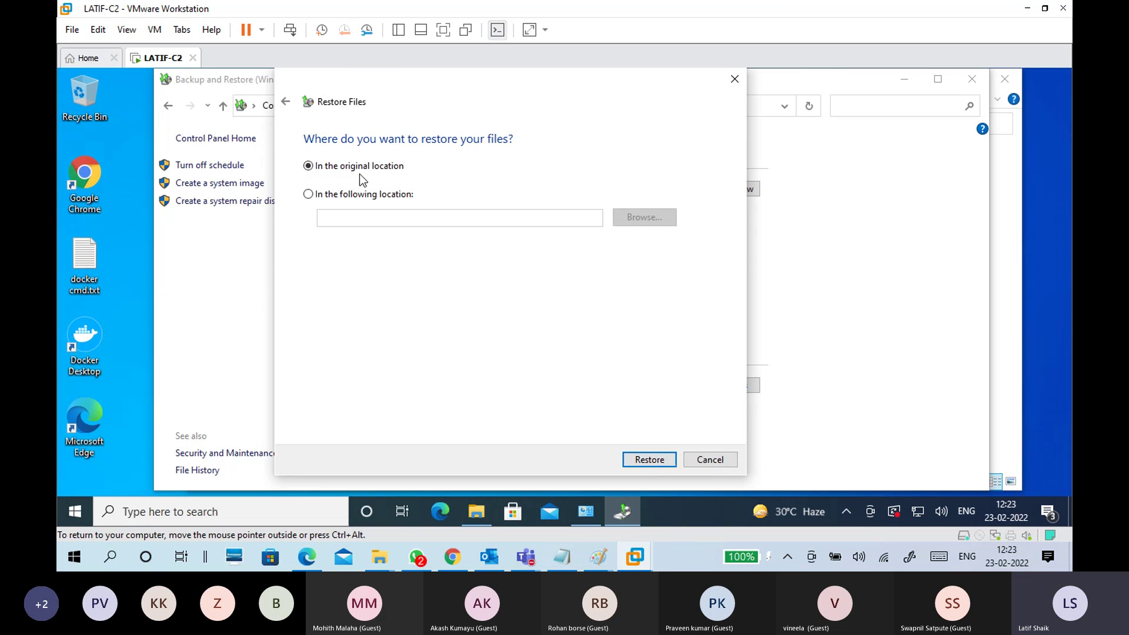
pyautogui.click(641, 460)
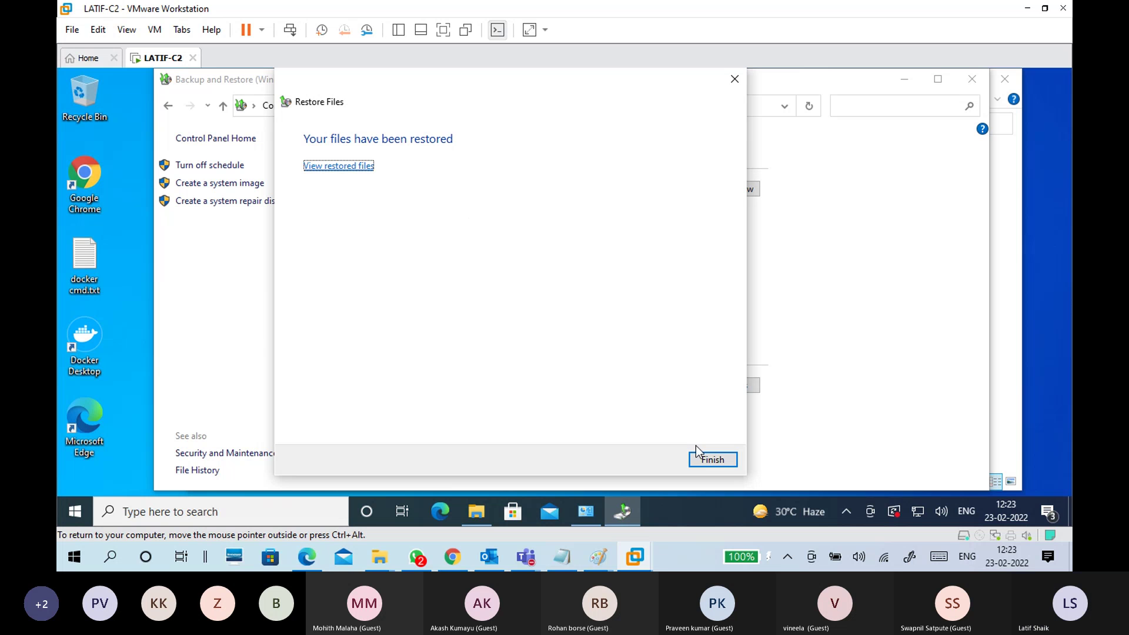
pyautogui.click(708, 459)
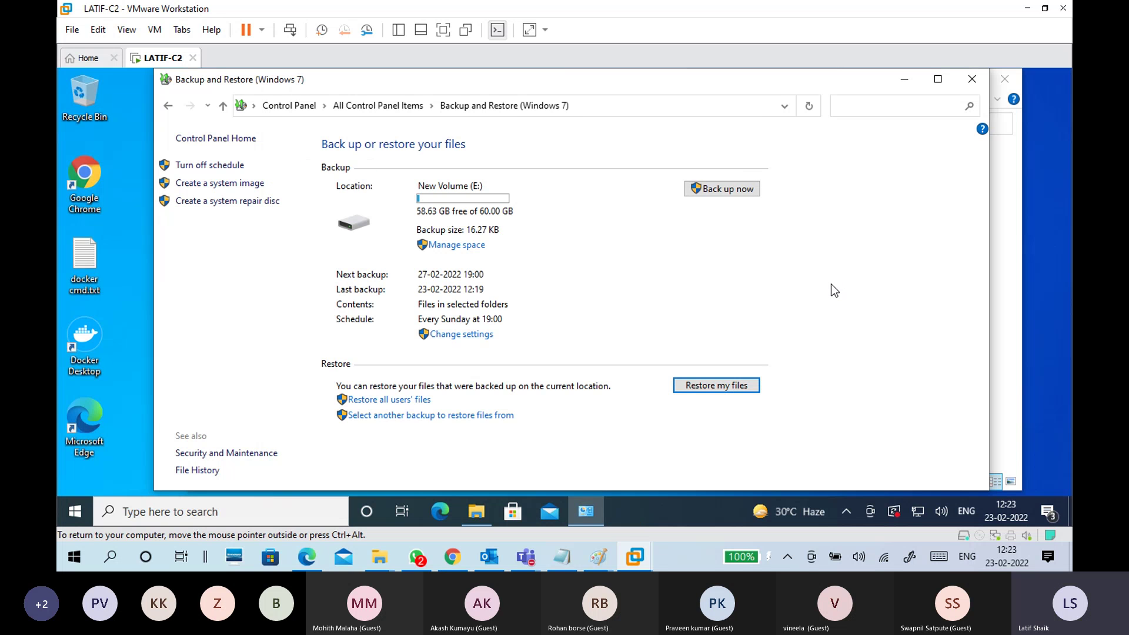
# Examine the restored files in the Data2 folder on Local Disk (C:) in File Explorer, and return to the drive's root
pyautogui.click(481, 506)
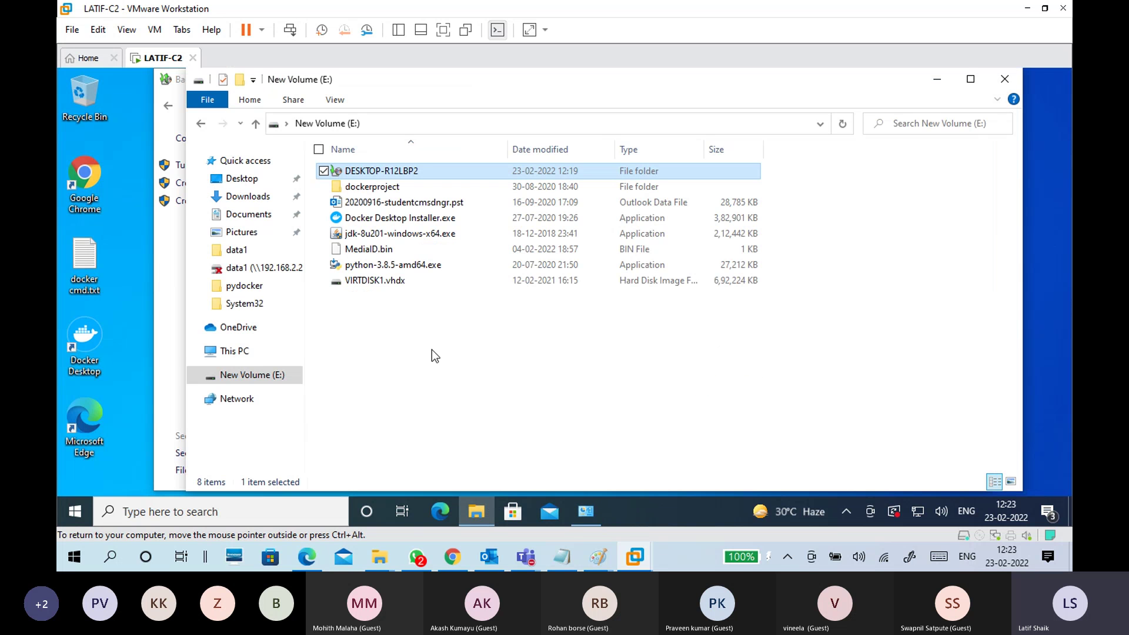
pyautogui.click(241, 353)
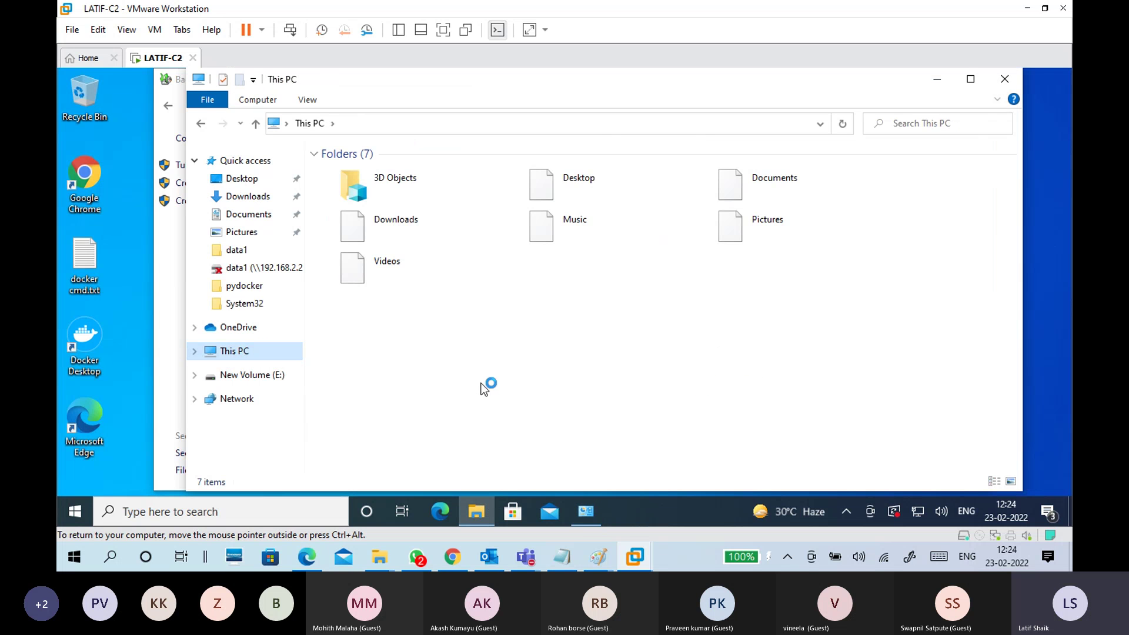
pyautogui.doubleClick(456, 334)
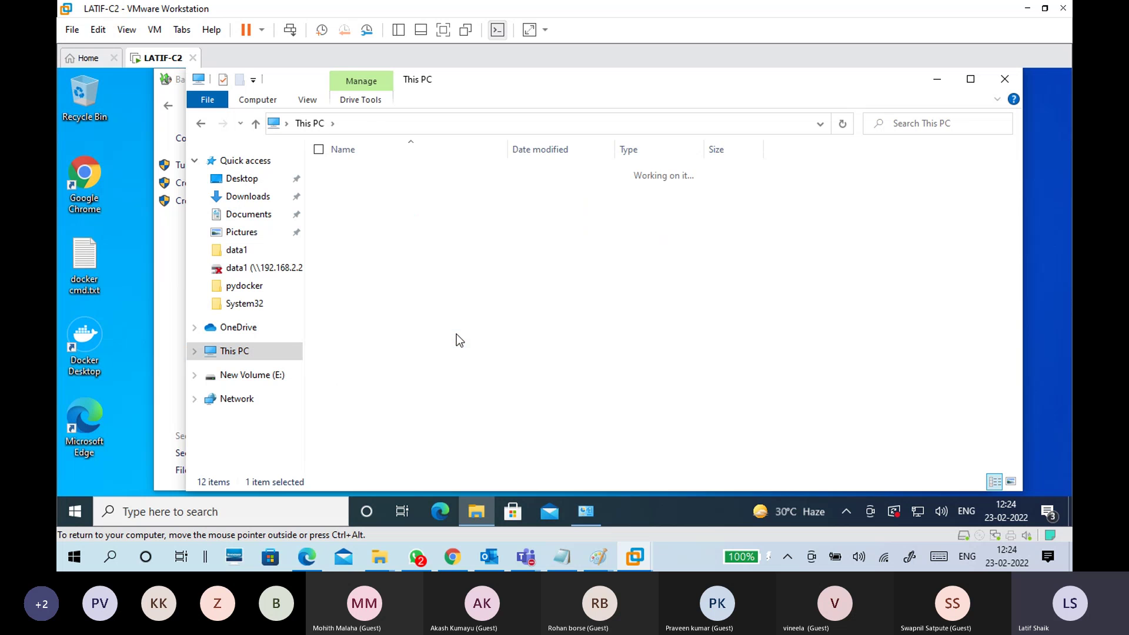
pyautogui.doubleClick(329, 186)
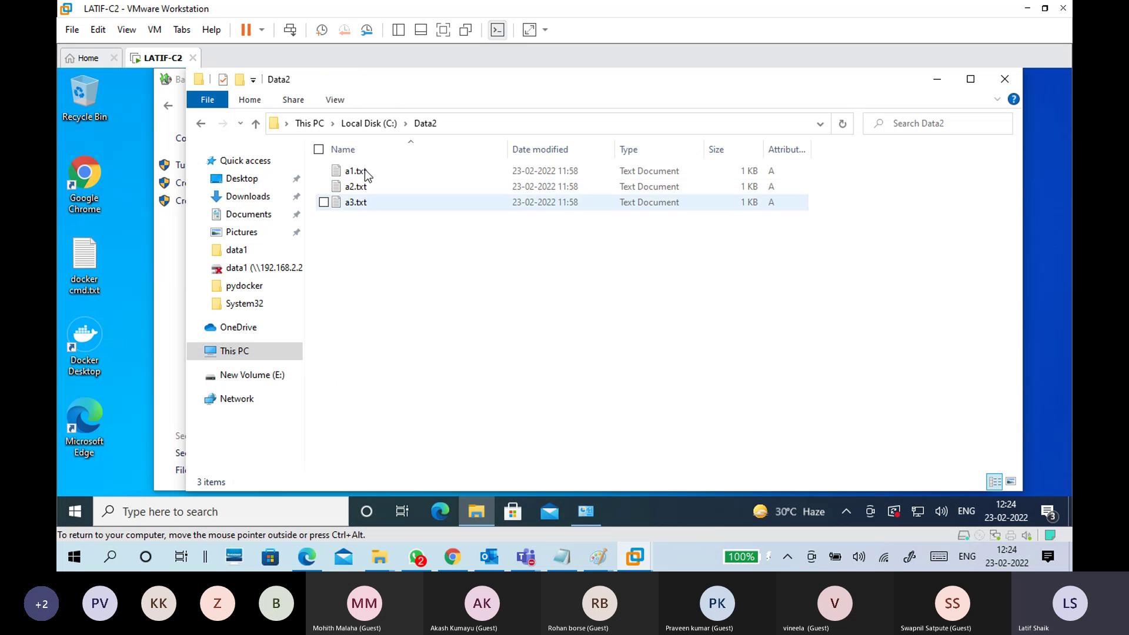
pyautogui.click(356, 126)
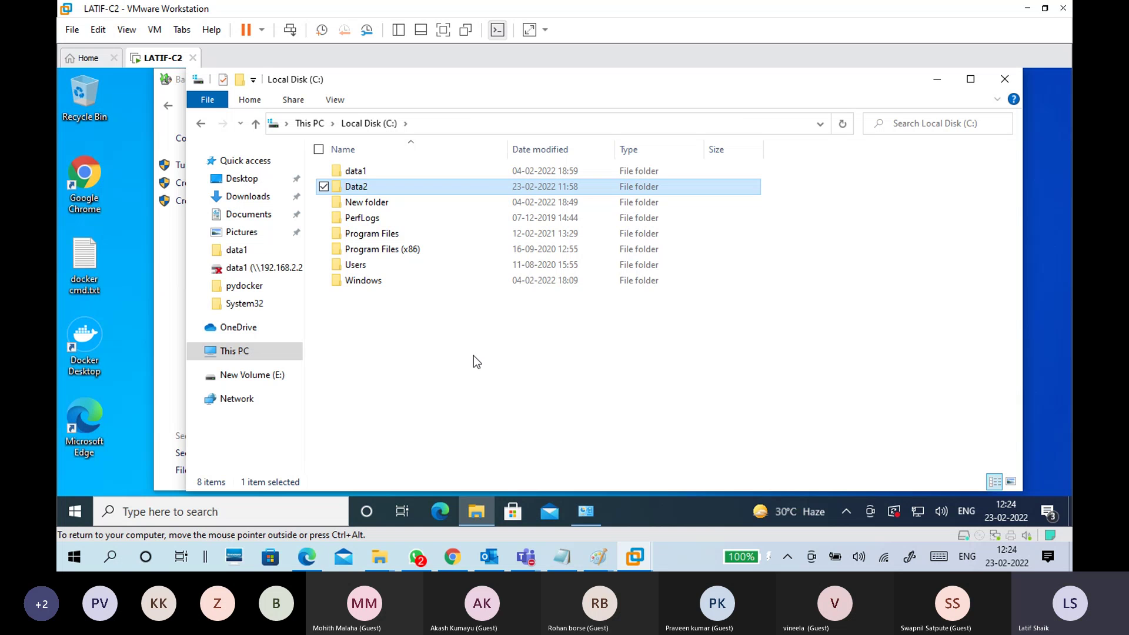
# Check the contents of the recovered Data2 folder once more and go back to the root of Local Disk (C:)
pyautogui.doubleClick(368, 187)
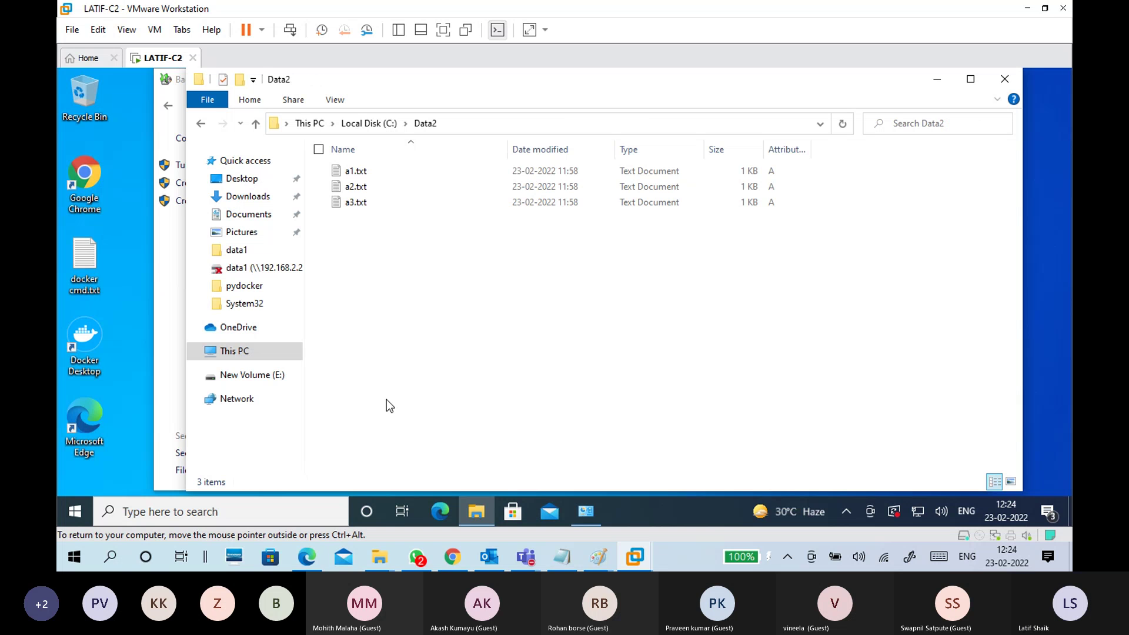
pyautogui.click(368, 123)
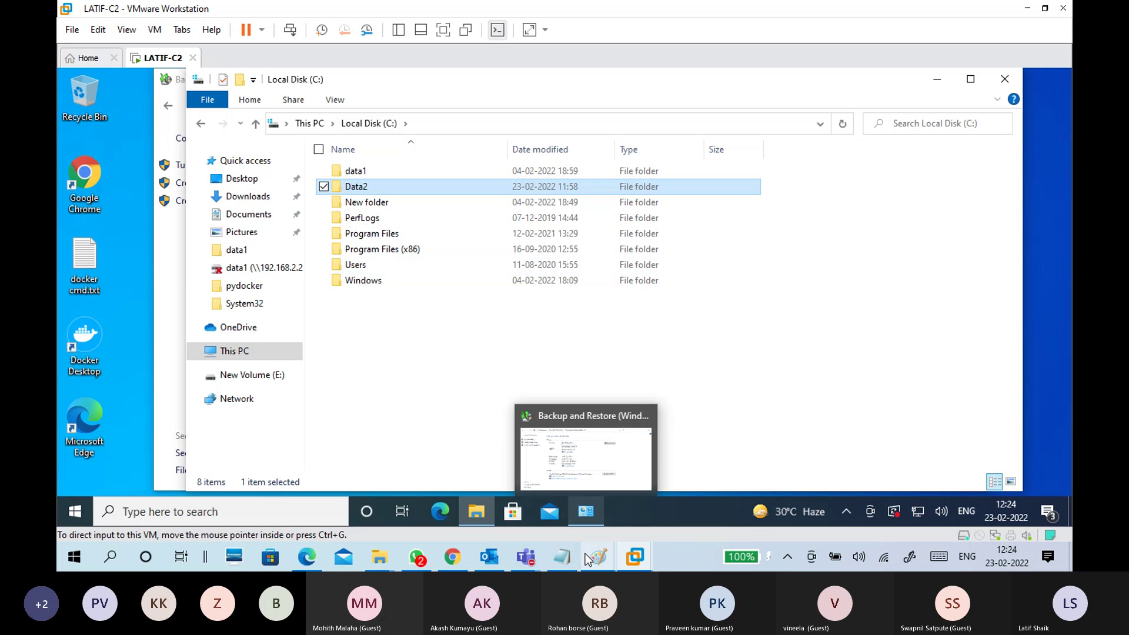
# Switch to the Paint drawing, circle the small C11 backup box, add green check marks beside ff, ee and gg, and return to the virtual machine
pyautogui.moveTo(605, 554)
pyautogui.click(643, 520)
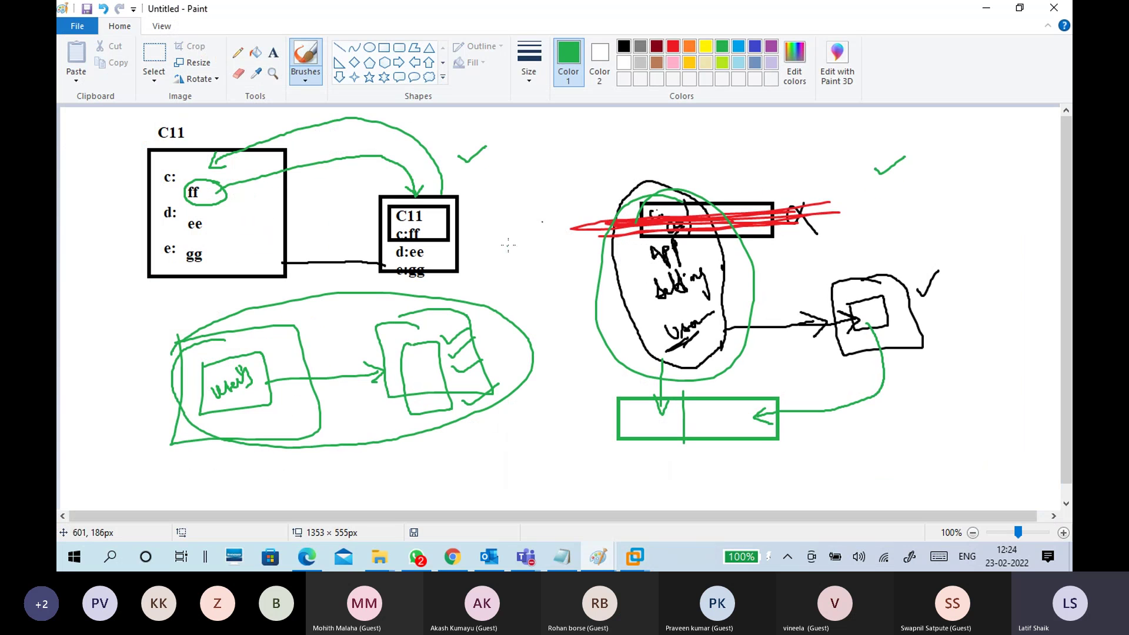
pyautogui.moveTo(440, 186)
pyautogui.mouseDown()
pyautogui.moveTo(374, 259)
pyautogui.moveTo(458, 181)
pyautogui.moveTo(419, 184)
pyautogui.mouseUp()
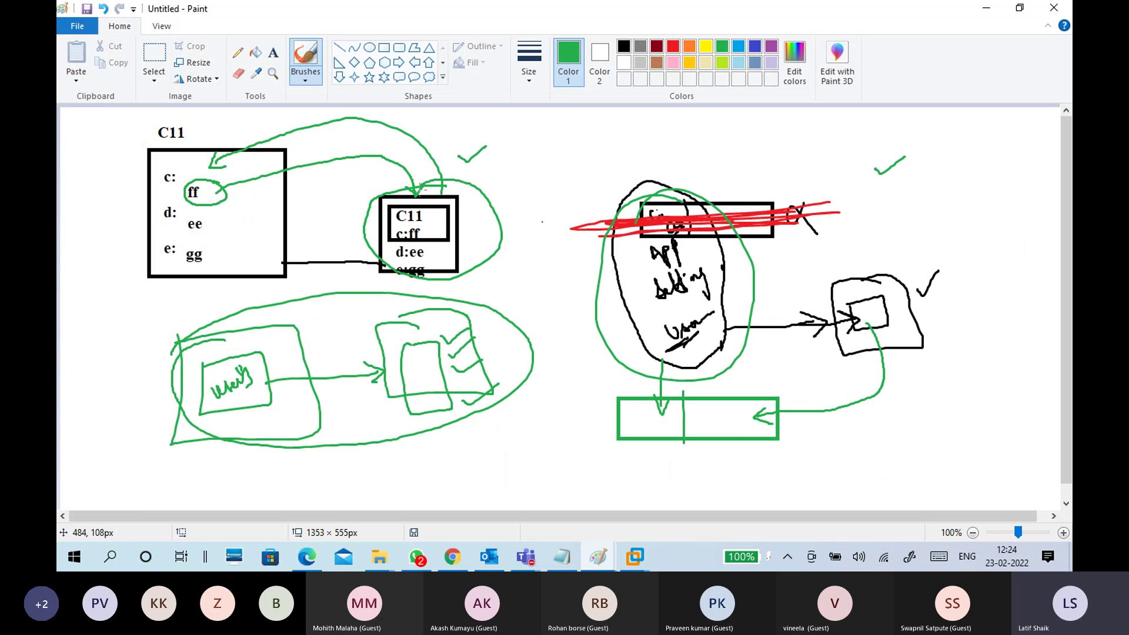
pyautogui.moveTo(227, 203)
pyautogui.mouseDown()
pyautogui.moveTo(245, 192)
pyautogui.moveTo(249, 214)
pyautogui.moveTo(230, 257)
pyautogui.moveTo(249, 238)
pyautogui.mouseUp()
pyautogui.click(985, 9)
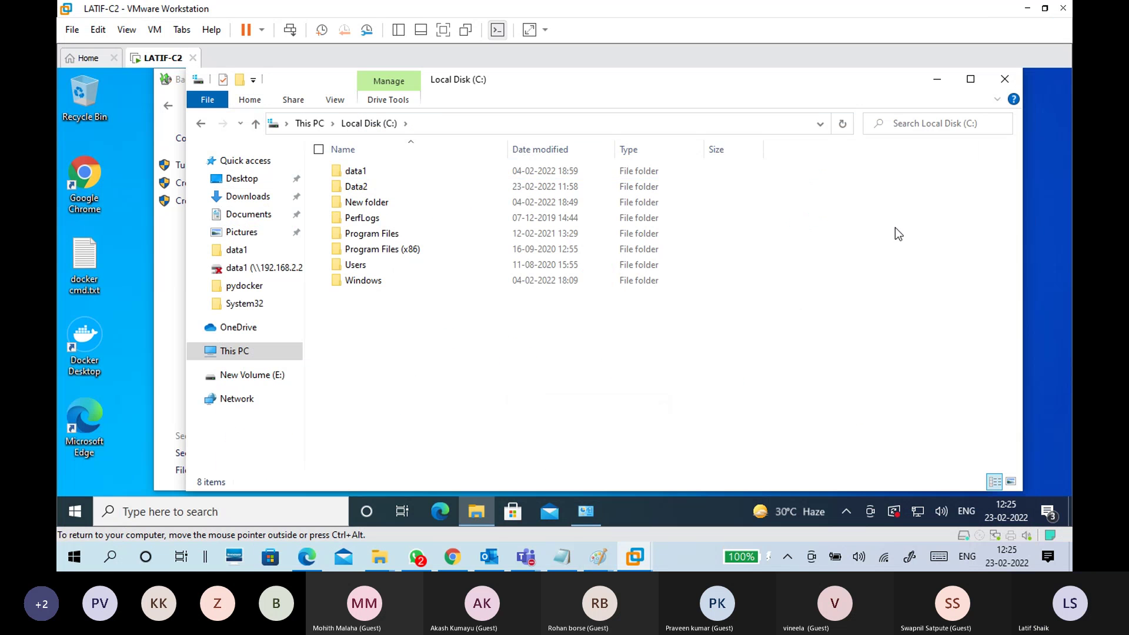
# Close the File Explorer and Backup and Restore windows in the virtual machine and bring up its power options
pyautogui.click(1004, 79)
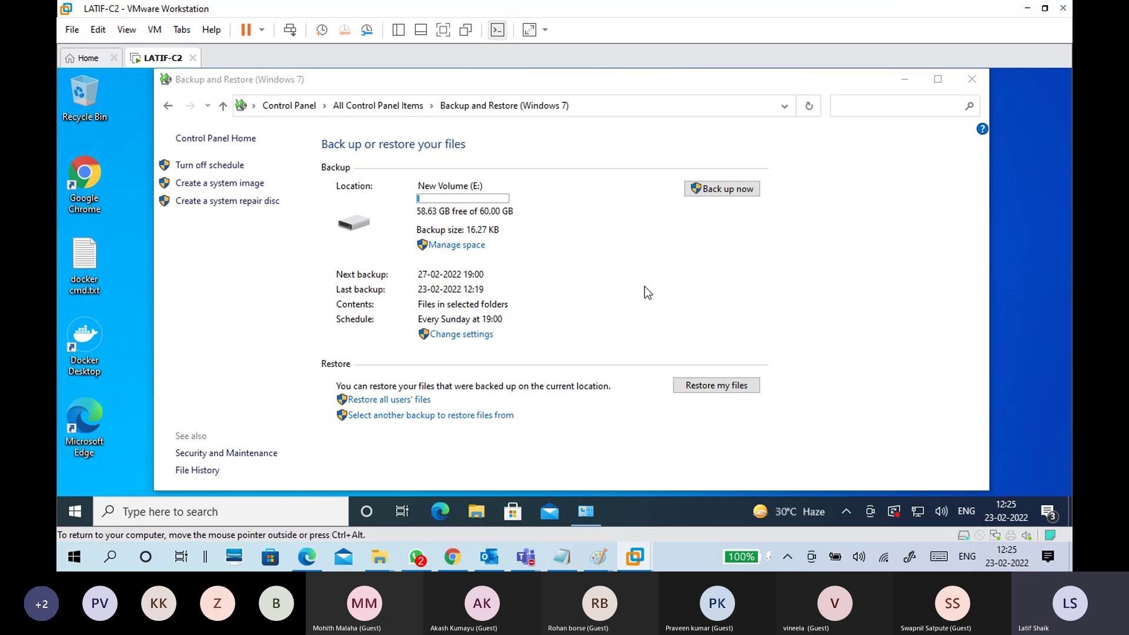
pyautogui.click(978, 83)
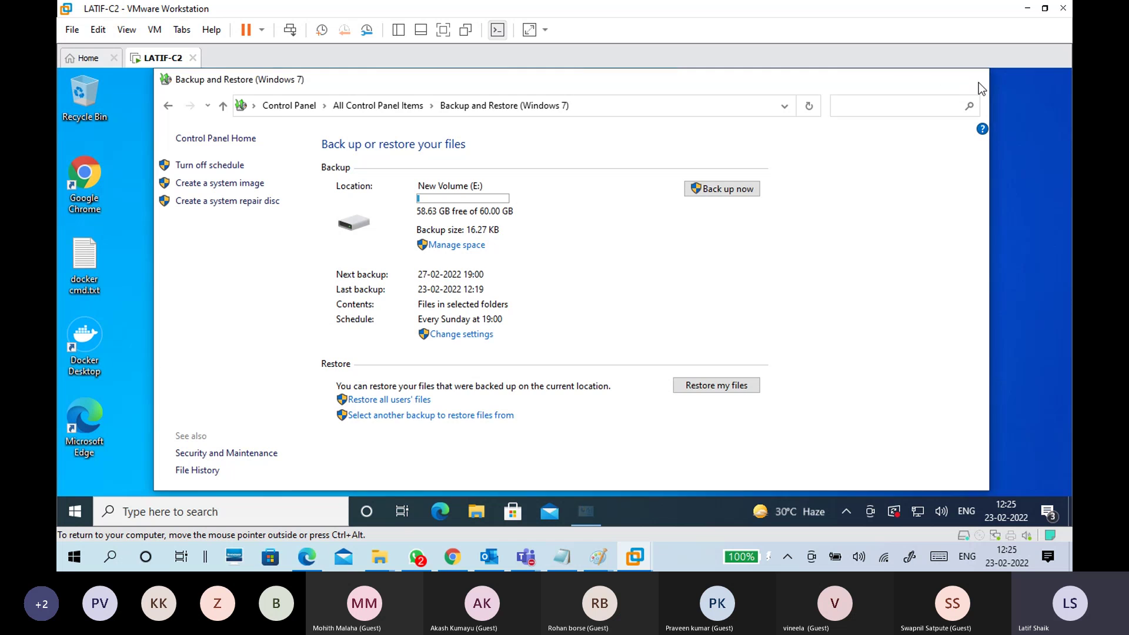
pyautogui.click(70, 508)
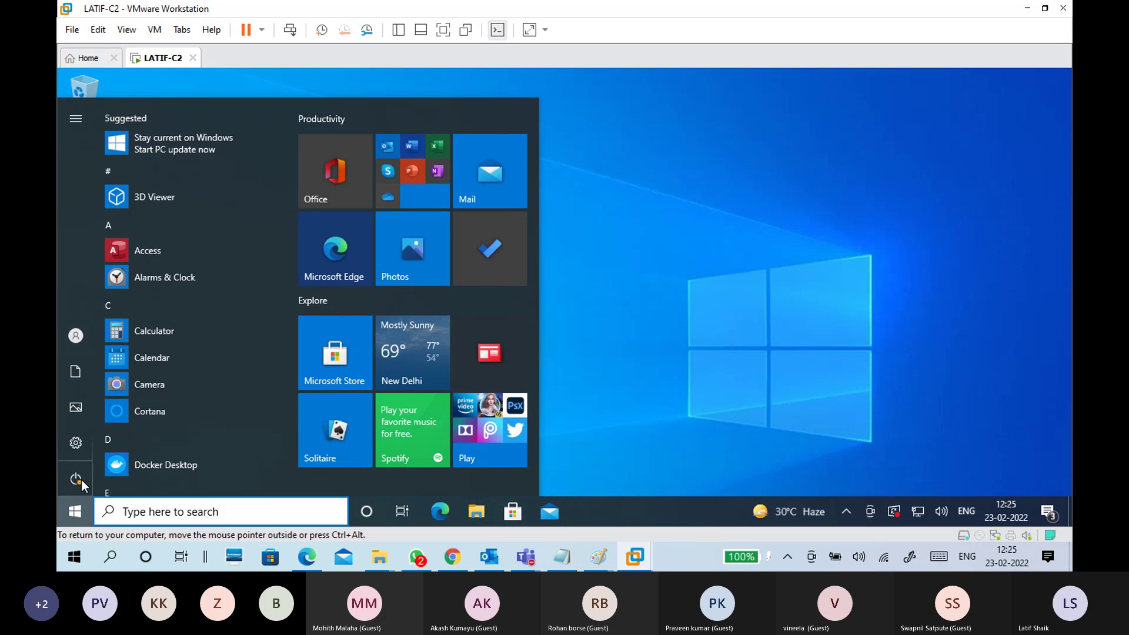
pyautogui.click(81, 479)
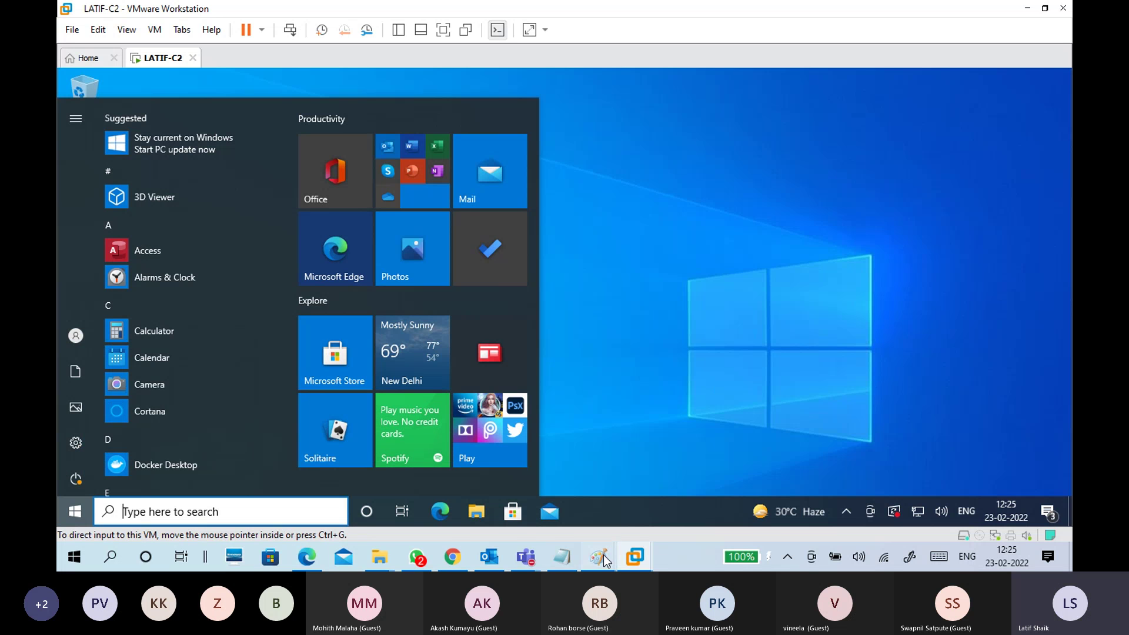
# Switch to Paint, write VSS in green in the drawing's upper-right area, circle and underline it, and return to the virtual machine
pyautogui.moveTo(600, 555)
pyautogui.click(658, 447)
pyautogui.moveTo(939, 156)
pyautogui.mouseDown()
pyautogui.moveTo(951, 147)
pyautogui.moveTo(966, 159)
pyautogui.moveTo(956, 170)
pyautogui.moveTo(972, 164)
pyautogui.moveTo(944, 142)
pyautogui.moveTo(939, 183)
pyautogui.moveTo(983, 130)
pyautogui.moveTo(963, 135)
pyautogui.mouseUp()
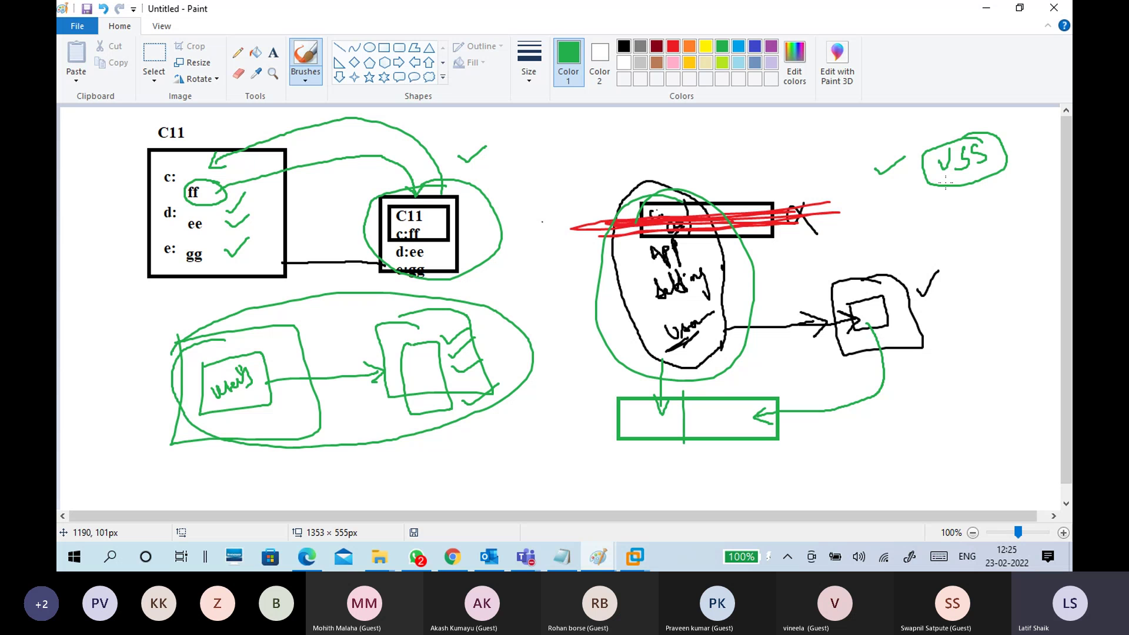
pyautogui.moveTo(945, 181); pyautogui.dragTo(1001, 160)
pyautogui.click(986, 8)
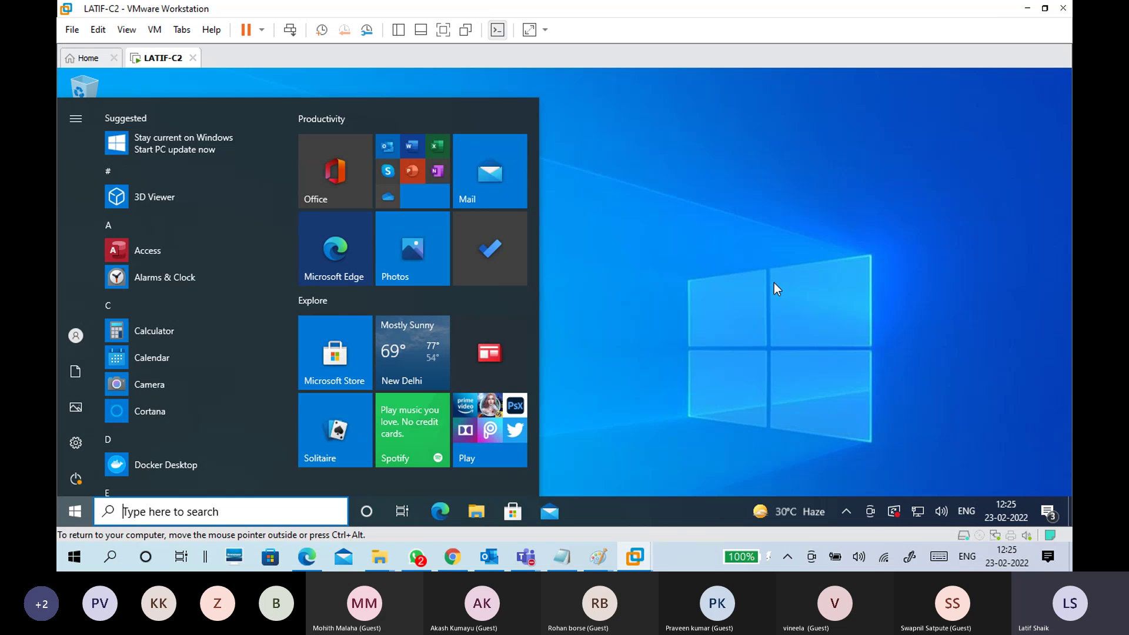
# Restart Windows in the virtual machine
pyautogui.click(75, 479)
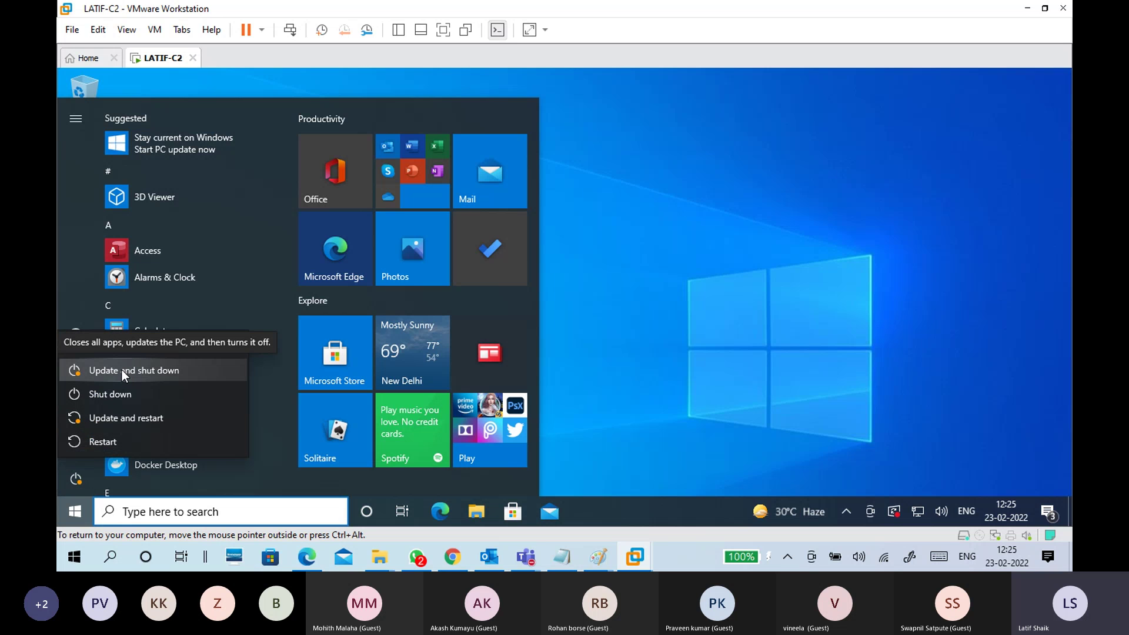
pyautogui.press('Escape')
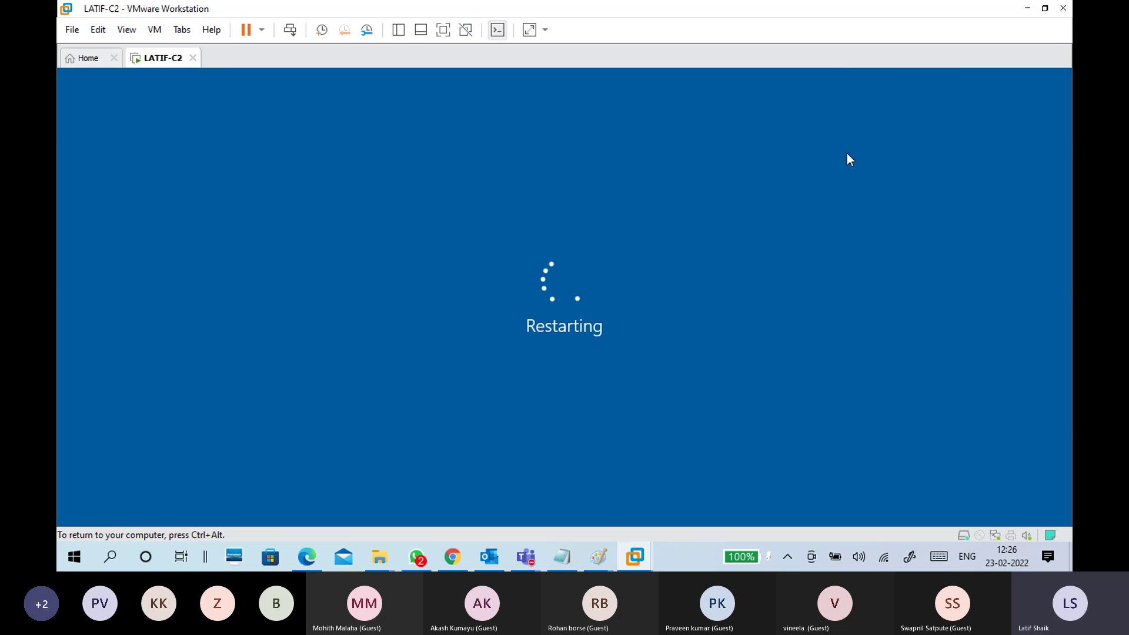
# Minimize VMware Workstation, switch to the Teams meeting and bring up the additional actions for stopping the recording
pyautogui.click(1026, 8)
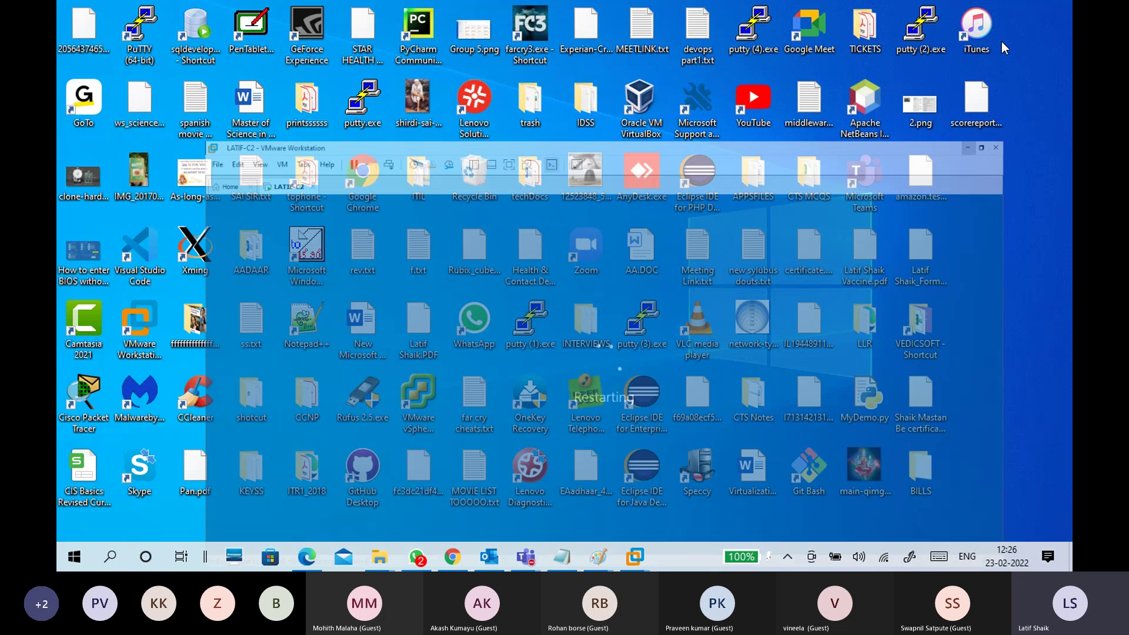
pyautogui.click(524, 557)
pyautogui.click(526, 447)
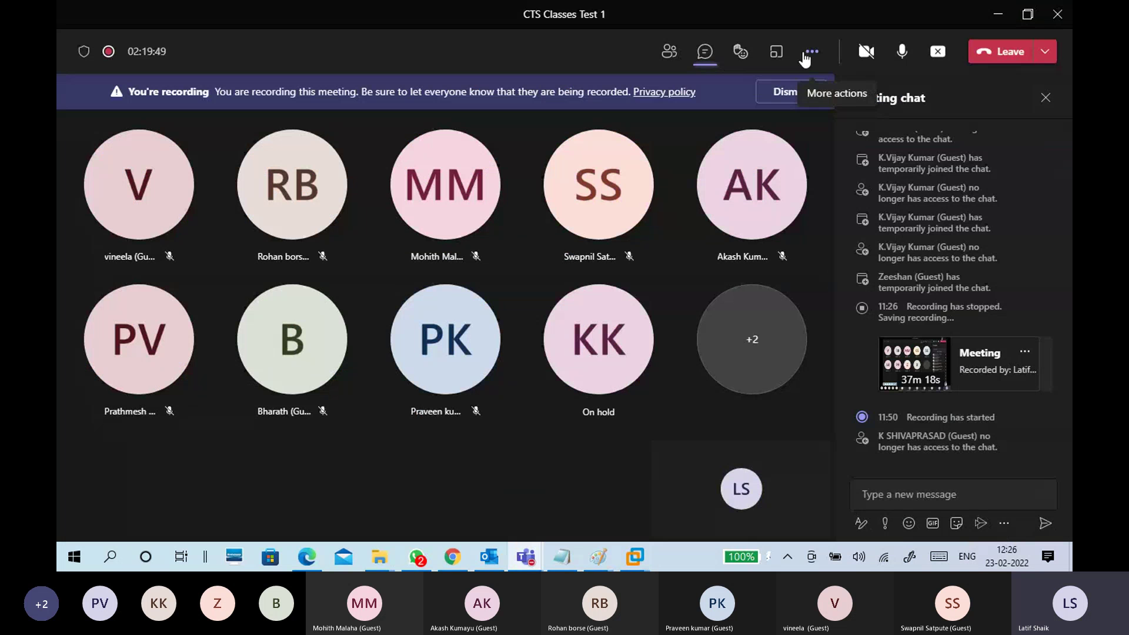
pyautogui.click(810, 53)
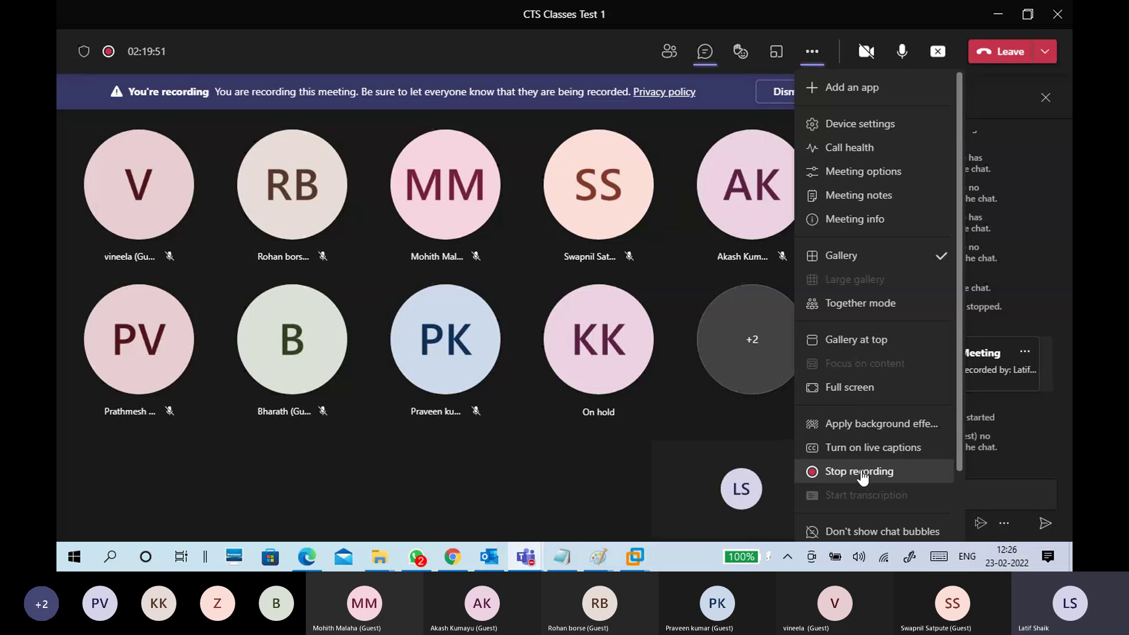